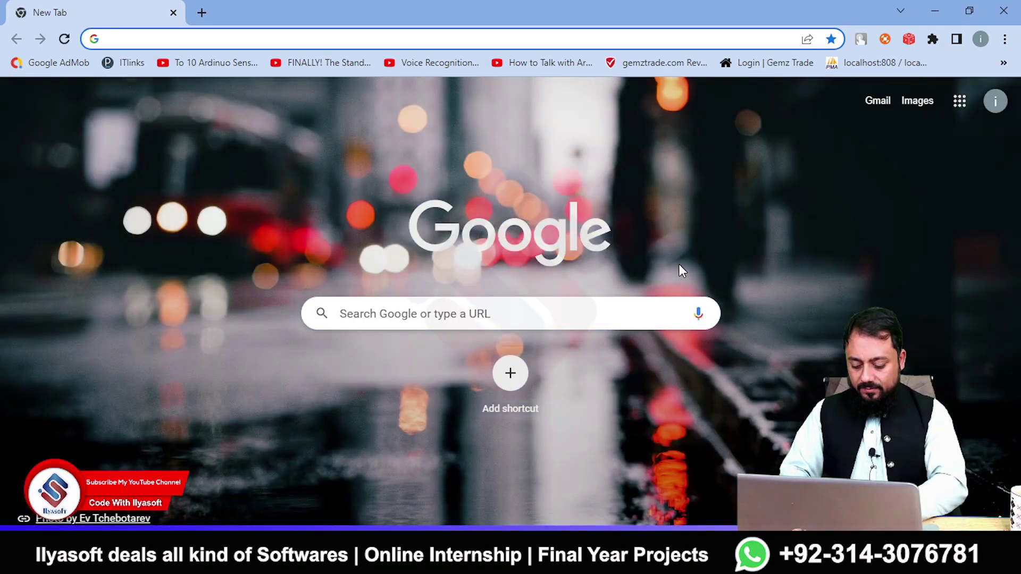
# Open the Plesk login at ph01.wehostwebserver.com:8443 and sign in with the filled-in credentials.
pyautogui.write('pho')
pyautogui.press('BackSpace')
pyautogui.press('BackSpace')
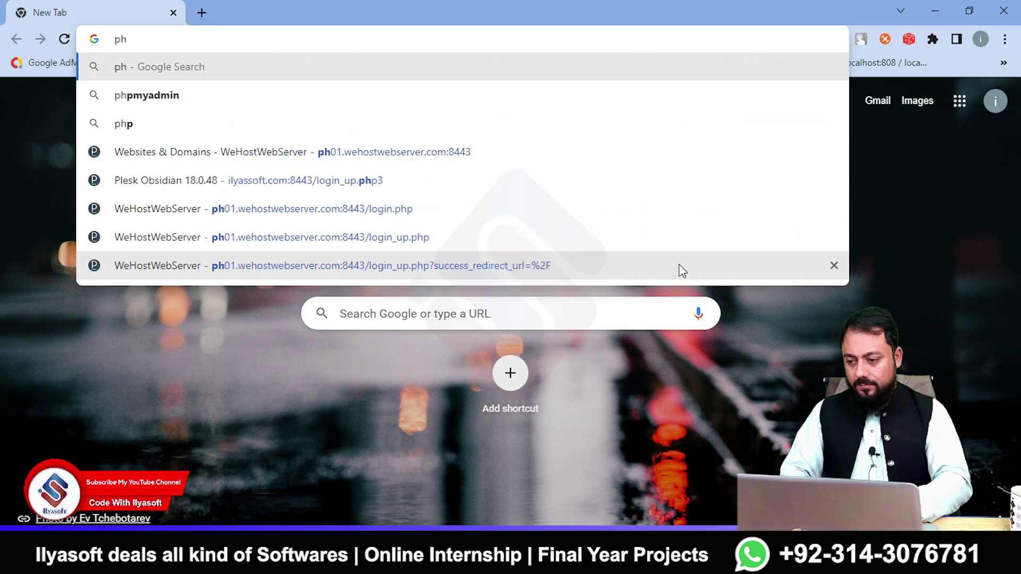
pyautogui.press('Down')
pyautogui.press('Down')
pyautogui.press('Down')
pyautogui.press('Return')
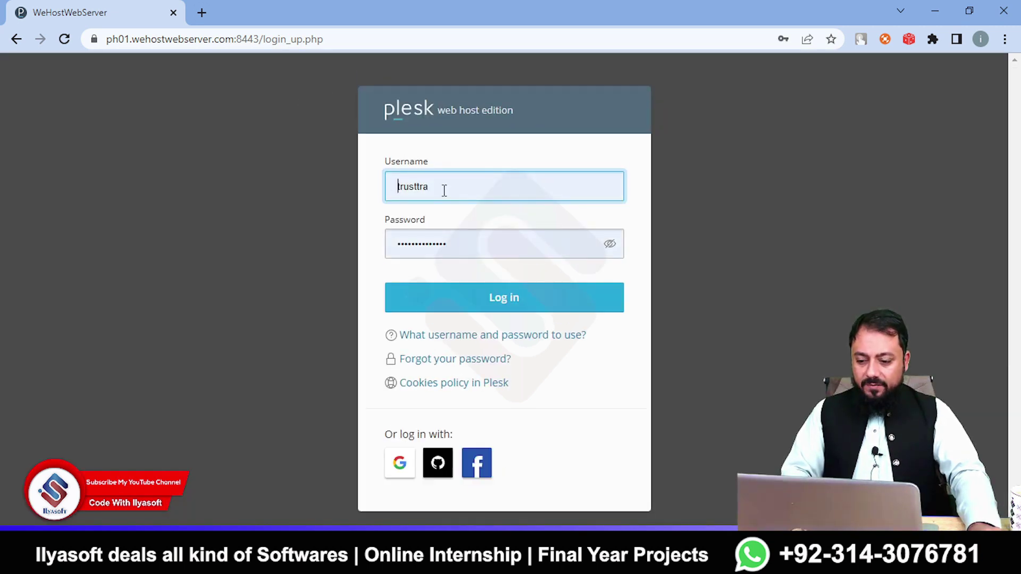
pyautogui.click(481, 301)
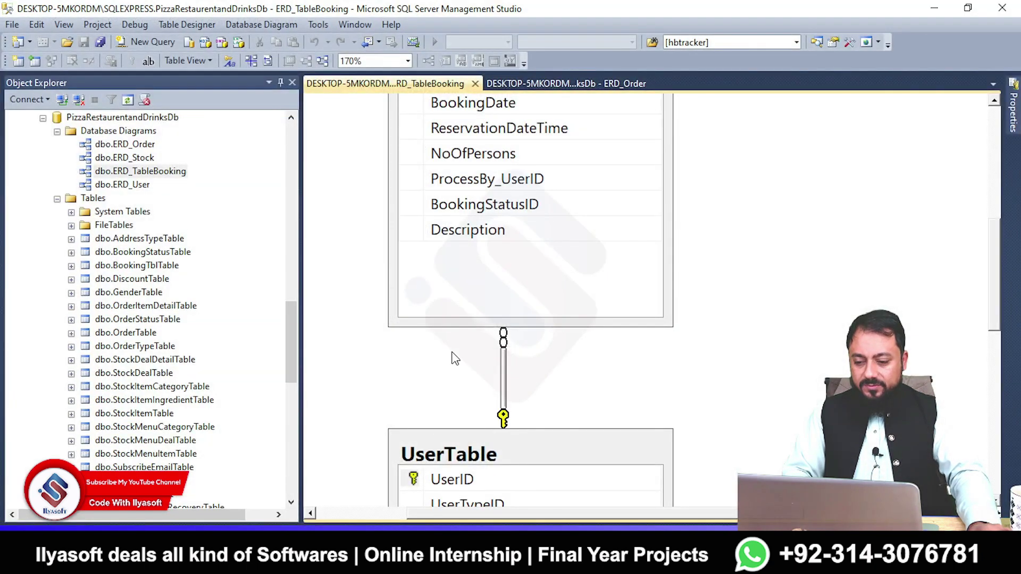
# Close the ERD_TableBooking and ERD_Order diagrams and collapse PizzaRestaurentandDrinksDb.
pyautogui.click(475, 84)
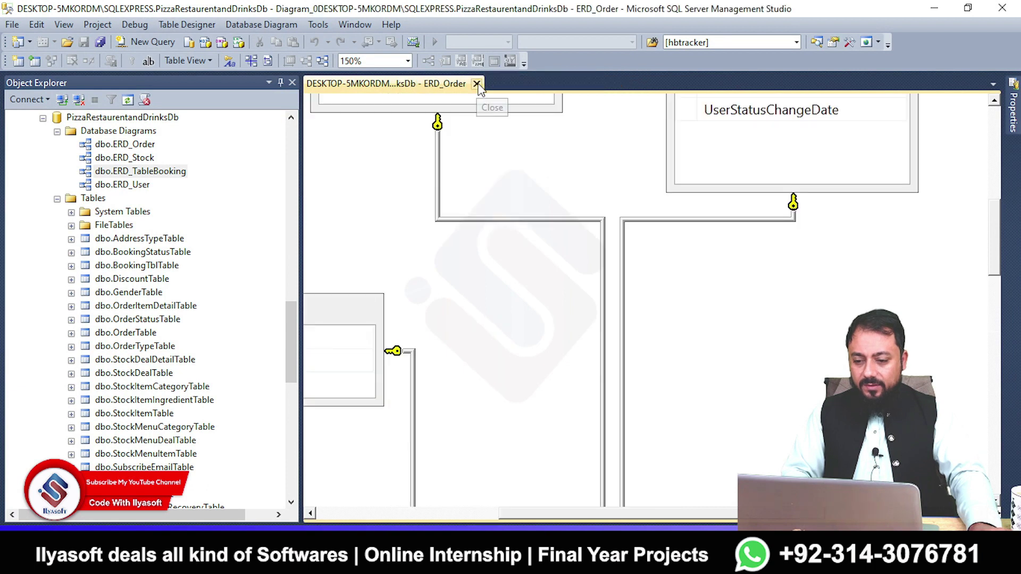
pyautogui.click(477, 84)
pyautogui.scroll(5, 51, 230)
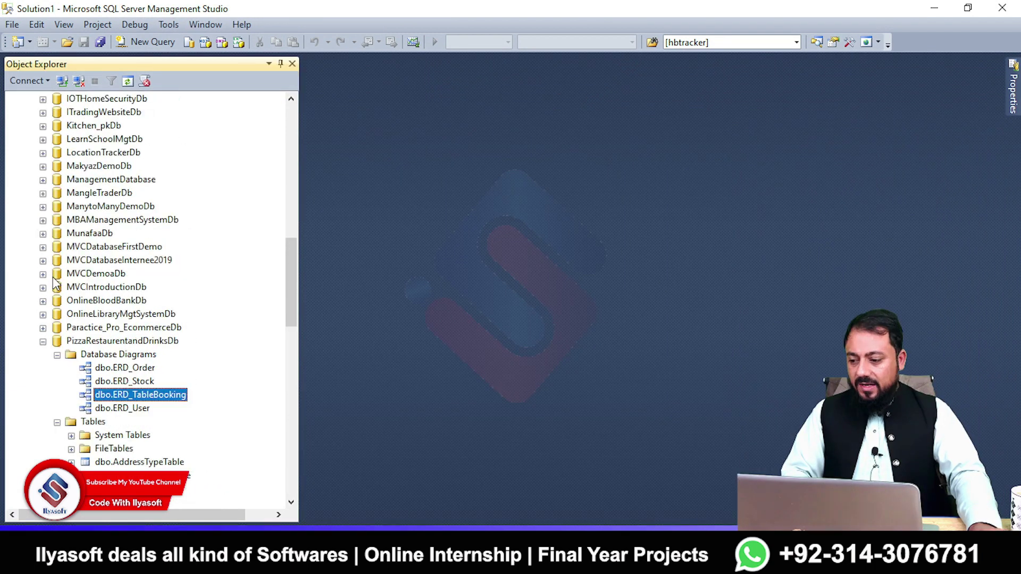
pyautogui.click(42, 342)
pyautogui.scroll(2, 112, 287)
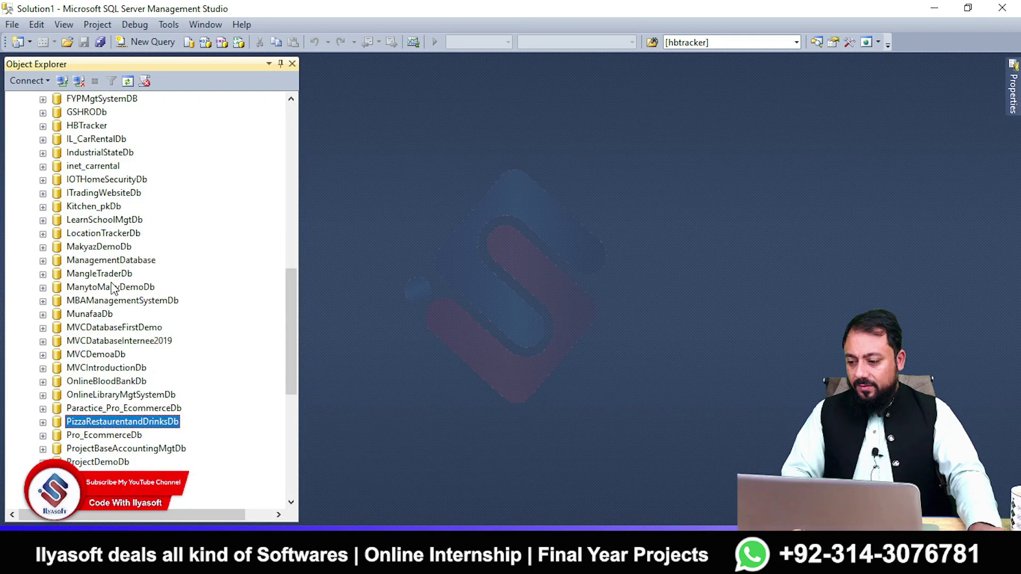
pyautogui.scroll(1, 114, 288)
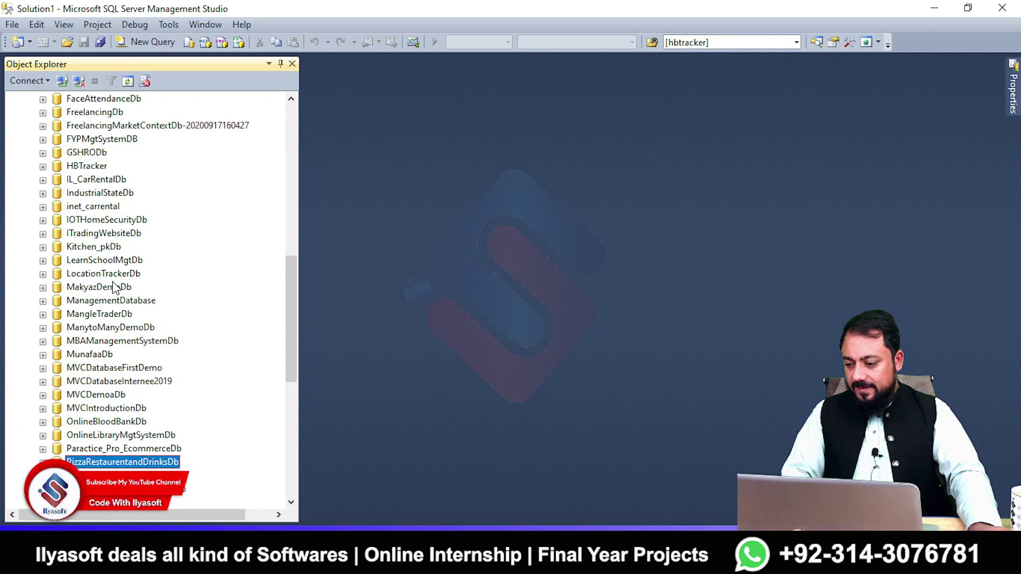
pyautogui.scroll(-8, 113, 288)
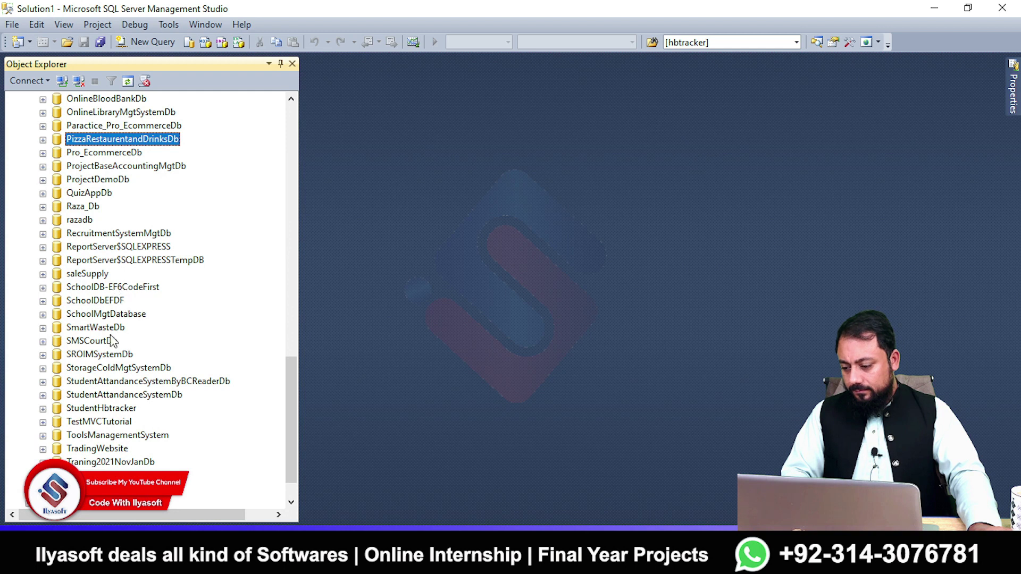
# Expand StudentHbtracker and its Tables folder in Object Explorer to show its 11 tables.
pyautogui.click(107, 368)
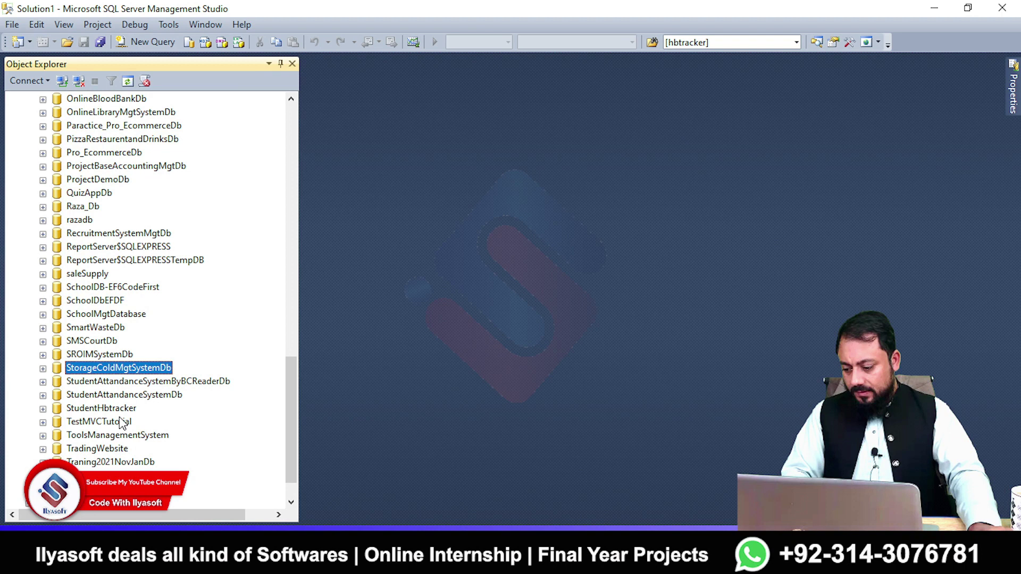
pyautogui.click(107, 408)
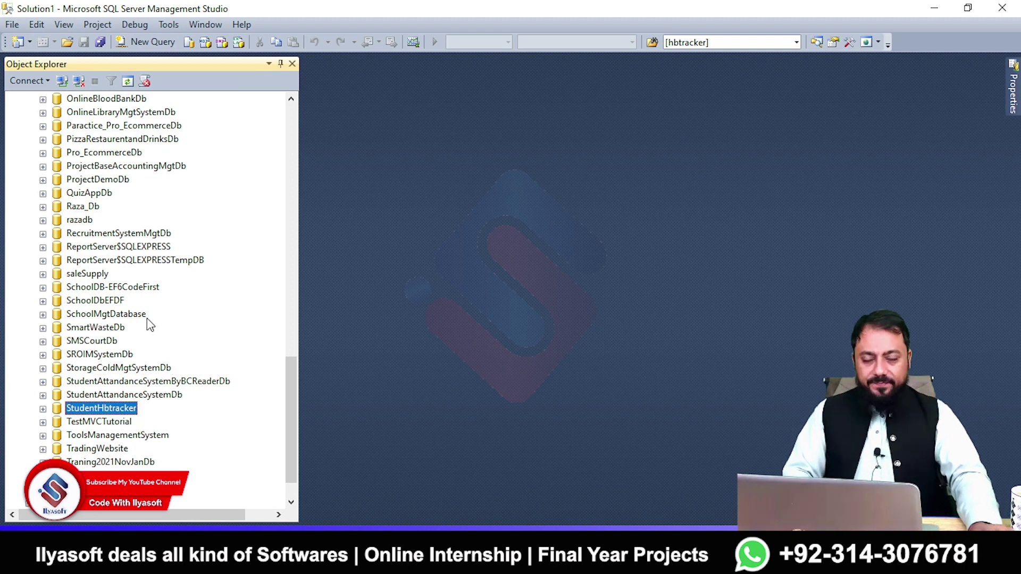
pyautogui.click(42, 408)
pyautogui.click(57, 287)
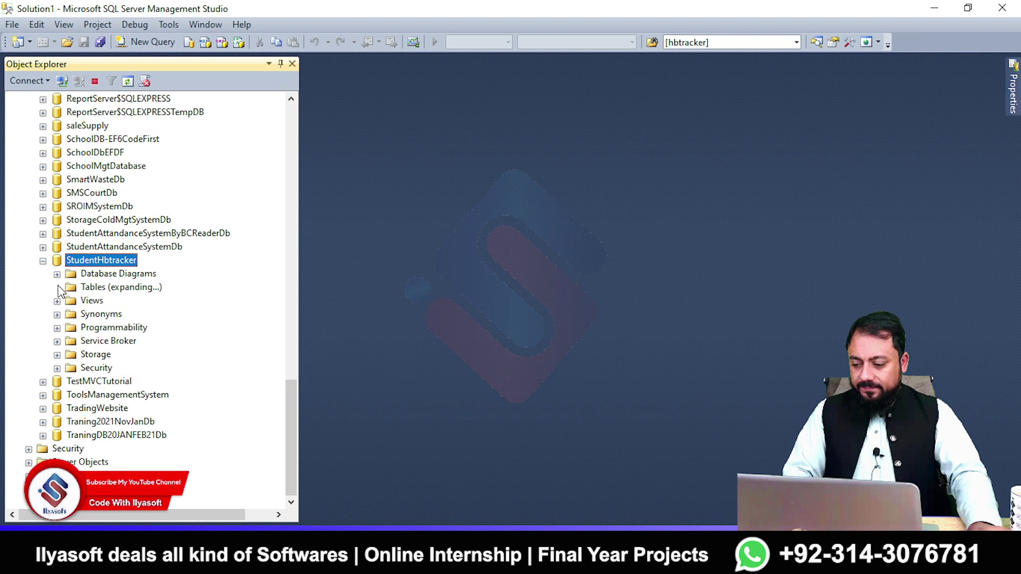
pyautogui.scroll(-3, 160, 359)
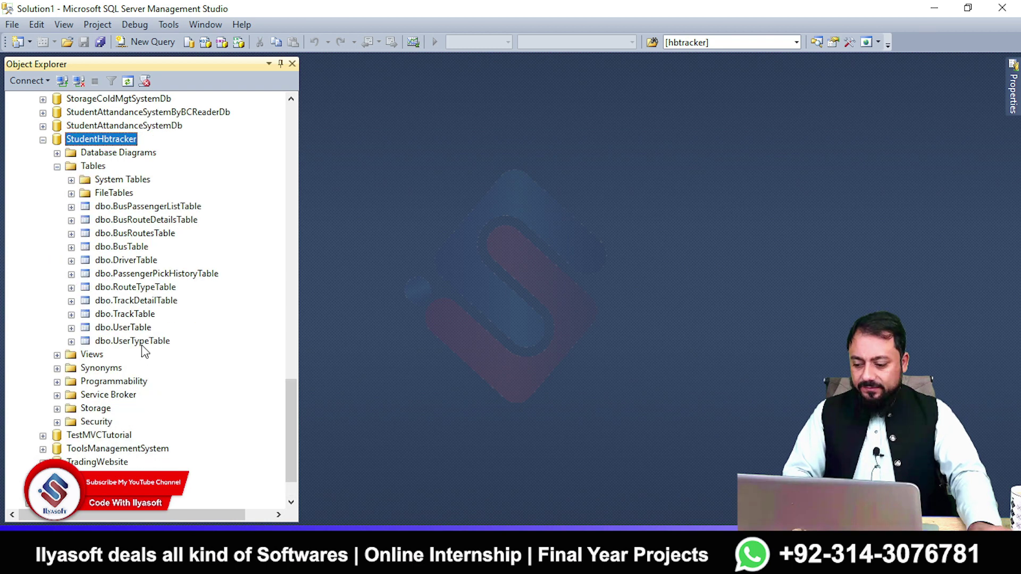
pyautogui.scroll(3, 106, 260)
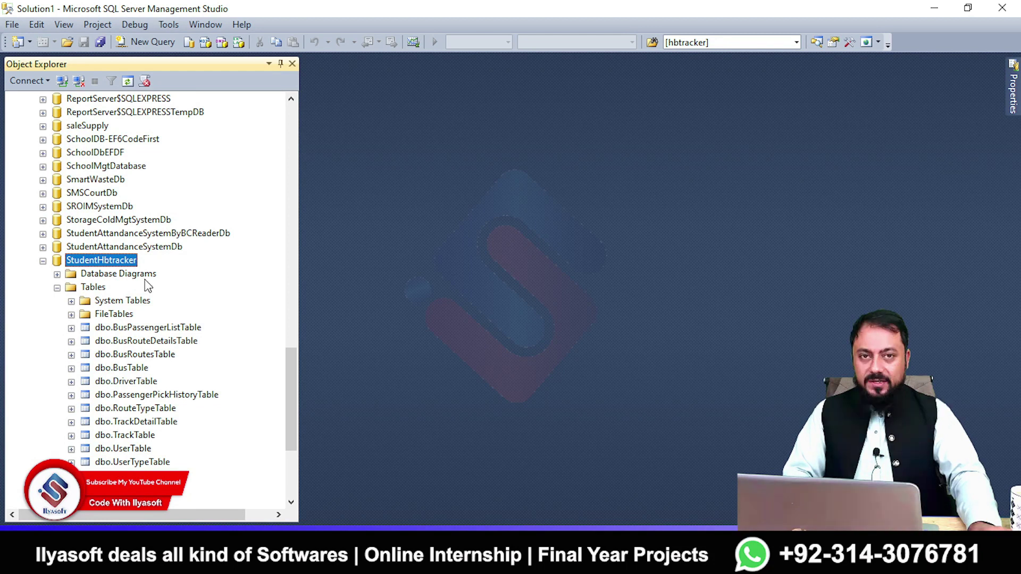
pyautogui.rightClick(107, 260)
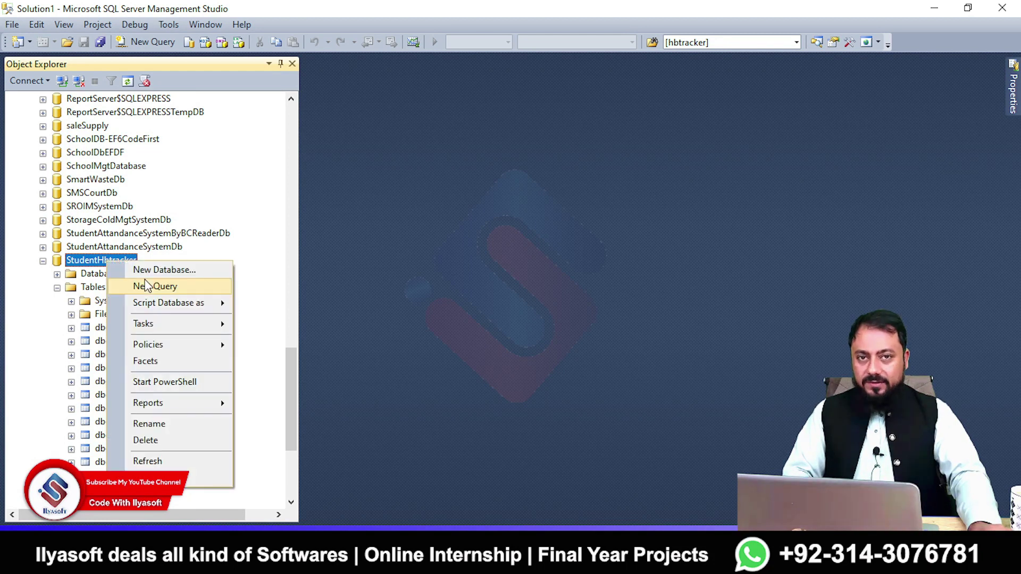
pyautogui.click(147, 286)
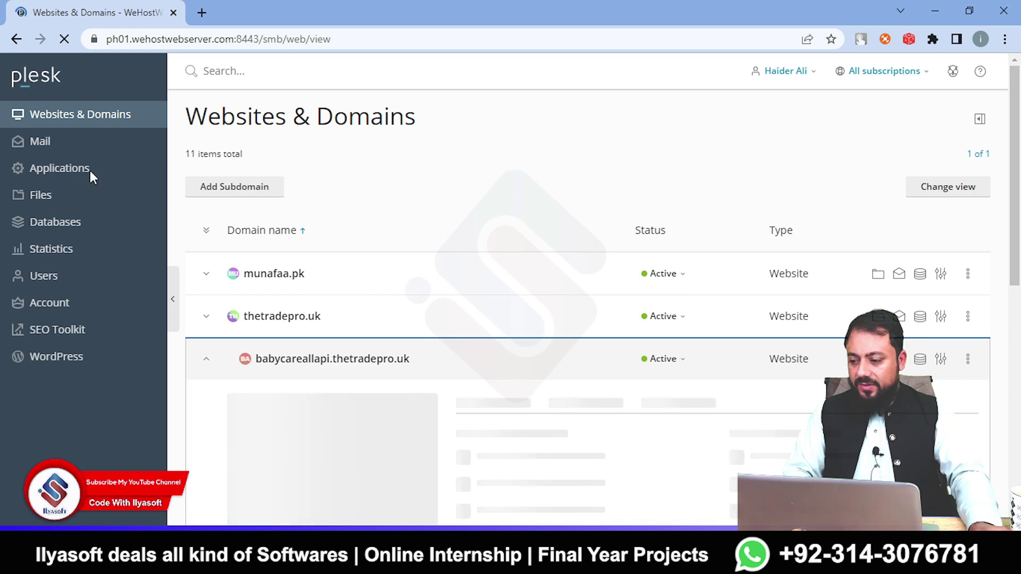
# Go to the thetradepro.uk subscription's databases and start adding a new database.
pyautogui.click(73, 230)
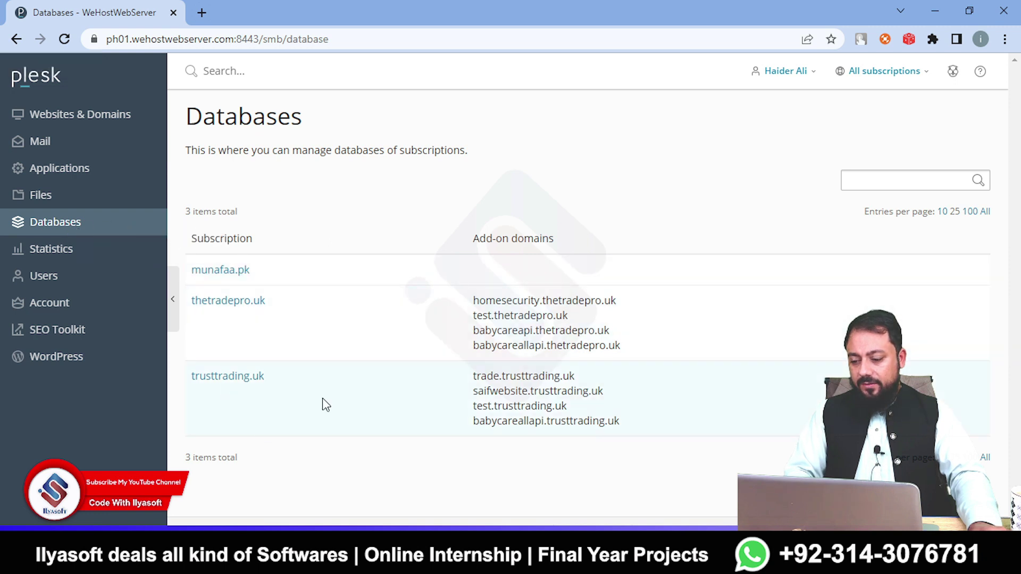
pyautogui.click(240, 304)
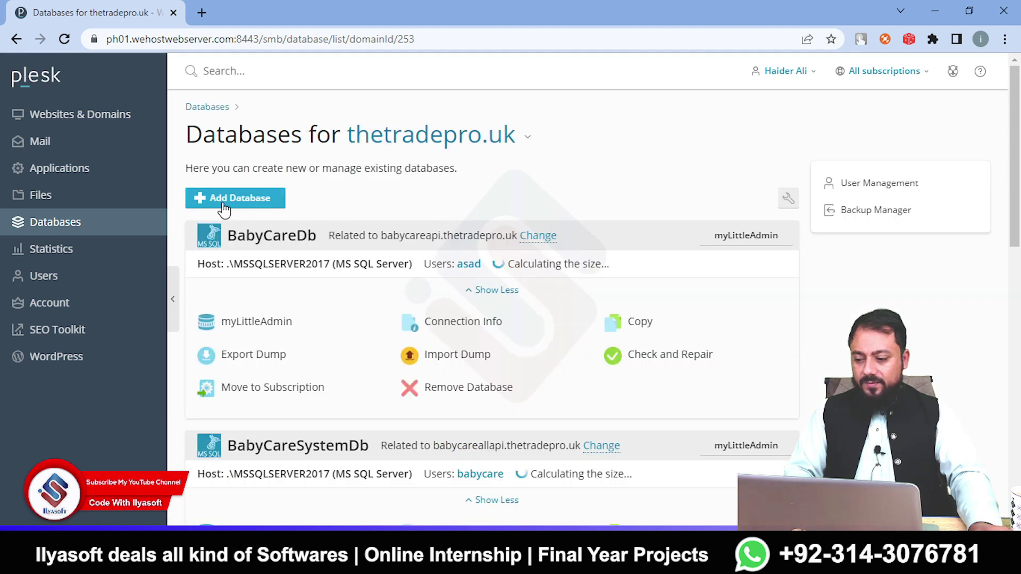
pyautogui.click(234, 205)
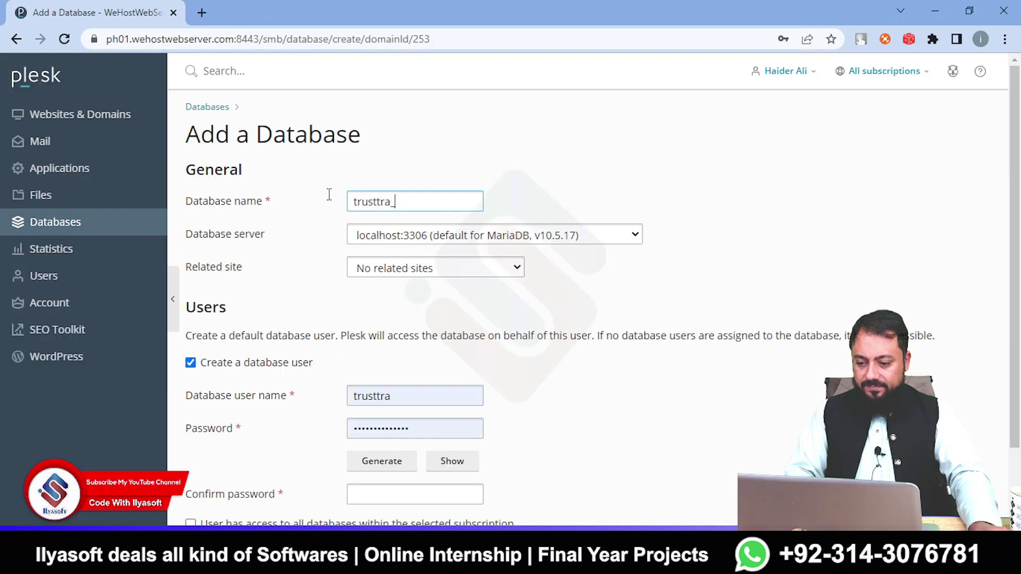
# Name the database StudentHbtracker on server .\MSSQLSERVER2017 with related site thetradepro.uk.
pyautogui.write('StudentHbtracker')
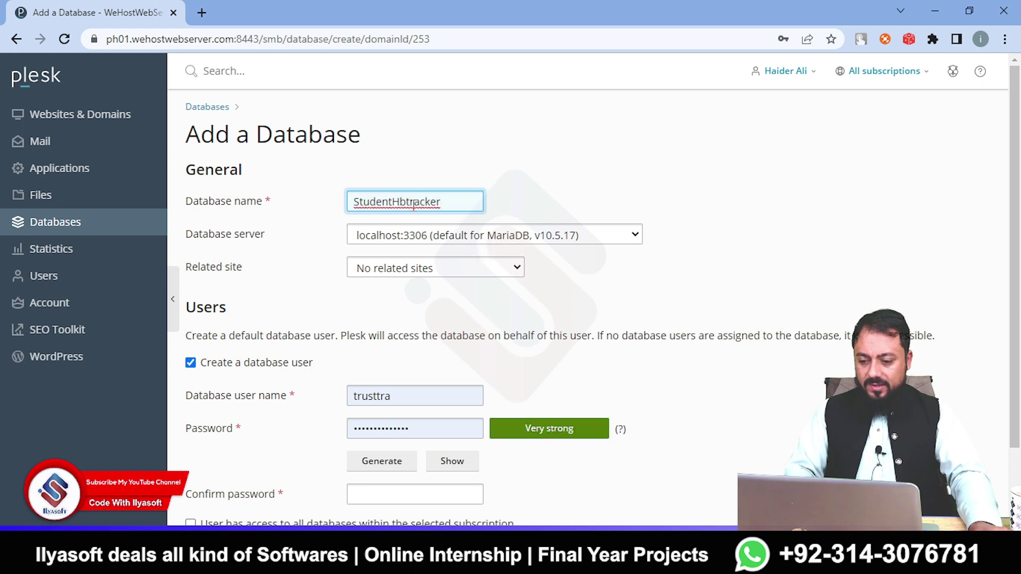
pyautogui.click(444, 239)
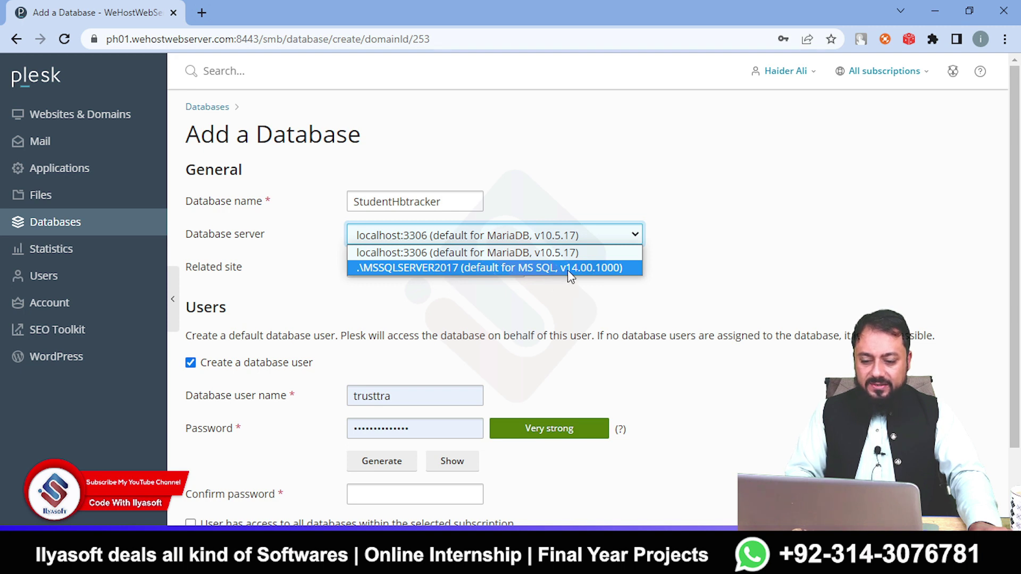
pyautogui.click(611, 270)
pyautogui.click(444, 270)
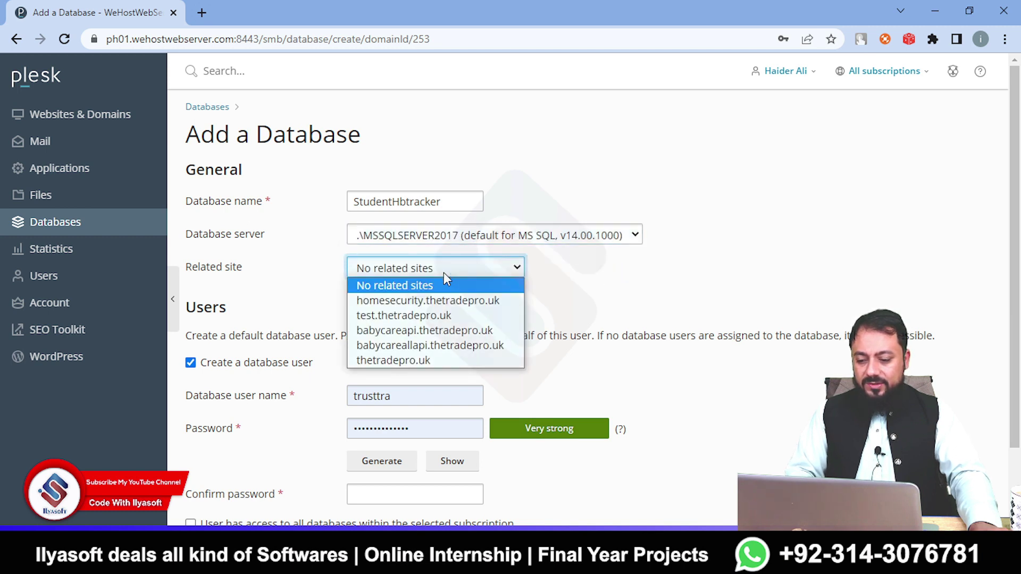
pyautogui.click(435, 360)
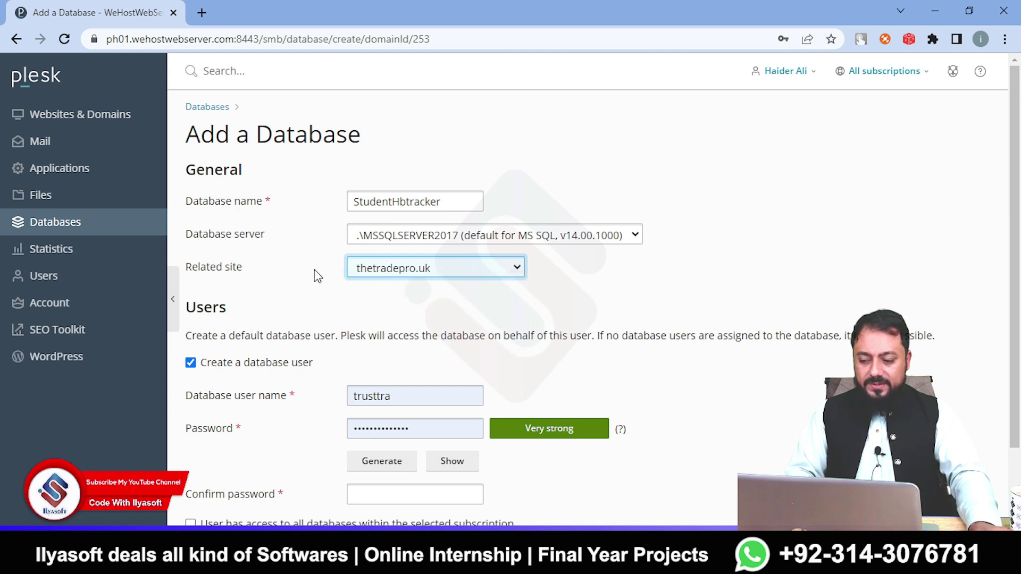
pyautogui.click(413, 277)
pyautogui.click(513, 322)
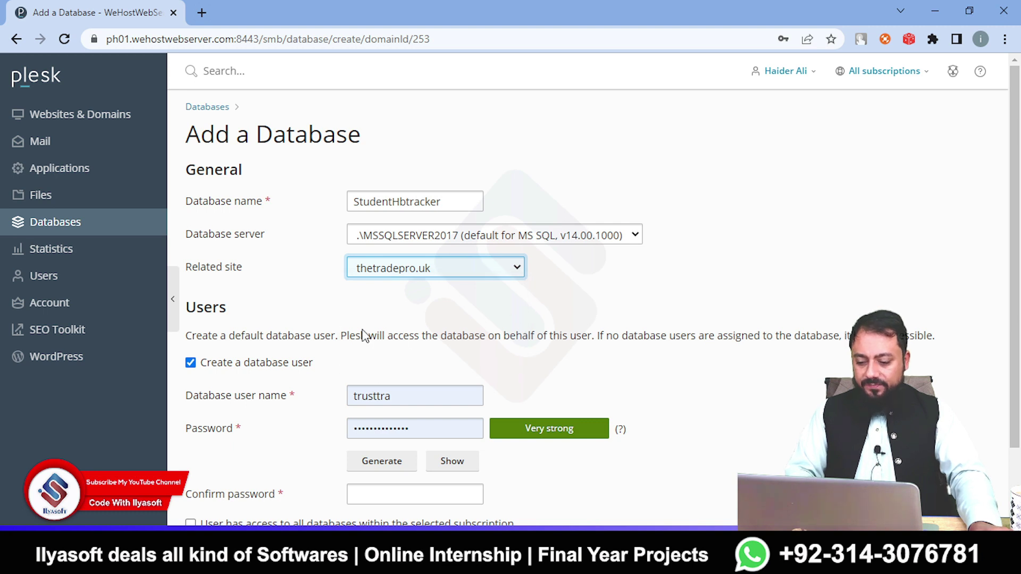
pyautogui.scroll(-2, 417, 289)
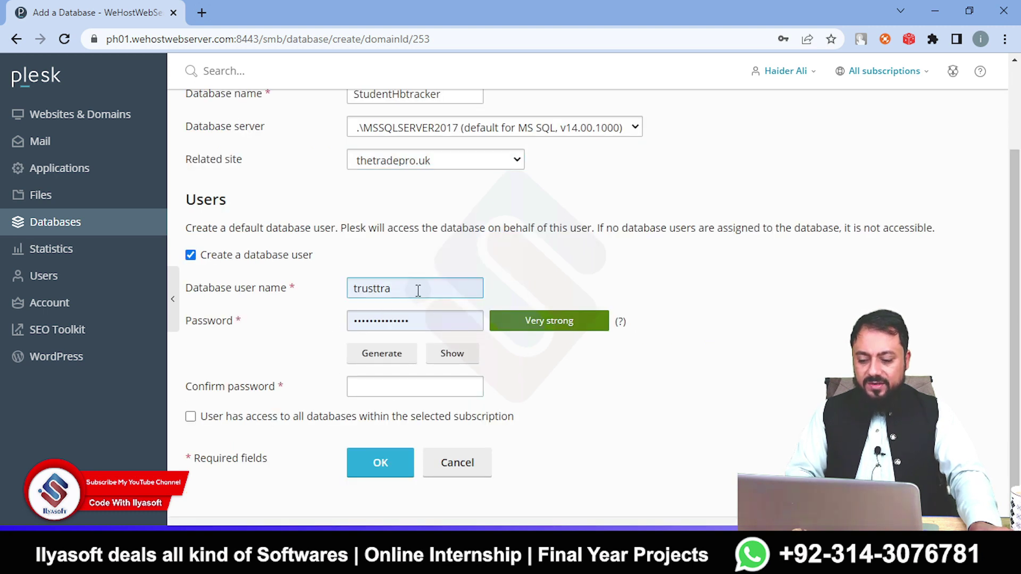
# Replace the user name, generate a Strong password and reveal it in plain text.
pyautogui.doubleClick(418, 290)
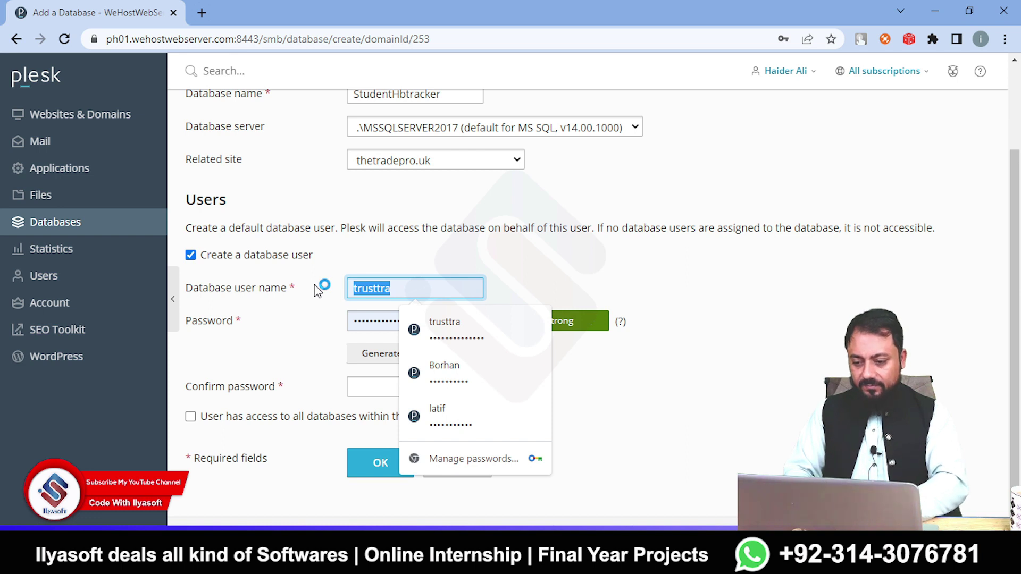
pyautogui.write('student')
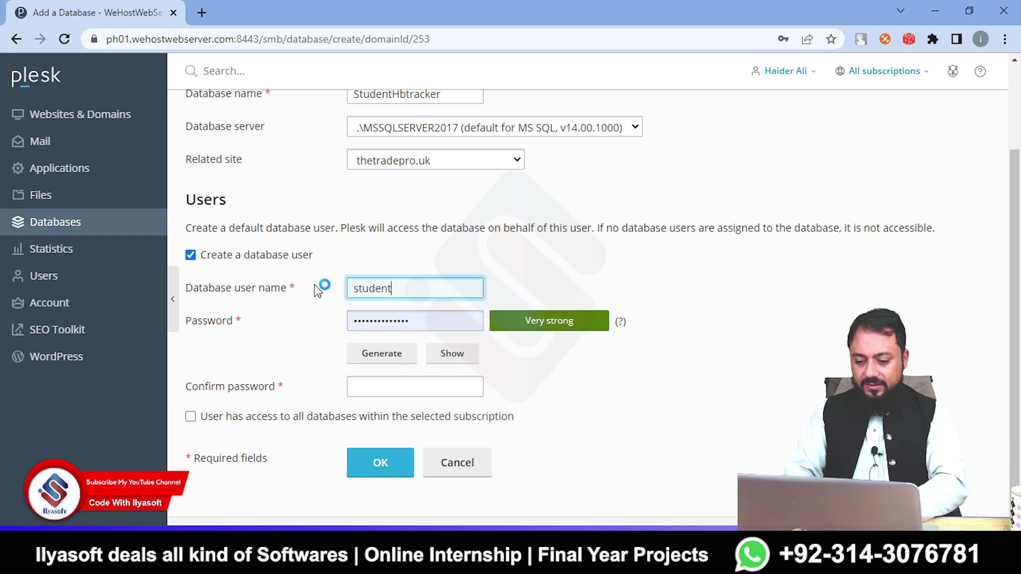
pyautogui.write('tracker')
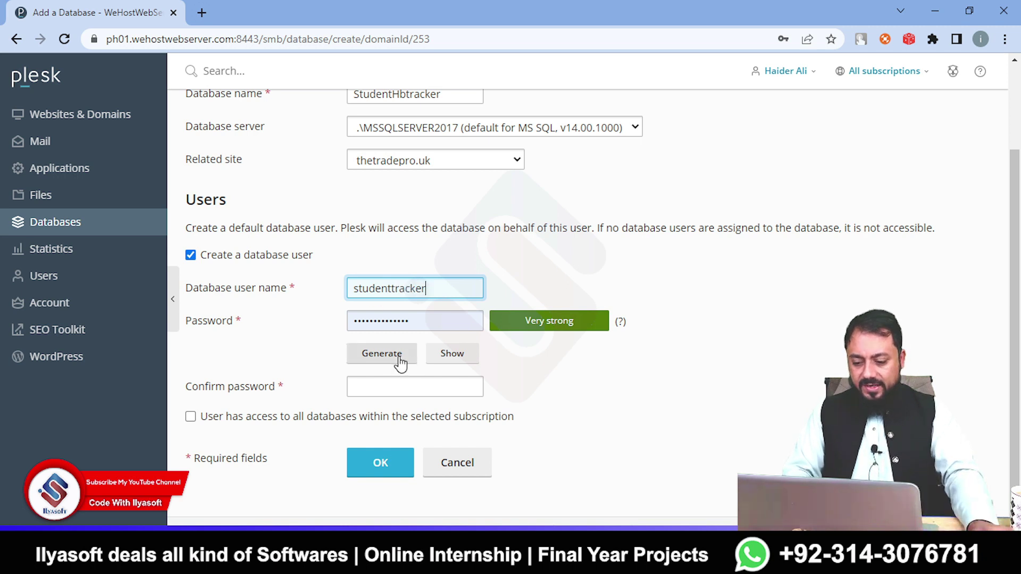
pyautogui.click(400, 361)
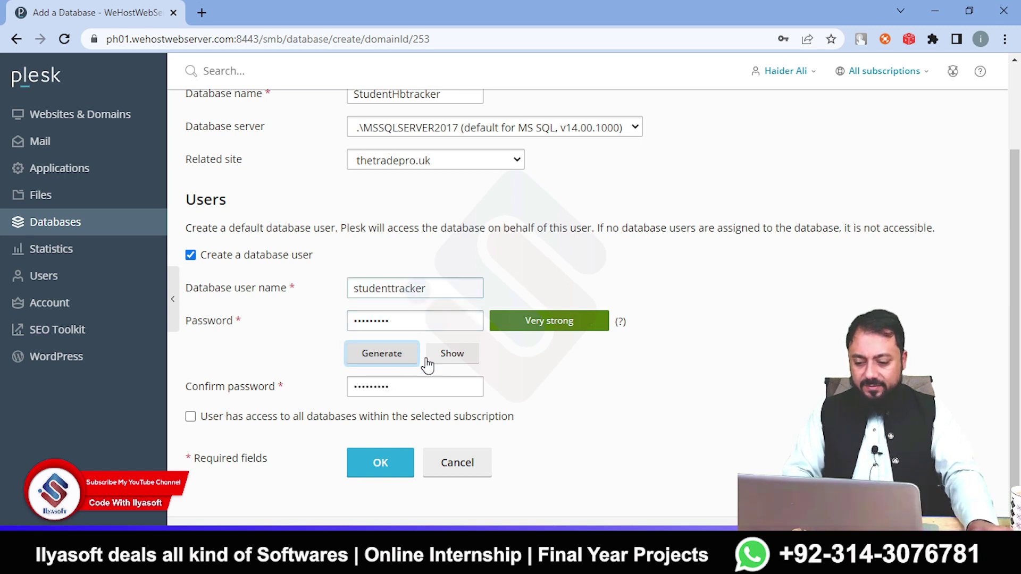
pyautogui.click(449, 355)
pyautogui.moveTo(435, 324); pyautogui.dragTo(349, 317)
pyautogui.click(497, 278)
# Select the database name StudentHbtracker on the Add a Database form.
pyautogui.scroll(2, 488, 340)
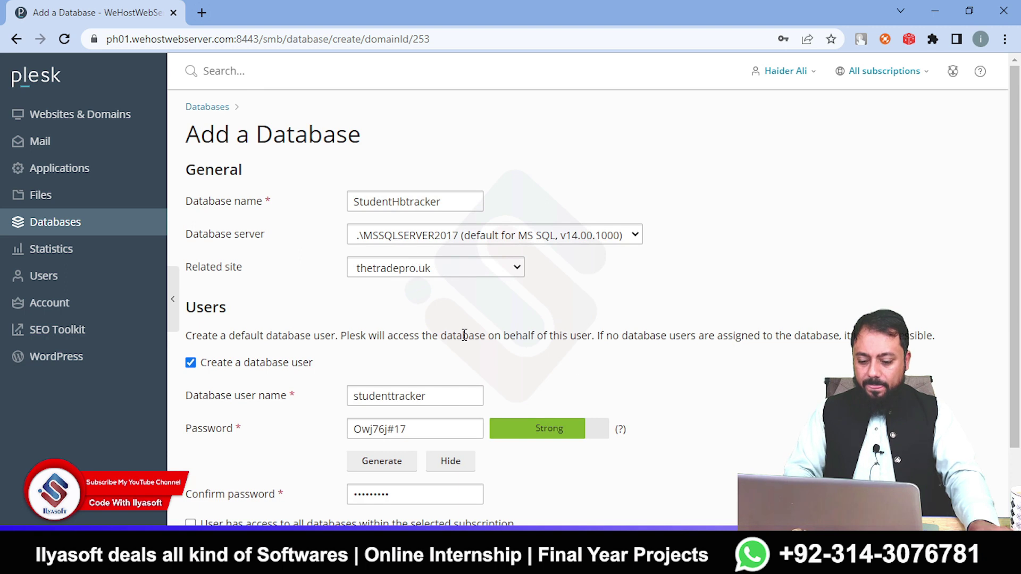
pyautogui.scroll(-2, 521, 266)
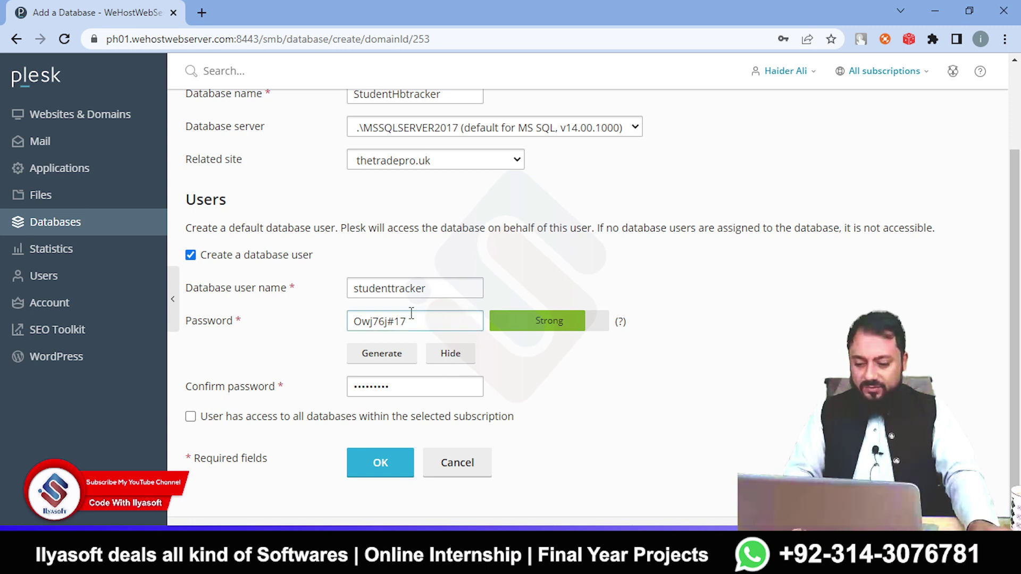
pyautogui.scroll(2, 797, 194)
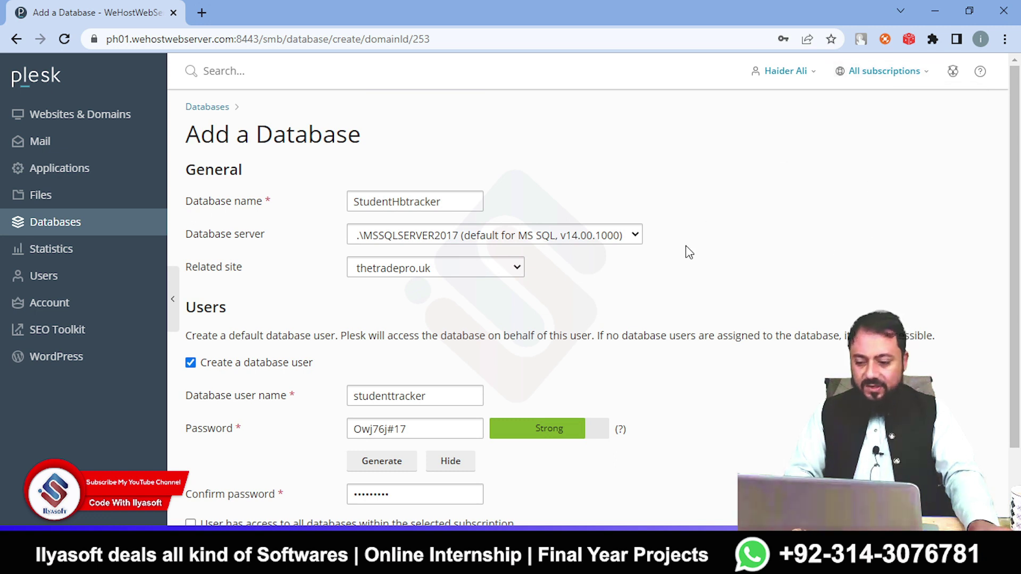
pyautogui.scroll(-2, 685, 251)
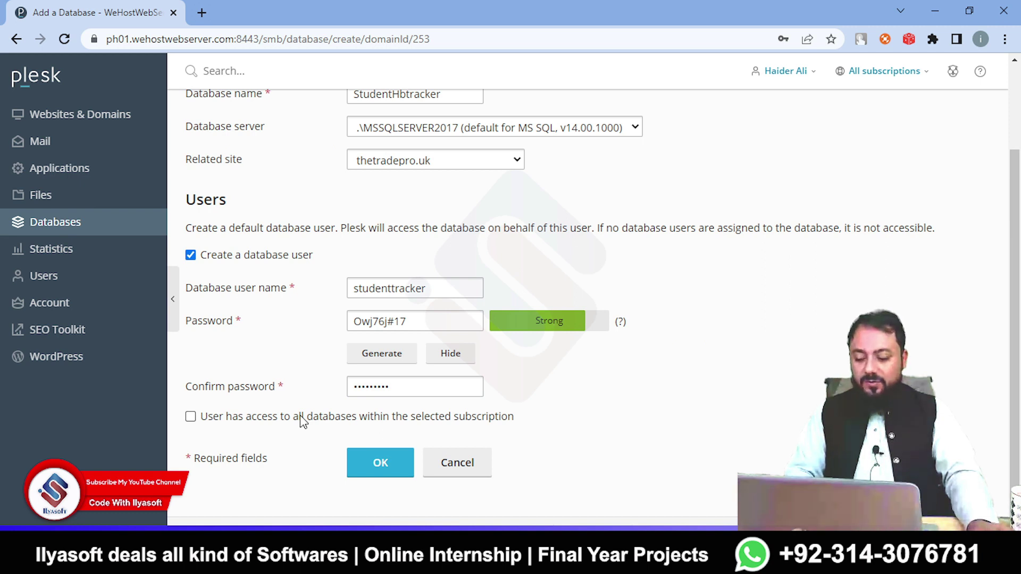
pyautogui.scroll(2, 301, 416)
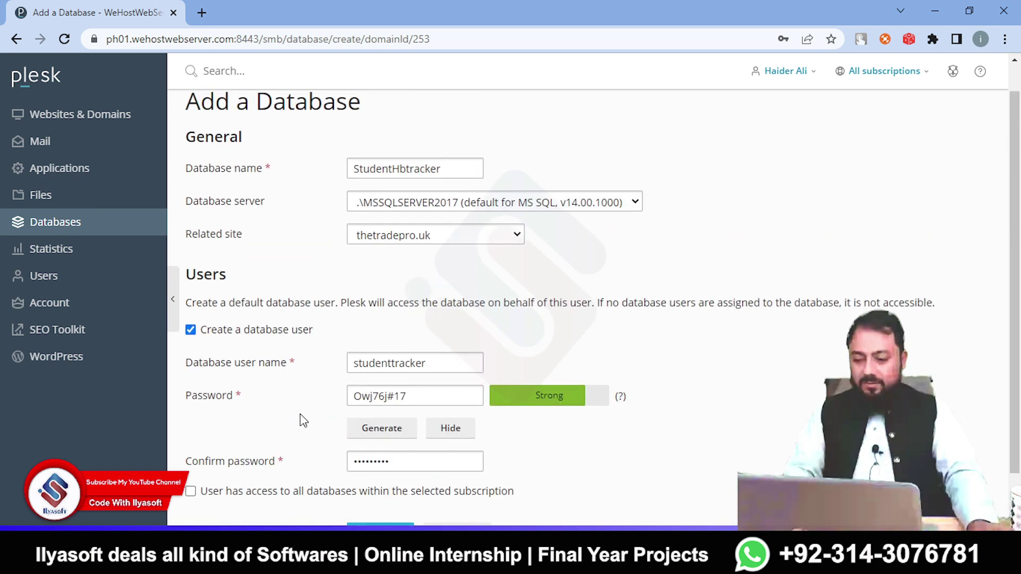
pyautogui.moveTo(456, 168); pyautogui.dragTo(333, 170)
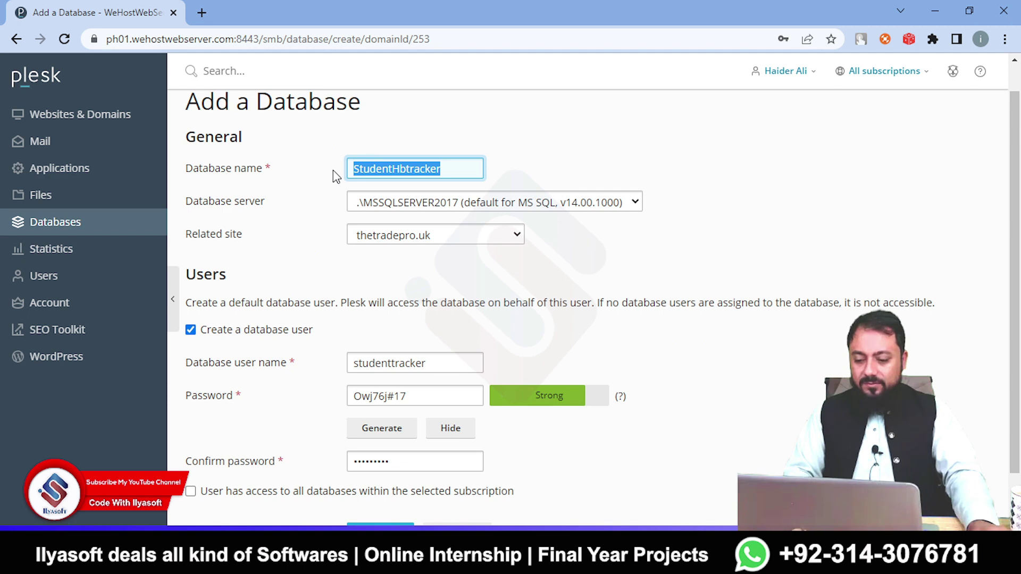
pyautogui.scroll(-2, 383, 322)
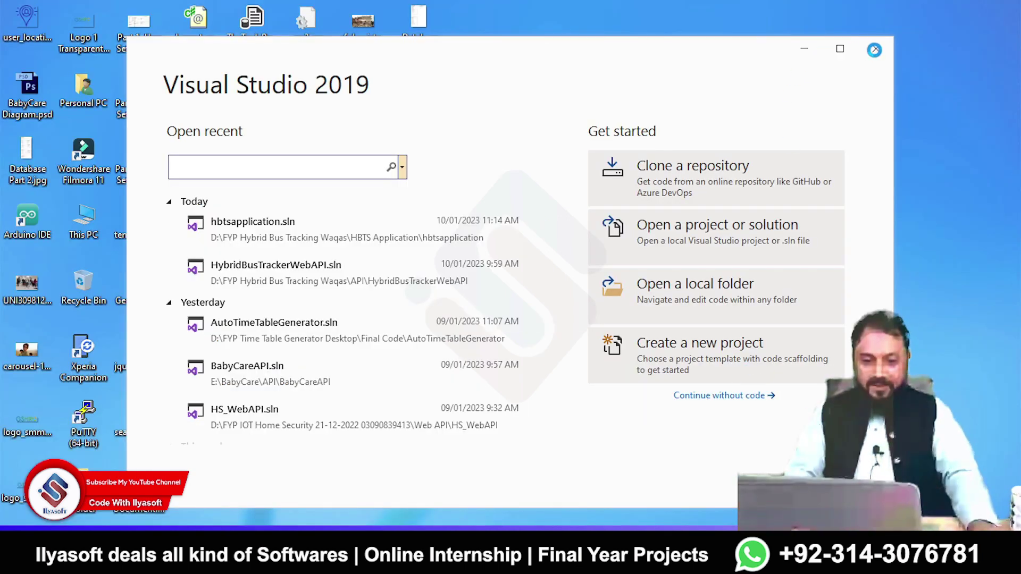
# Create 'Student HB Tracker Database.txt' on the desktop and begin a 'Database Name :' line.
pyautogui.press('super+d')
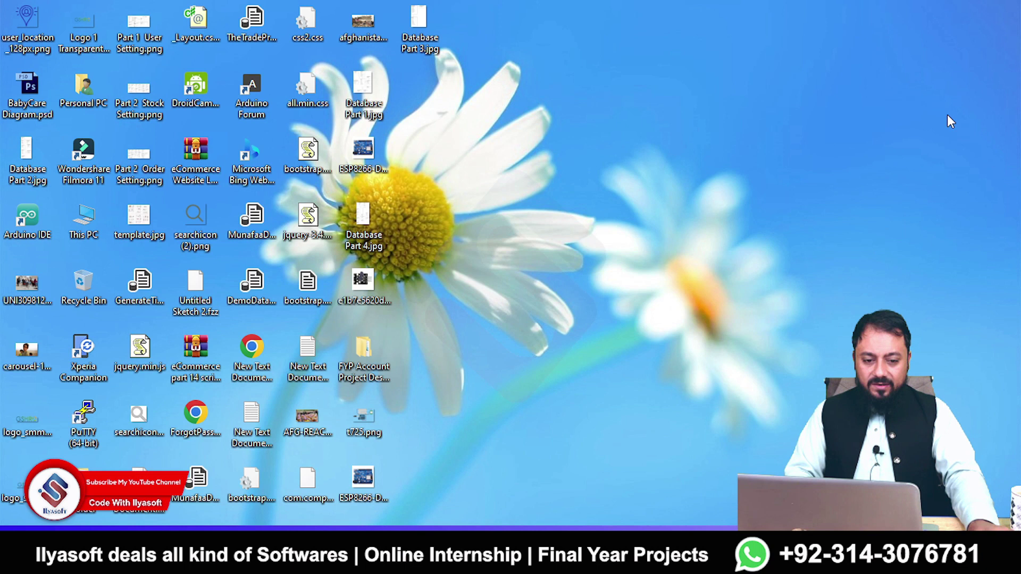
pyautogui.rightClick(949, 122)
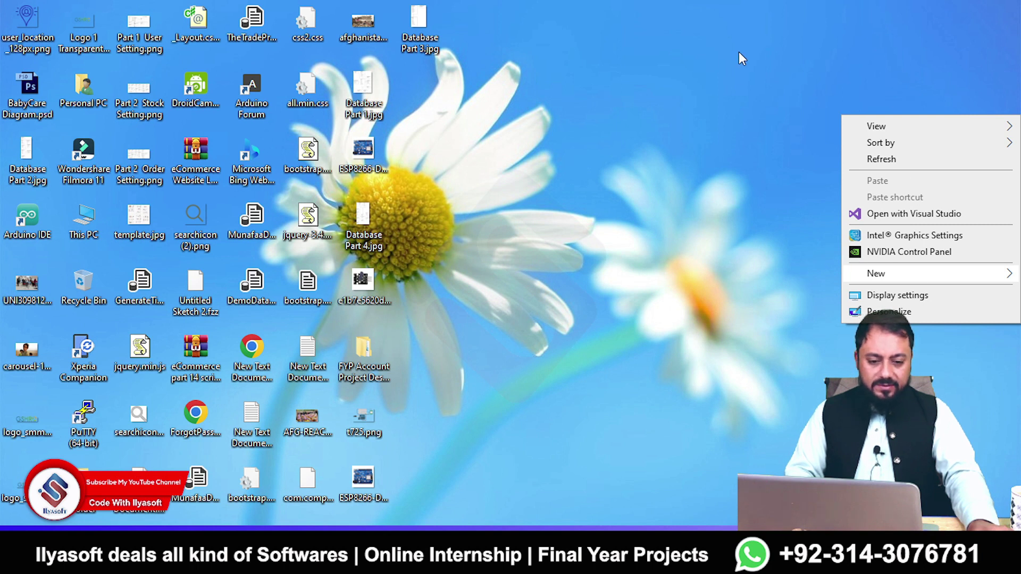
pyautogui.press('Right')
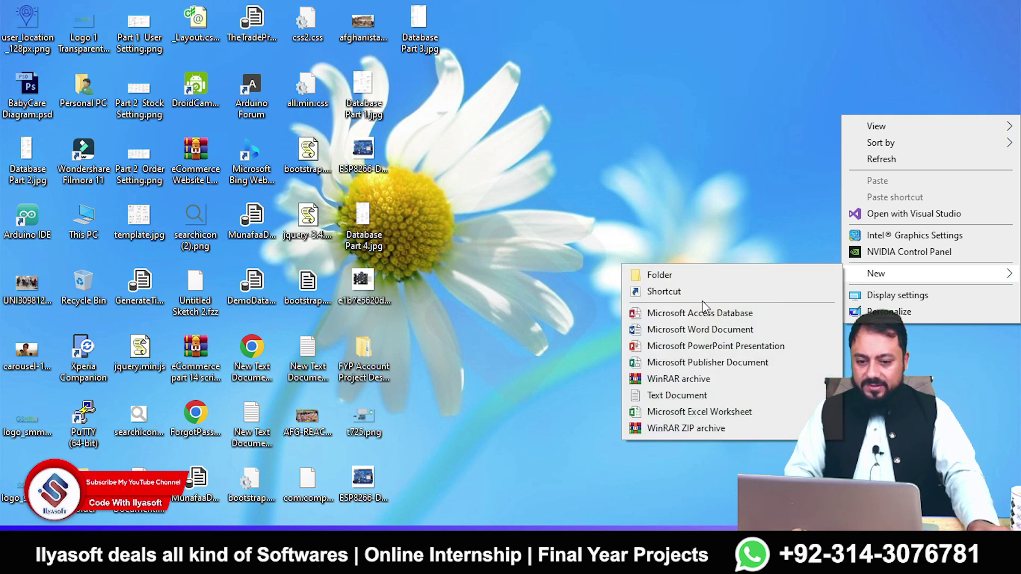
pyautogui.click(681, 395)
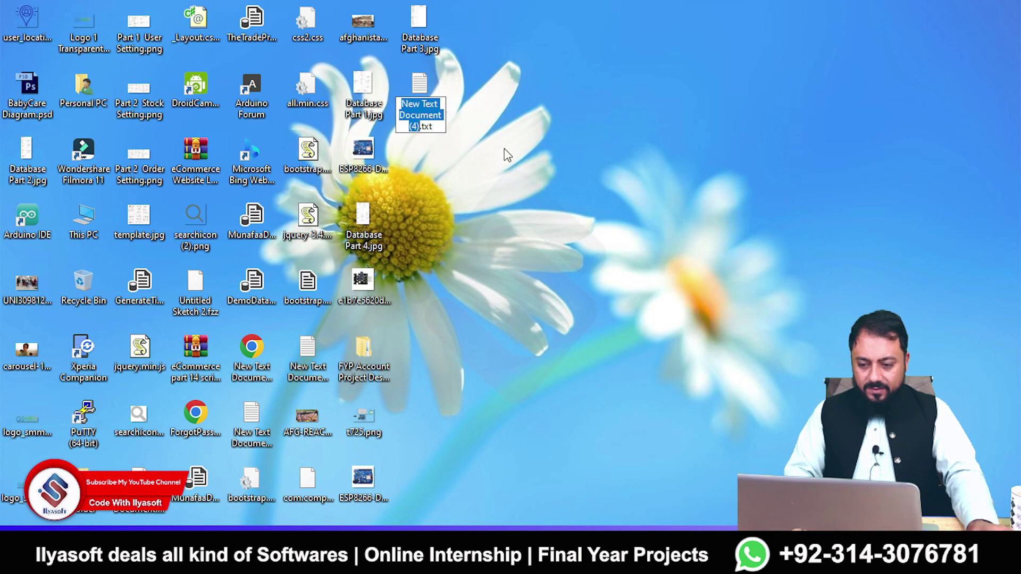
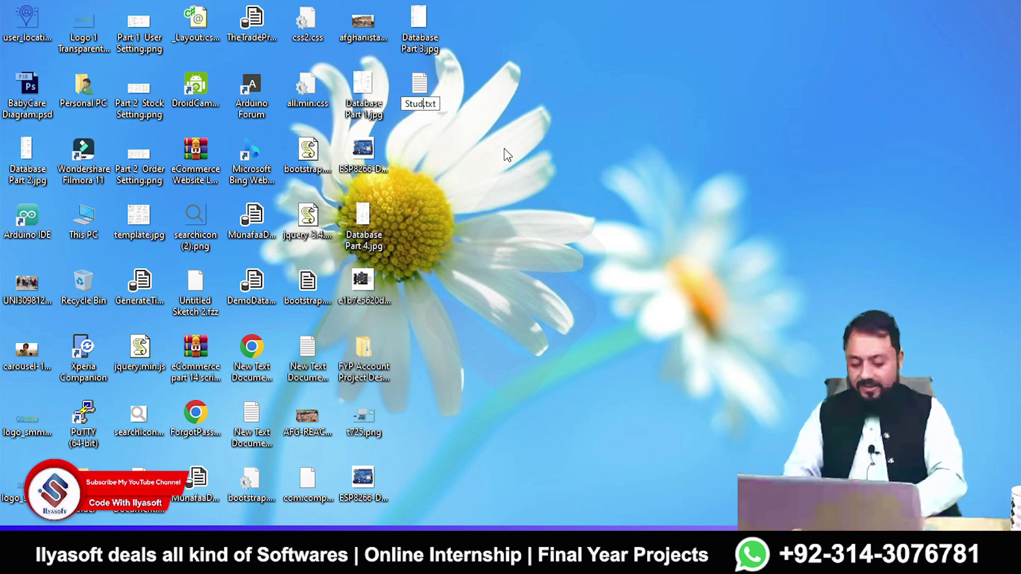
pyautogui.press('BackSpace')
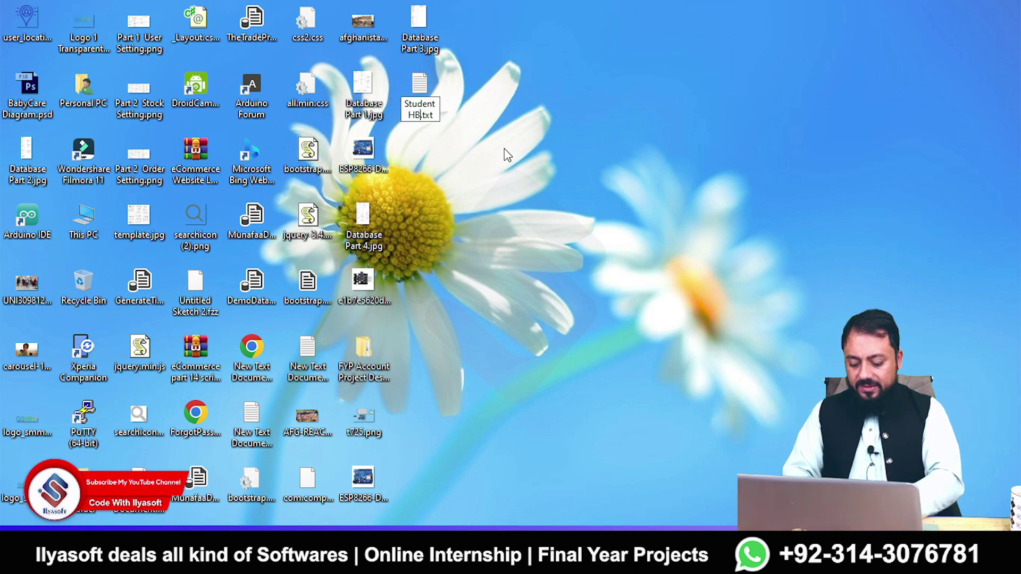
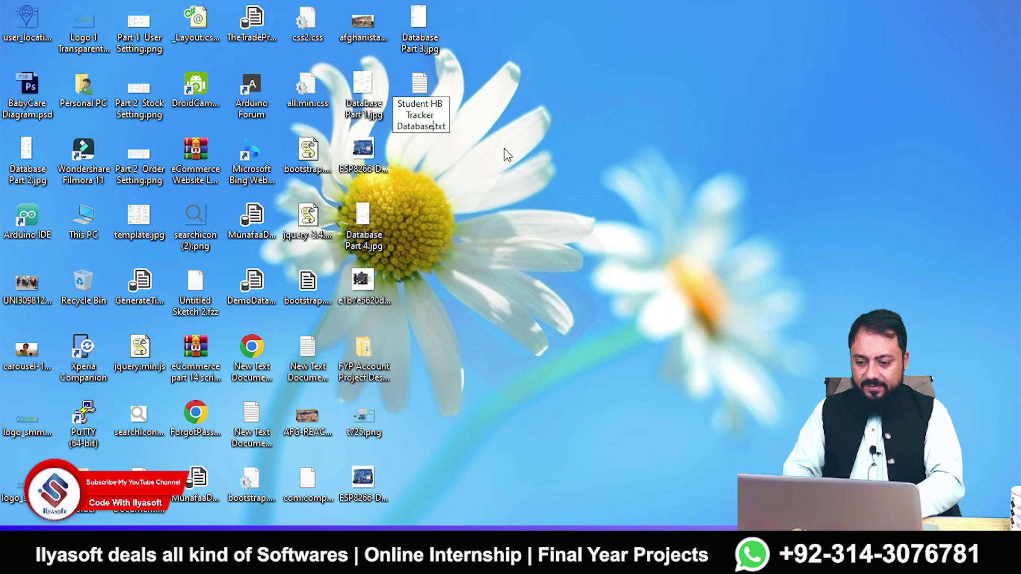
pyautogui.press('Return')
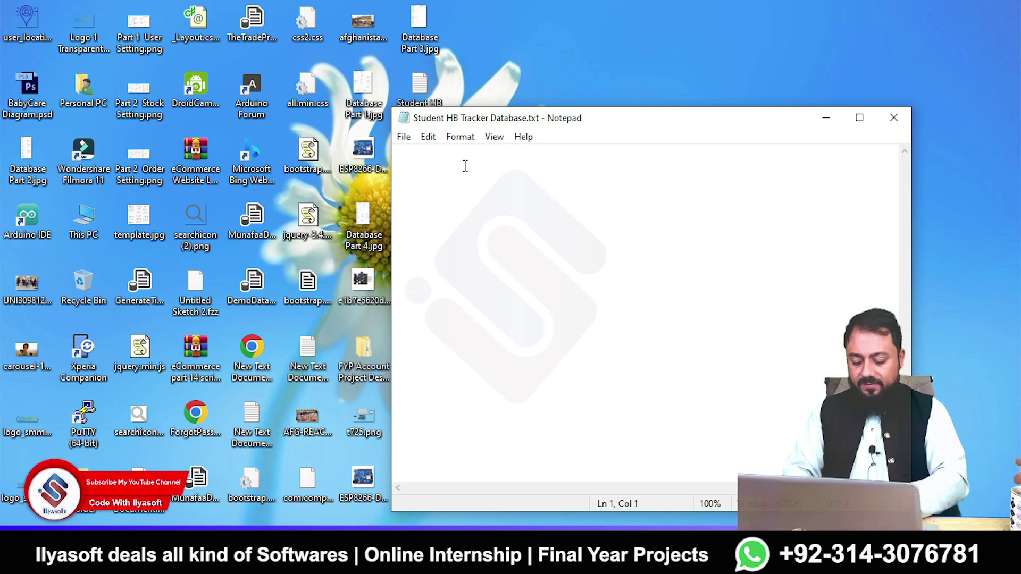
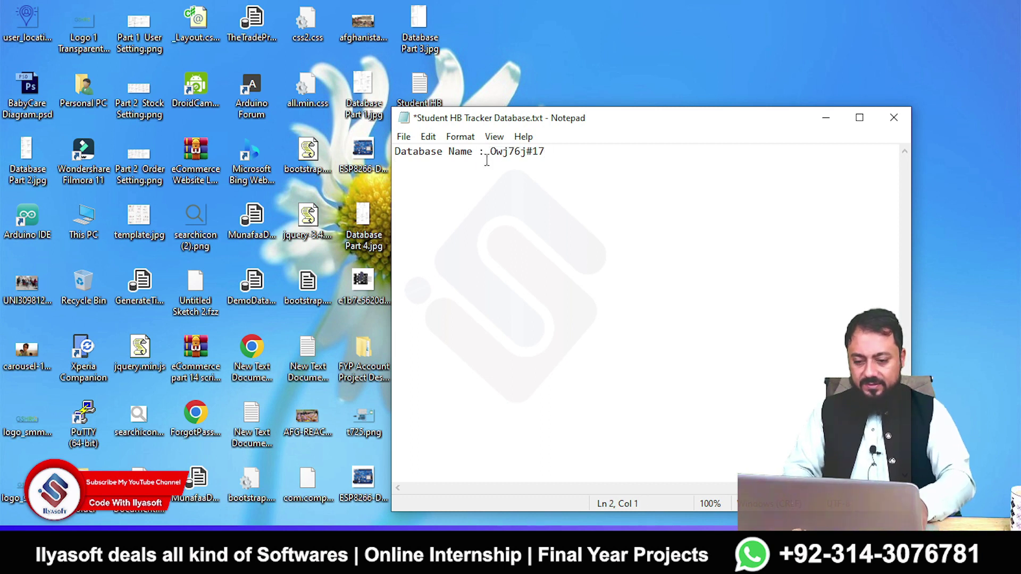
# Move the password onto a 'Password :' line and add a 'UserName' line.
pyautogui.moveTo(491, 153); pyautogui.dragTo(583, 145)
pyautogui.hotkey('ctrl', 'c')
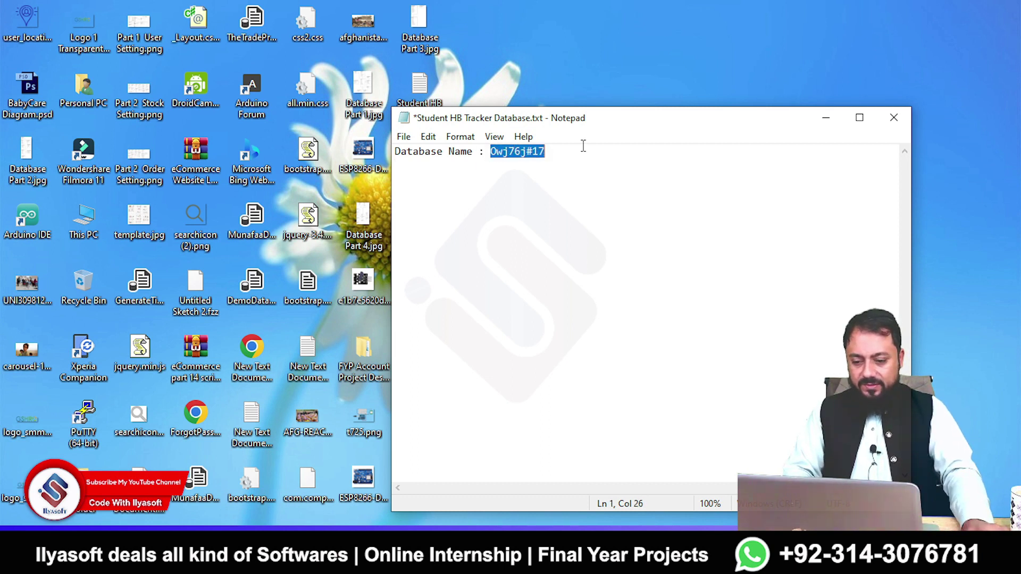
pyautogui.press('BackSpace')
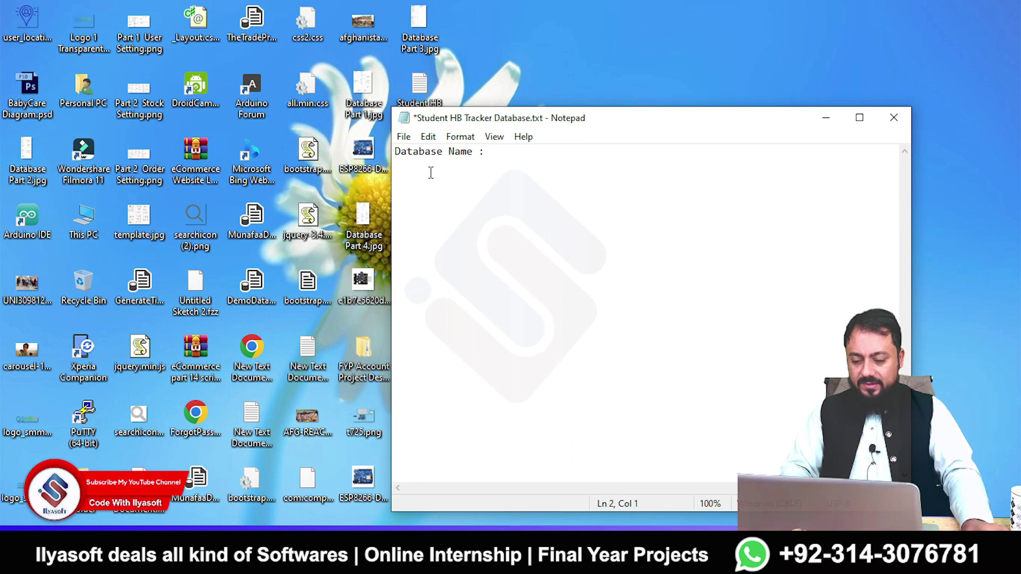
pyautogui.write('Password')
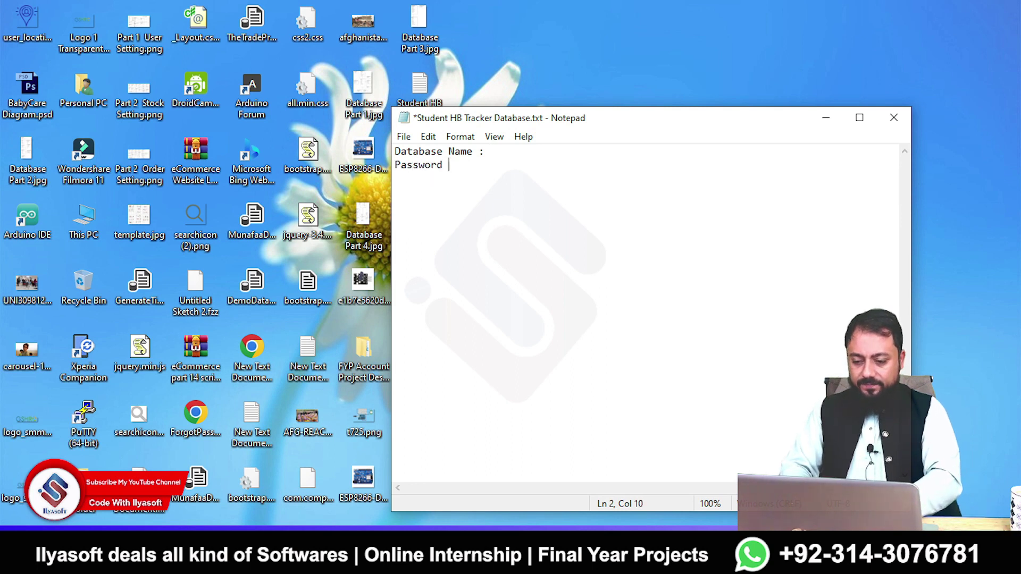
pyautogui.write(' :')
pyautogui.hotkey('ctrl', 'v')
pyautogui.click(485, 152)
pyautogui.press('Return')
pyautogui.write('UserName')
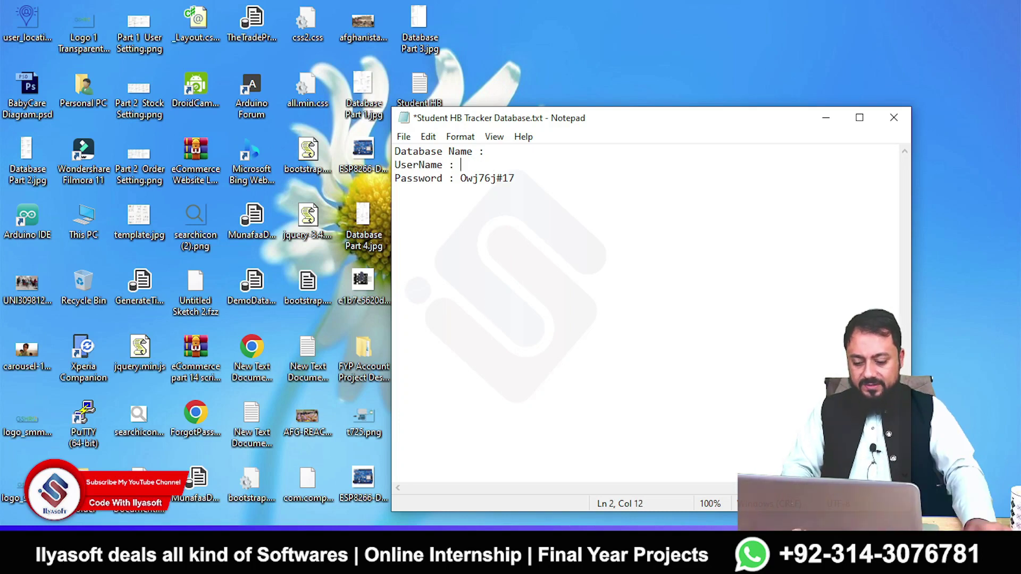
# Copy the database user name from Plesk onto the UserName line.
pyautogui.hotkey('alt', 'Tab')
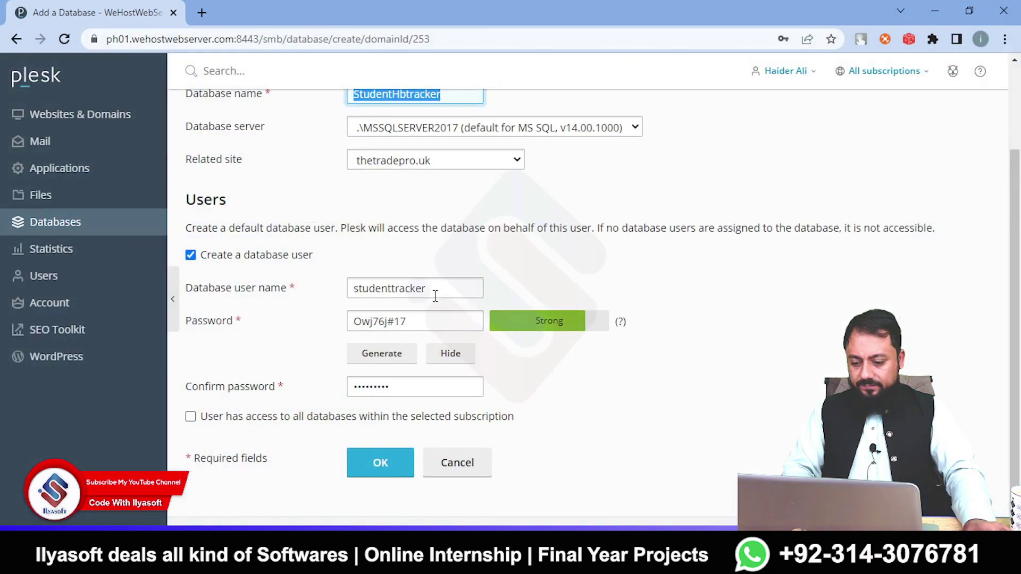
pyautogui.doubleClick(434, 293)
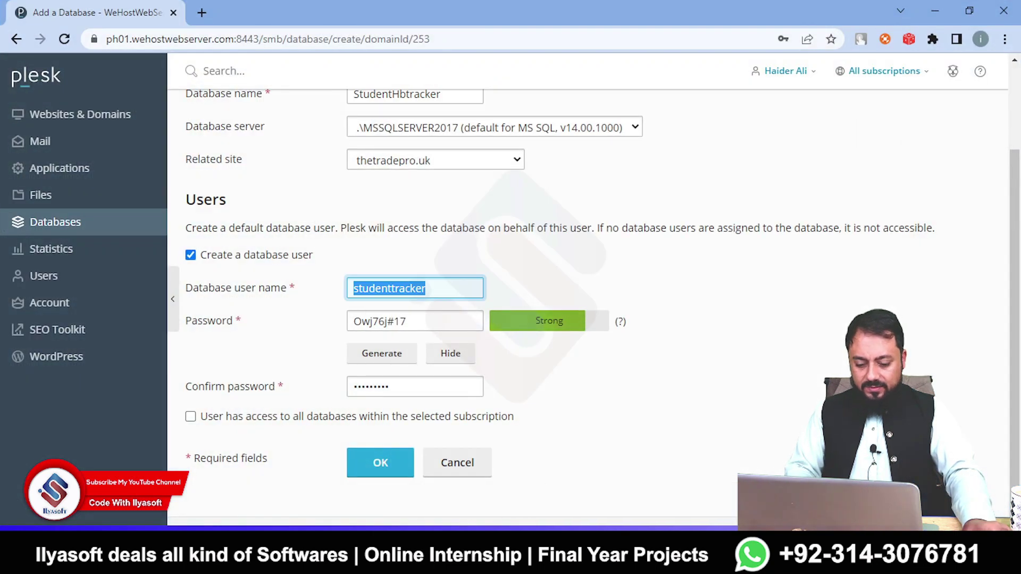
pyautogui.hotkey('ctrl', 'c')
pyautogui.hotkey('alt', 'Tab')
pyautogui.hotkey('ctrl', 'v')
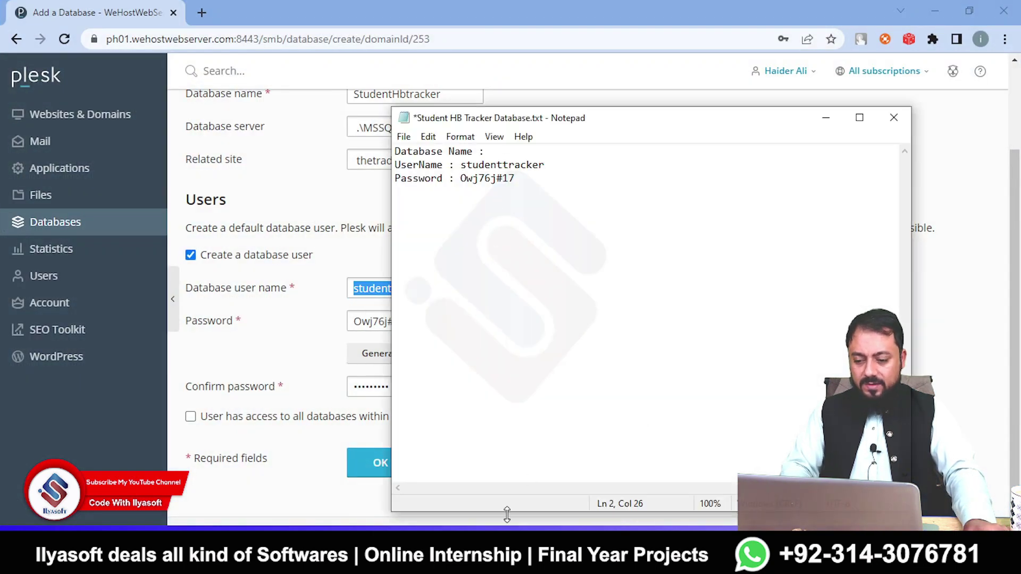
# Paste the database name StudentHbtracker into the notes and start a 'Server :' line.
pyautogui.hotkey('alt', 'Tab')
pyautogui.scroll(2, 486, 311)
pyautogui.moveTo(447, 202); pyautogui.dragTo(324, 219)
pyautogui.hotkey('alt', 'Tab')
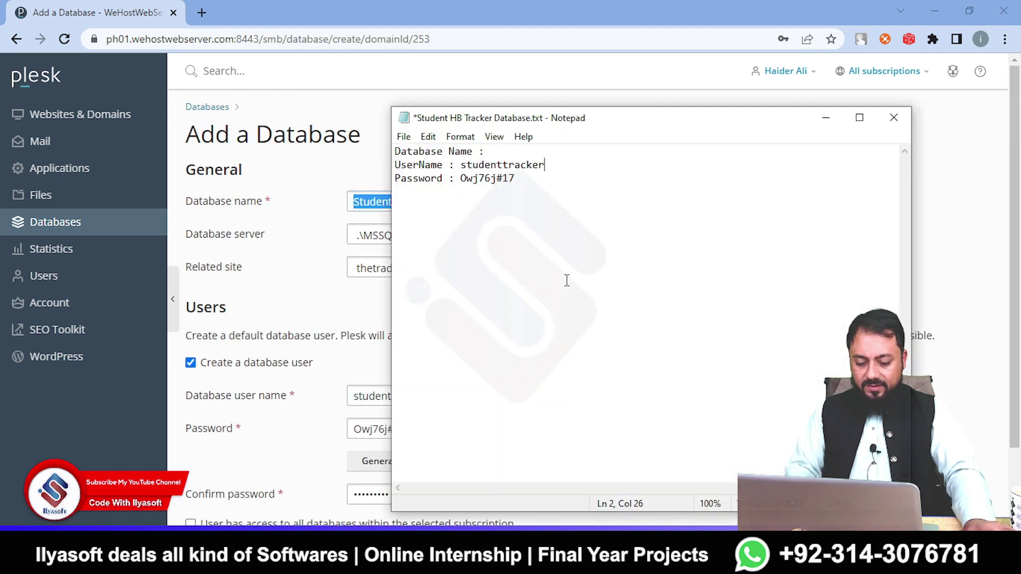
pyautogui.hotkey('ctrl', 'v')
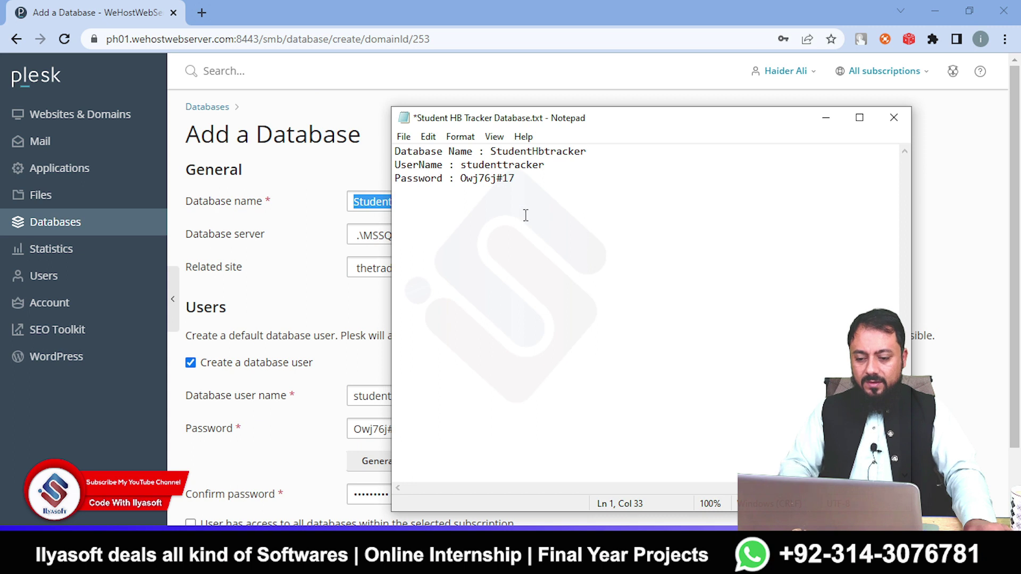
pyautogui.click(529, 179)
pyautogui.press('Return')
pyautogui.press('Return')
pyautogui.write('Server :')
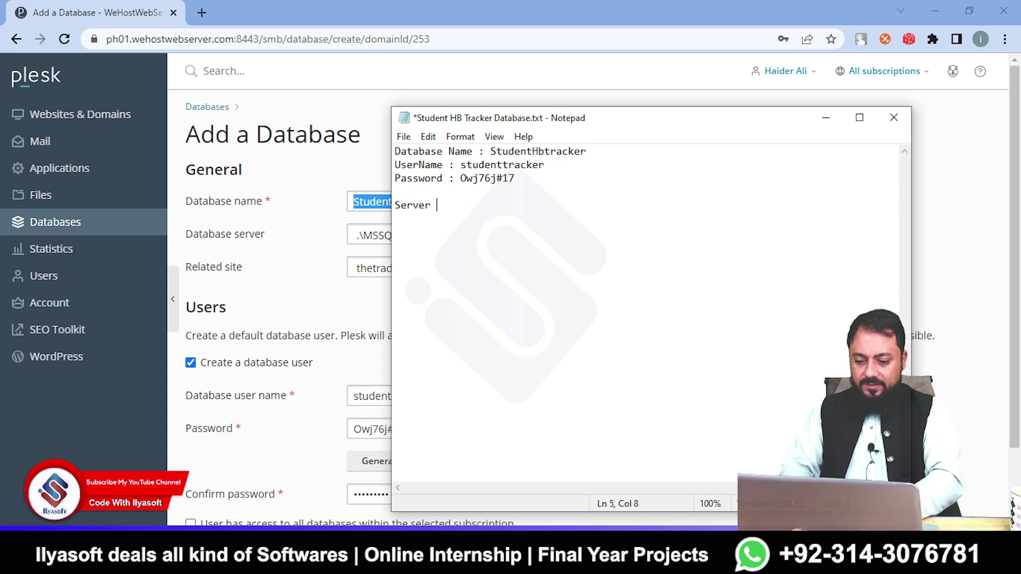
# Back in the browser, submit the StudentHbtracker Add a Database form with OK.
pyautogui.click(326, 155)
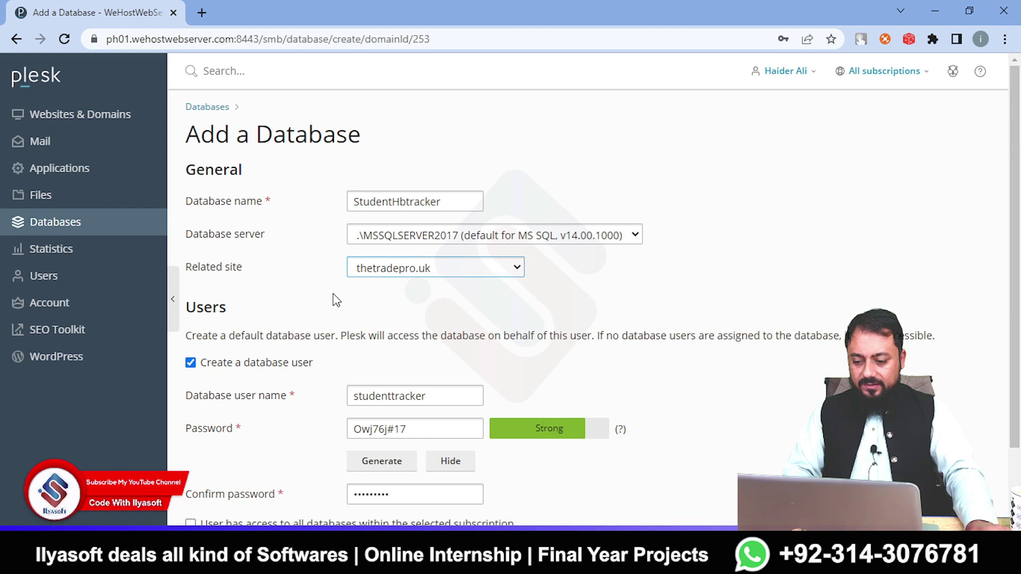
pyautogui.scroll(-2, 362, 299)
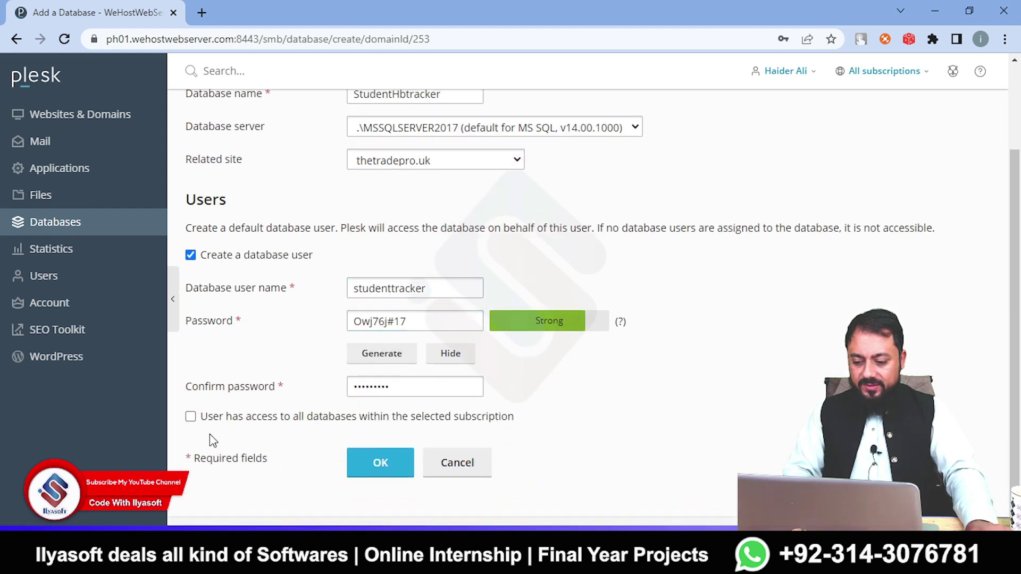
pyautogui.click(353, 462)
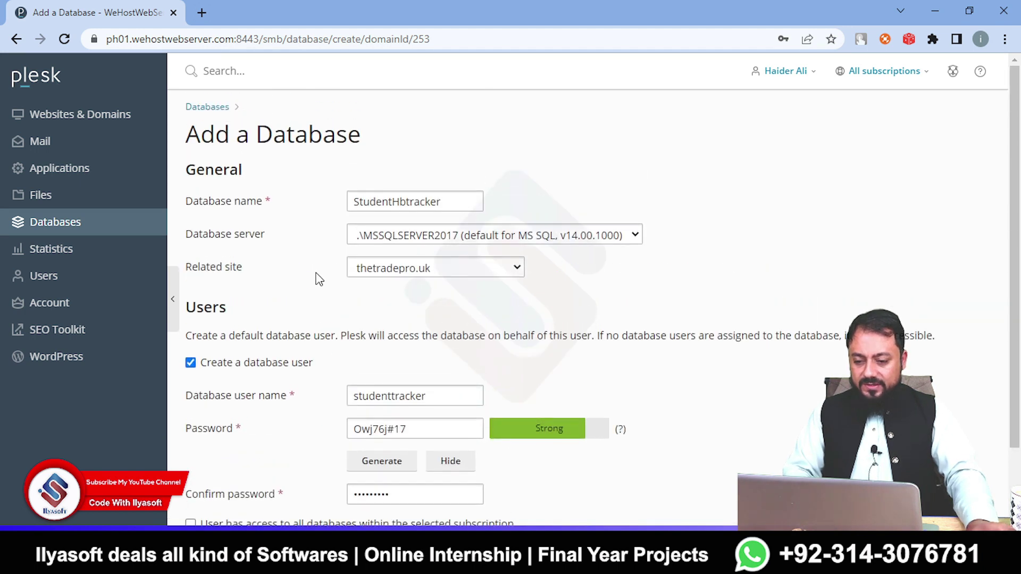
pyautogui.scroll(-2, 318, 278)
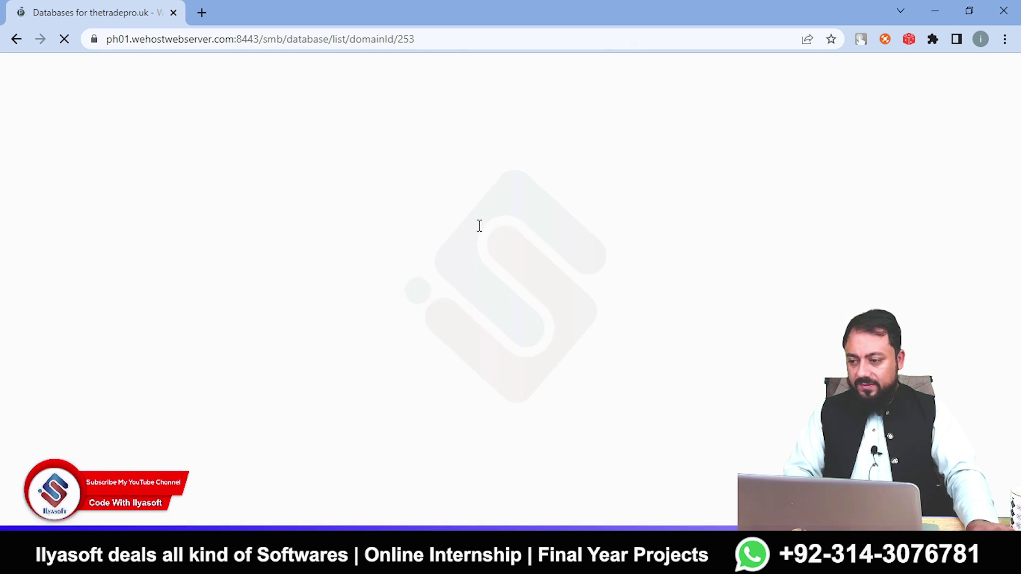
# Check StudentHbtracker's related site in the list and keep it as thetradepro.uk.
pyautogui.scroll(-2, 341, 246)
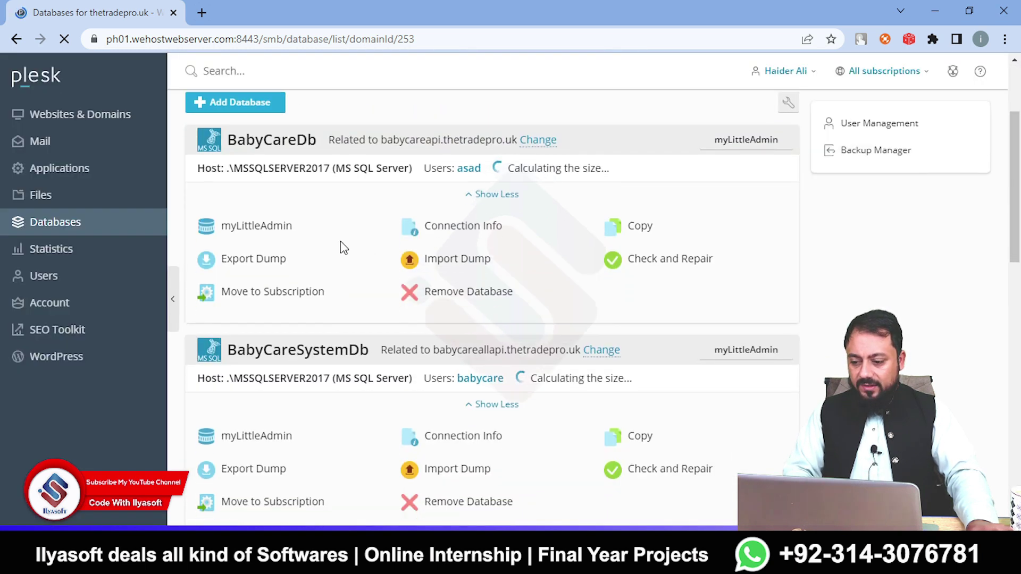
pyautogui.scroll(-4, 290, 198)
pyautogui.scroll(-12, 287, 198)
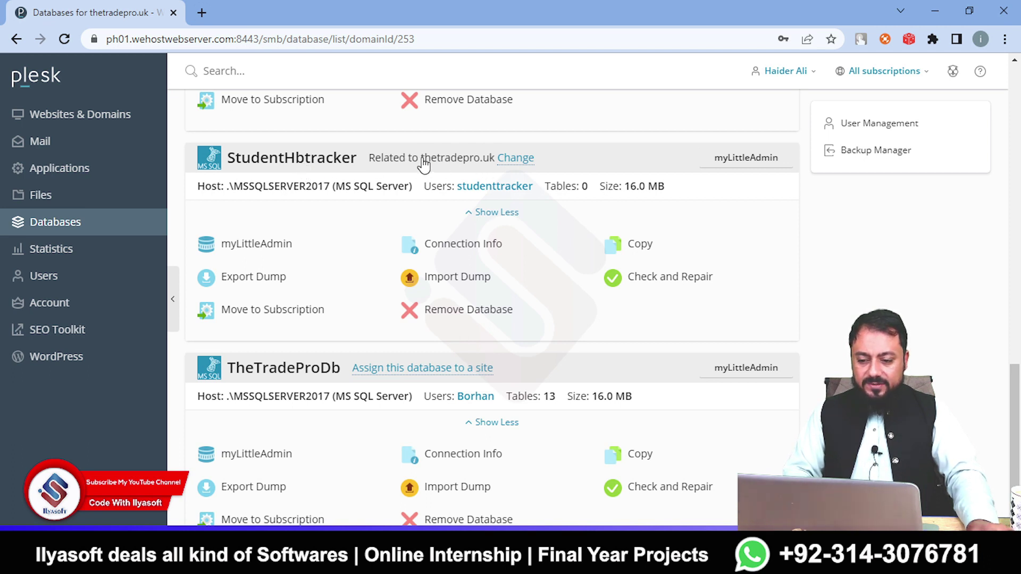
pyautogui.click(508, 161)
pyautogui.click(508, 161)
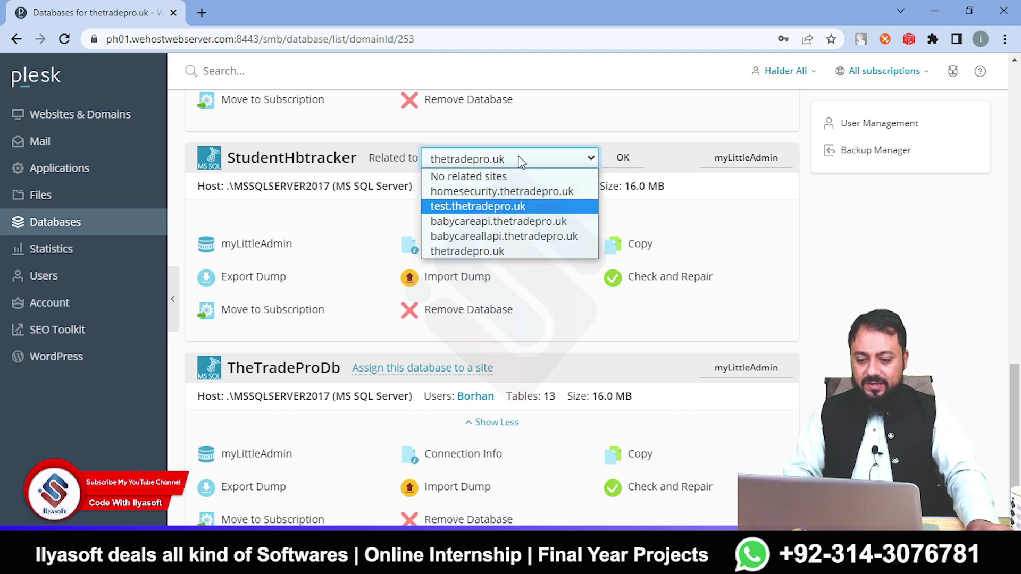
pyautogui.click(641, 137)
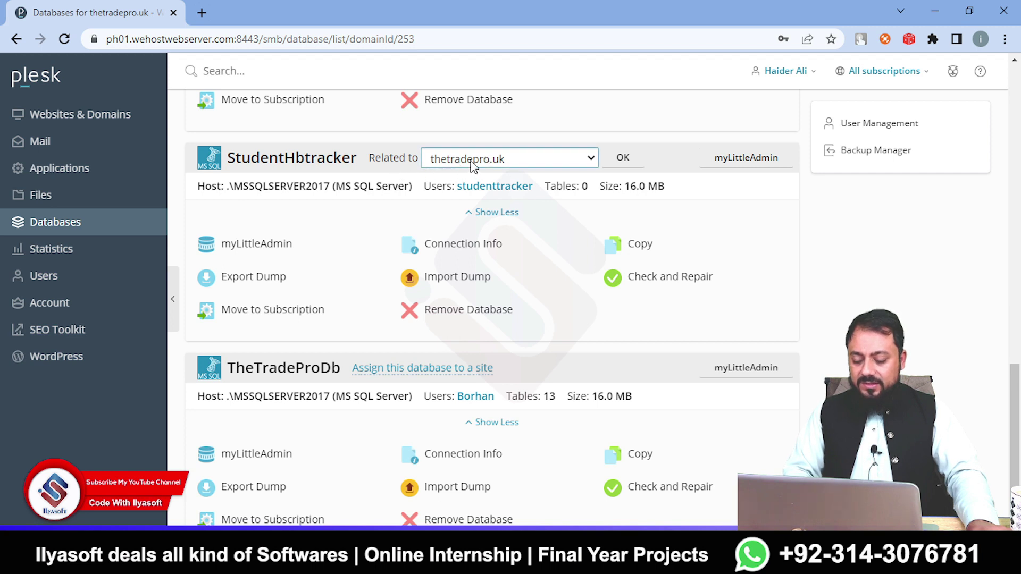
# Select the .\MSSQLSERVER2017 host name, then return to the Notepad notes.
pyautogui.moveTo(234, 186); pyautogui.dragTo(325, 186)
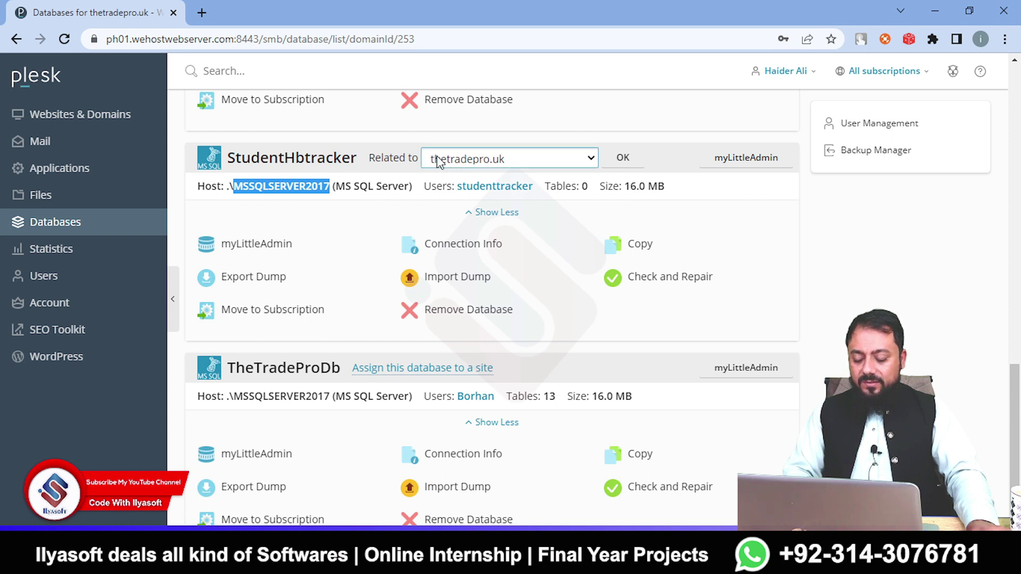
pyautogui.click(53, 121)
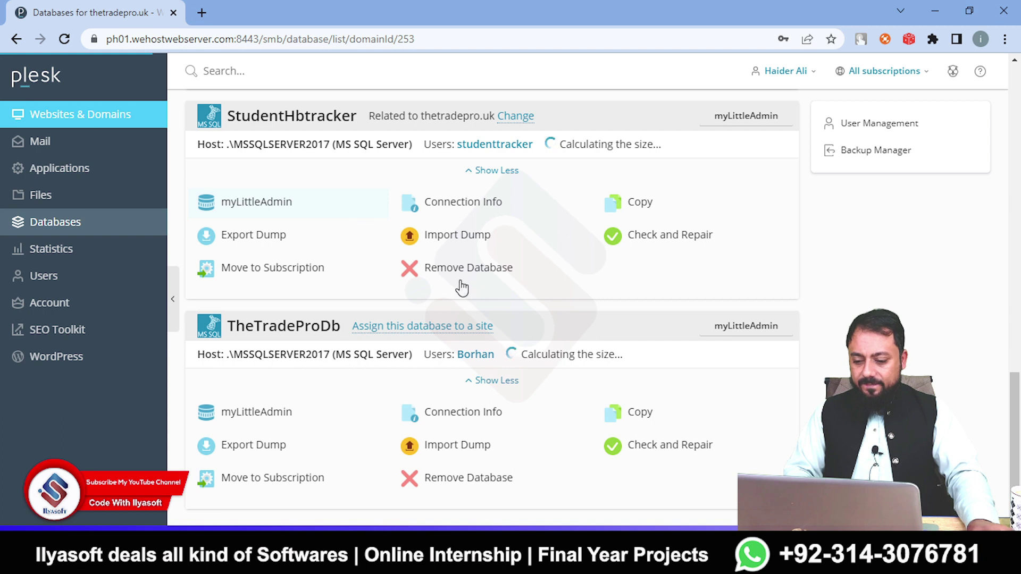
pyautogui.hotkey('alt', 'Tab')
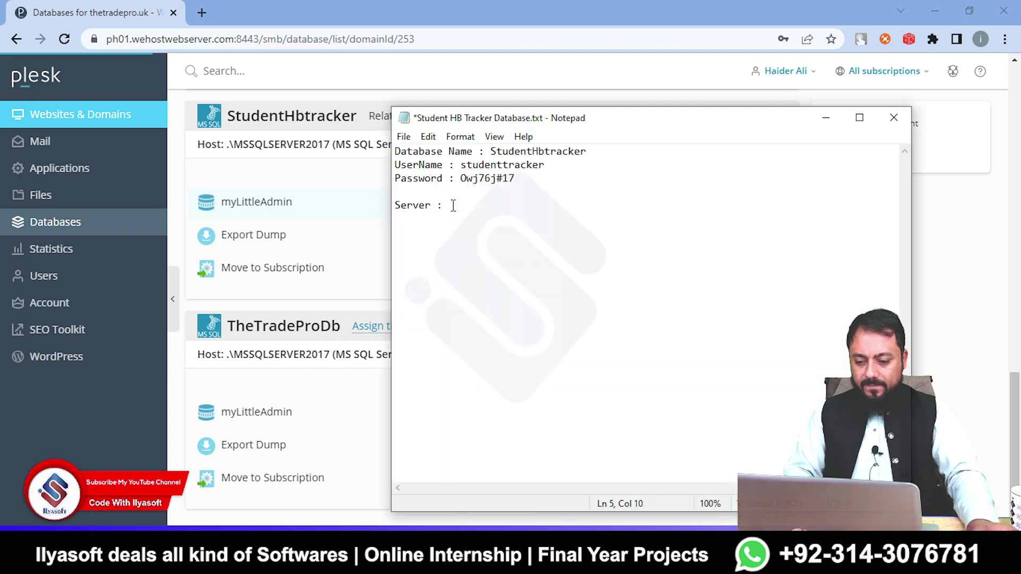
# Enter .\MSSQLServer2017 on the Server line, with Notepad beside the Plesk page.
pyautogui.click(323, 150)
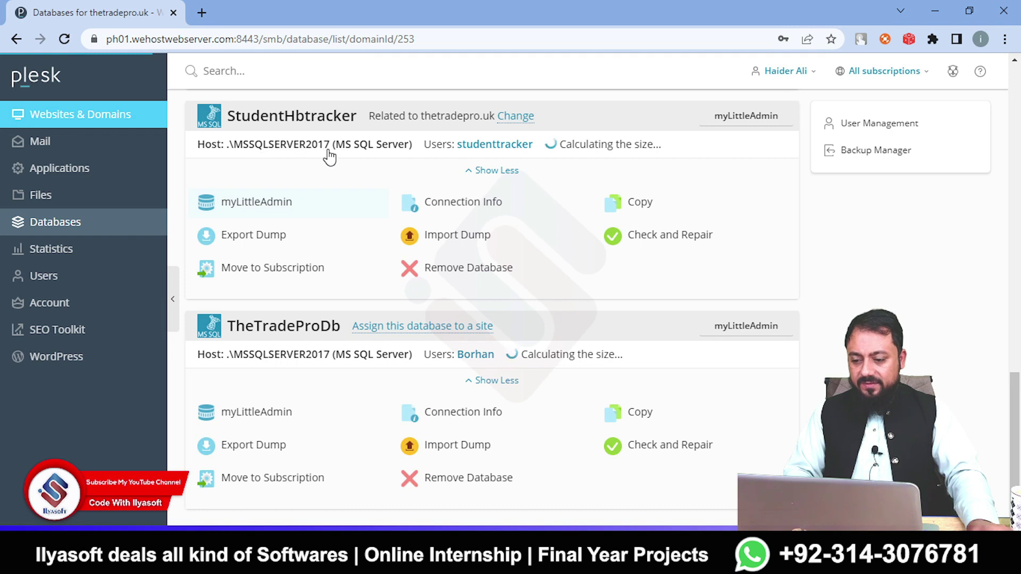
pyautogui.hotkey('alt', 'Tab')
pyautogui.moveTo(451, 109); pyautogui.dragTo(574, 100)
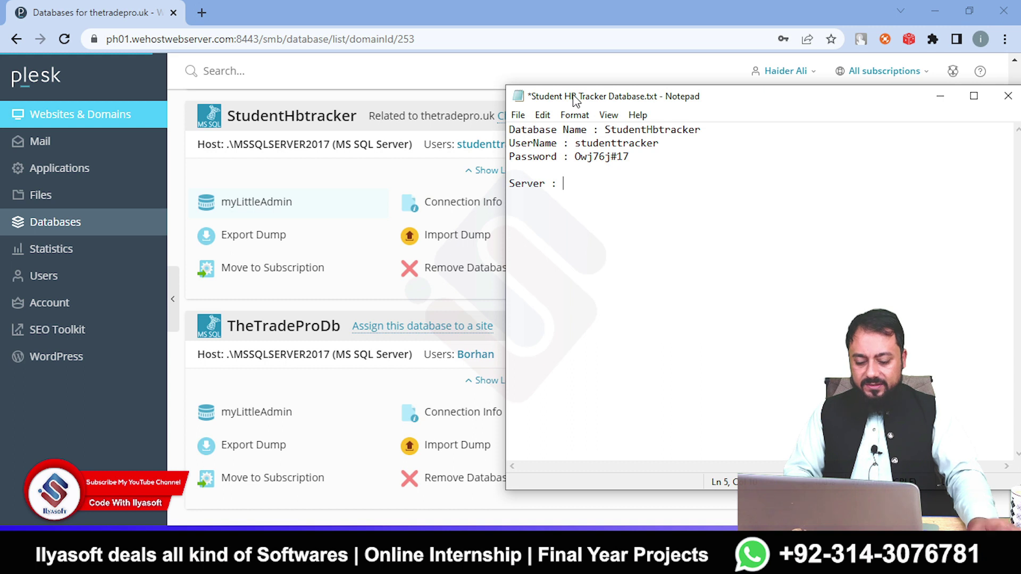
pyautogui.write('.\\M')
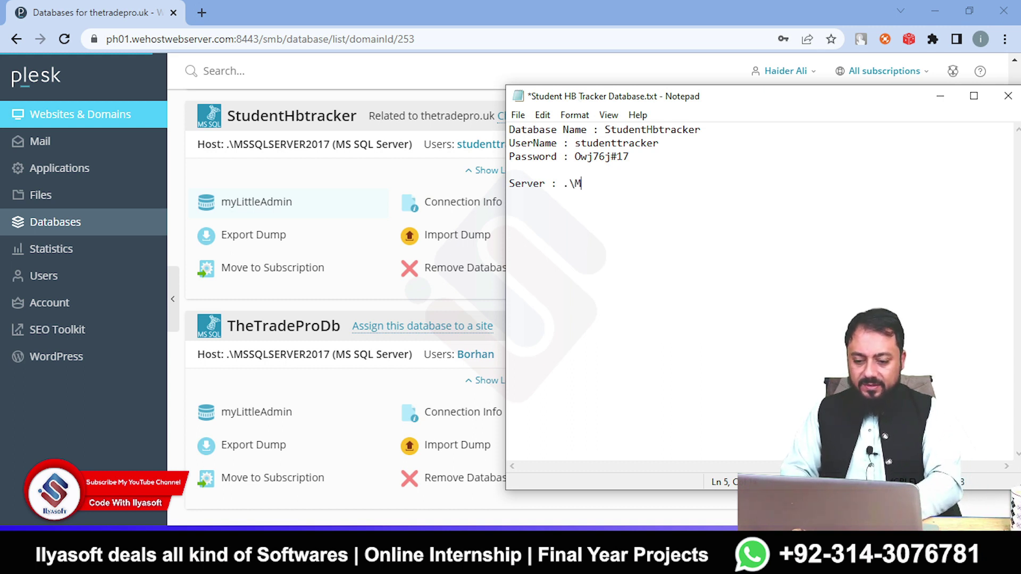
pyautogui.write('SSSSQLServer')
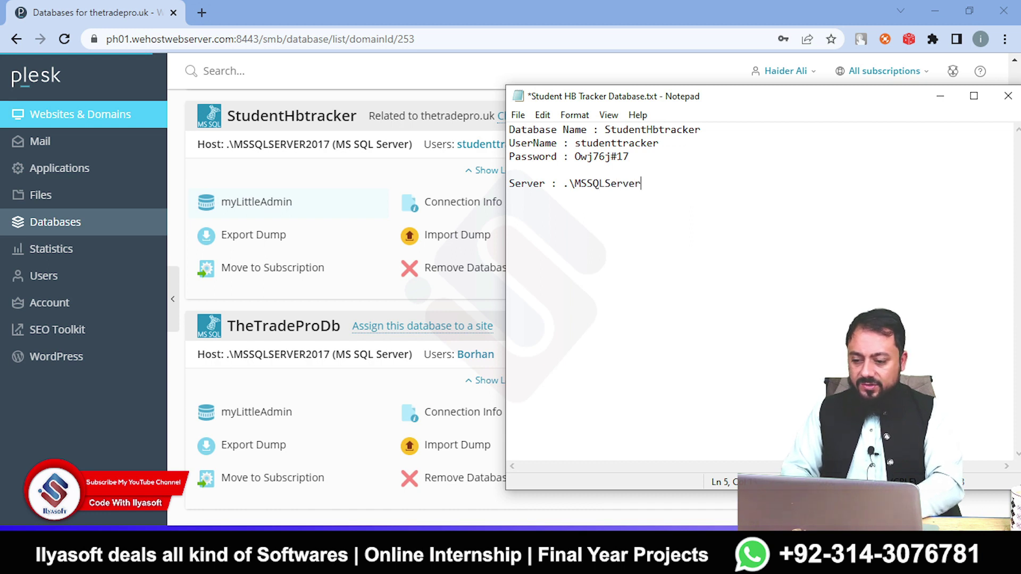
pyautogui.write('2017')
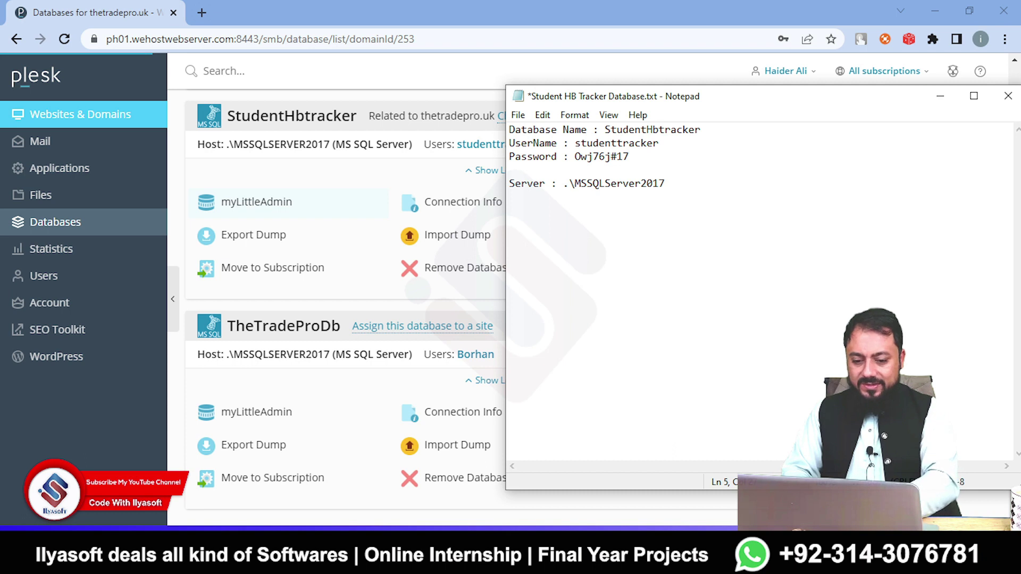
pyautogui.click(558, 193)
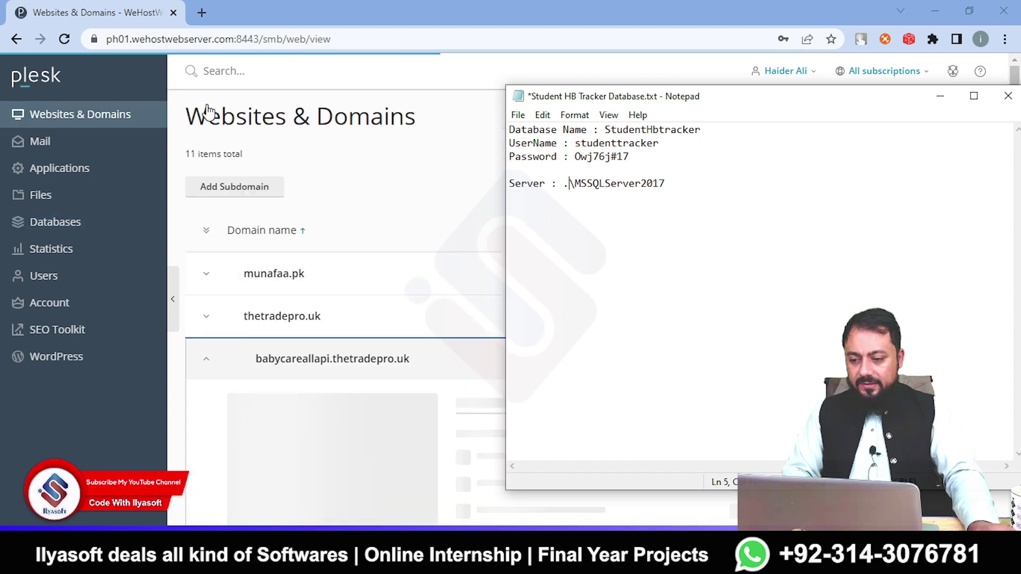
# Find and select the server IP 103.143.76.152 on Plesk's Websites & Domains page.
pyautogui.click(308, 134)
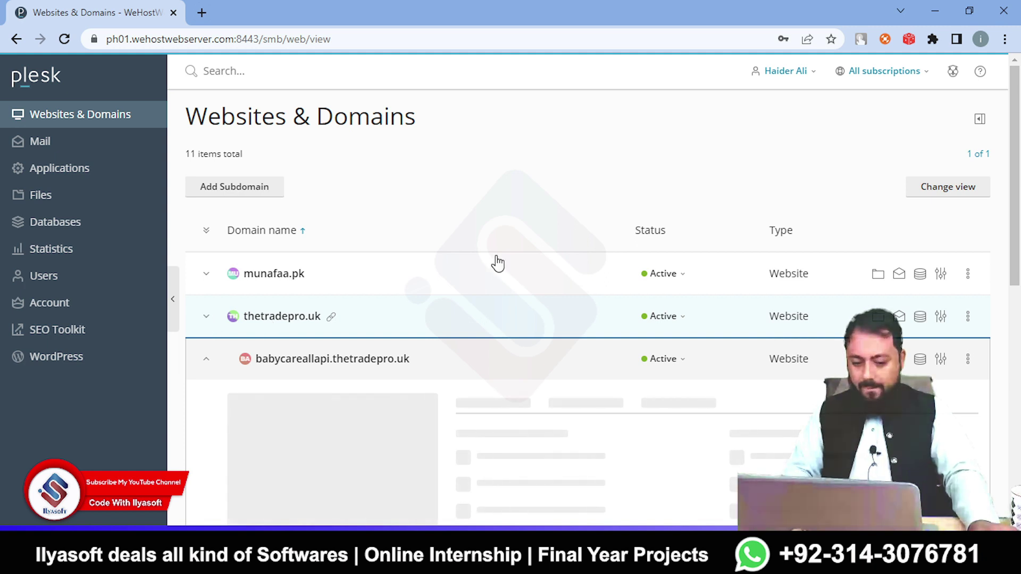
pyautogui.scroll(-4, 497, 263)
pyautogui.scroll(-5, 468, 271)
pyautogui.scroll(10, 470, 271)
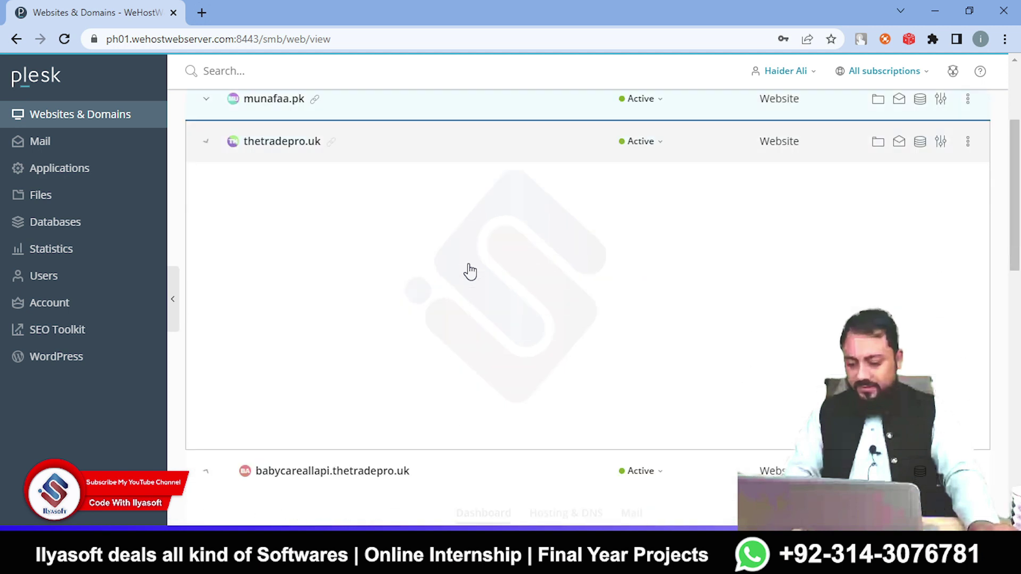
pyautogui.scroll(-3, 471, 270)
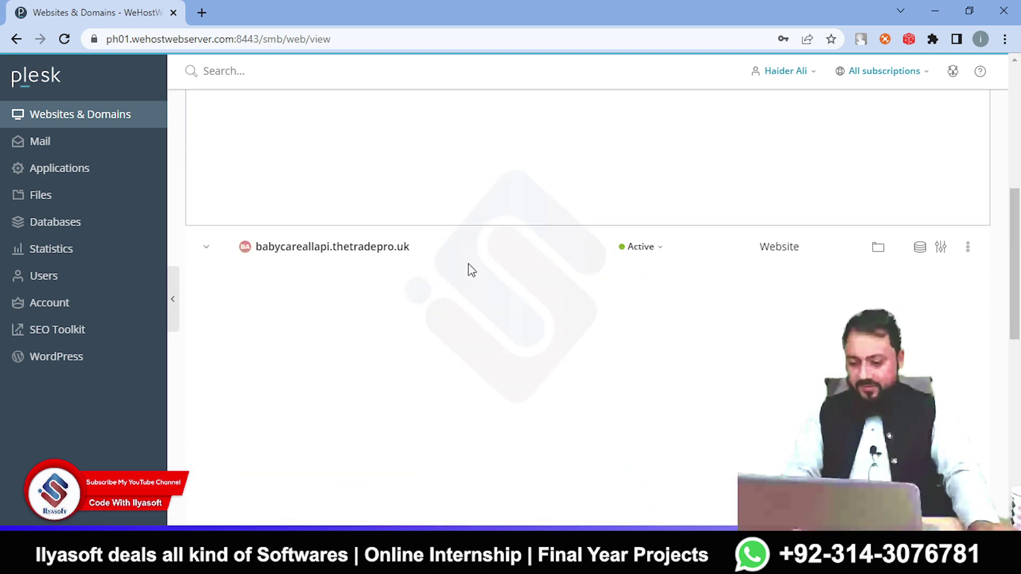
pyautogui.scroll(3, 468, 270)
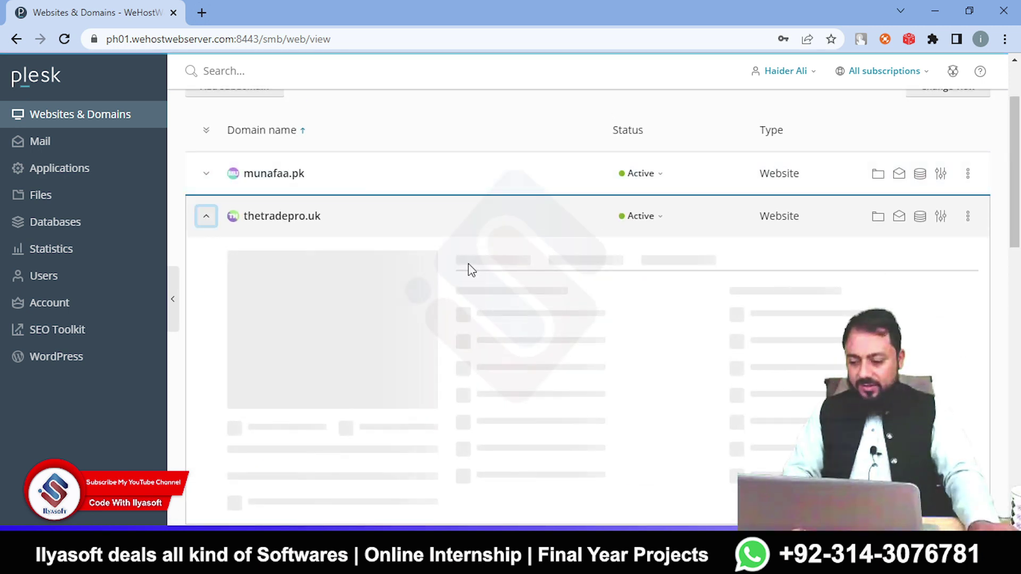
pyautogui.scroll(-4, 470, 270)
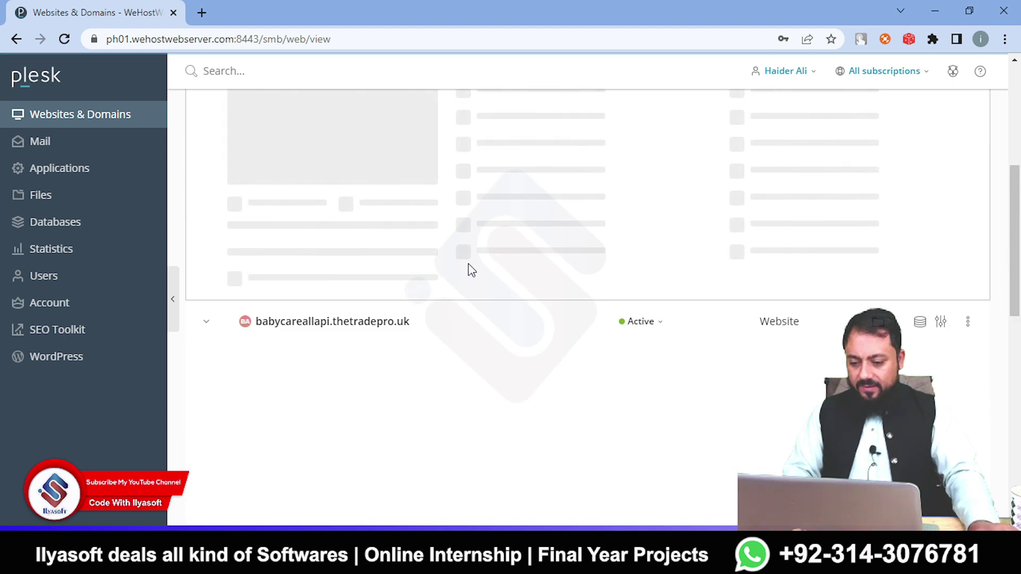
pyautogui.scroll(-6, 471, 270)
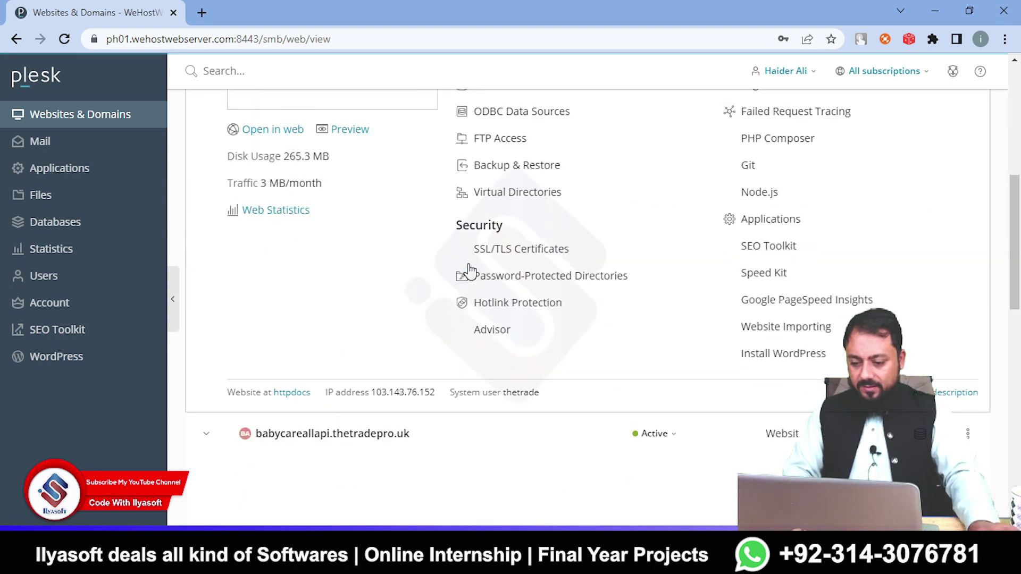
pyautogui.scroll(-1, 470, 270)
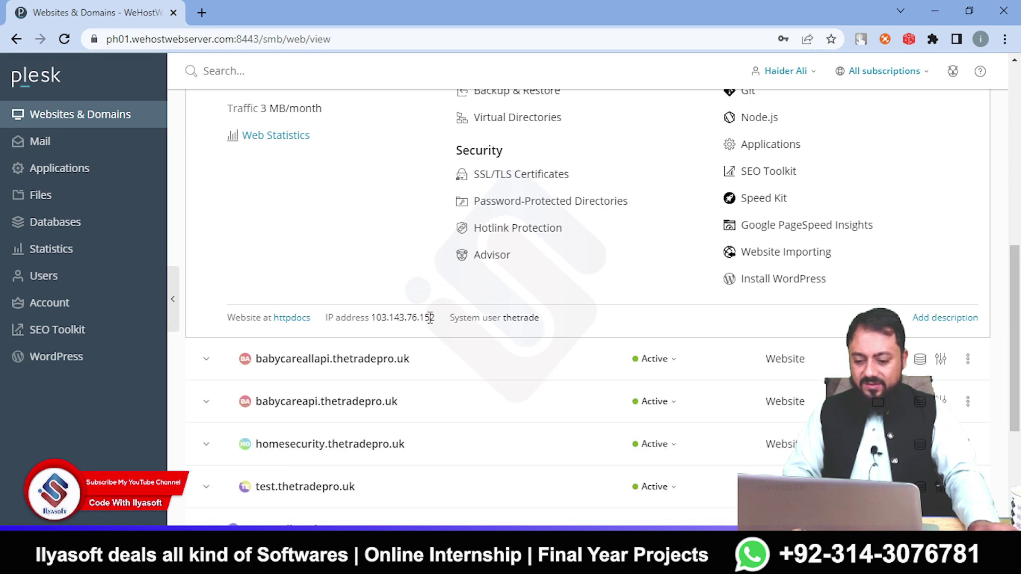
pyautogui.doubleClick(425, 317)
pyautogui.hotkey('ctrl', 'c')
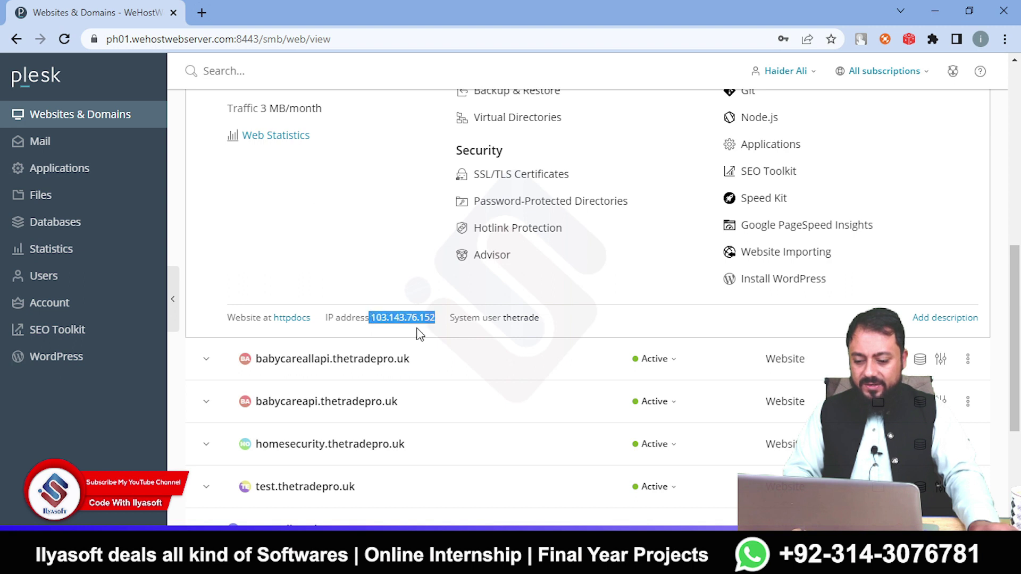
# Replace the dot on the notes' Server line with 103.143.76.152, making 103.143.76.152\MSSQLServer2017, and save.
pyautogui.hotkey('alt', 'Tab')
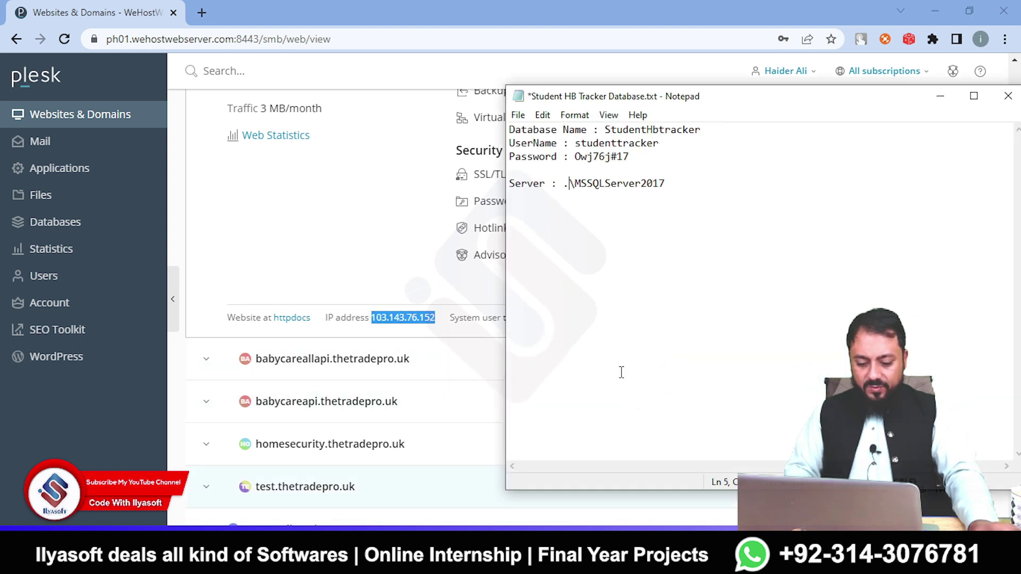
pyautogui.press('BackSpace')
pyautogui.hotkey('ctrl', 'v')
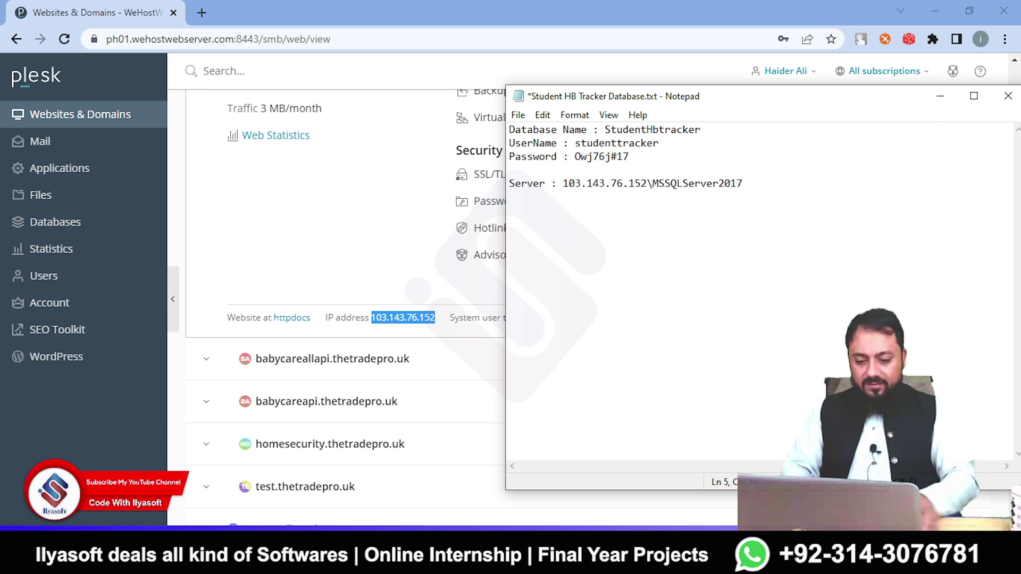
pyautogui.moveTo(650, 183); pyautogui.dragTo(571, 186)
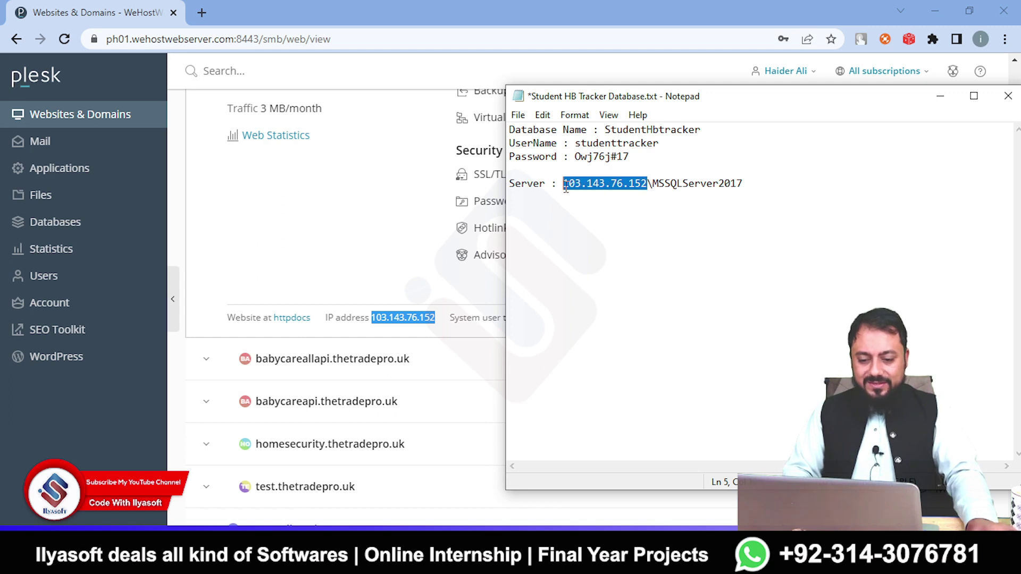
pyautogui.doubleClick(730, 193)
pyautogui.click(777, 191)
pyautogui.hotkey('ctrl', 's')
# Return to the Plesk page and close the browser window.
pyautogui.click(303, 230)
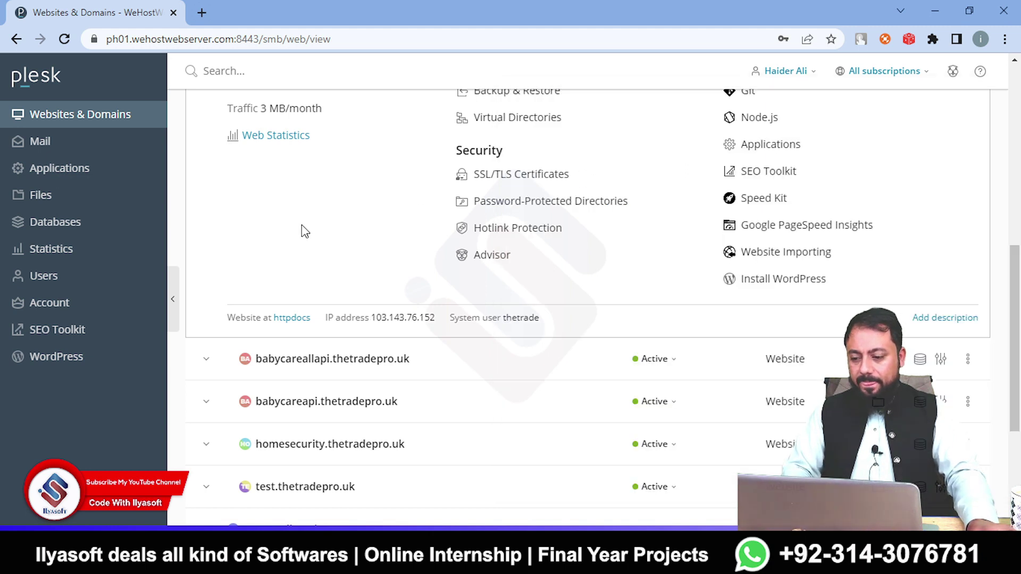
pyautogui.scroll(2, 445, 287)
pyautogui.scroll(7, 442, 283)
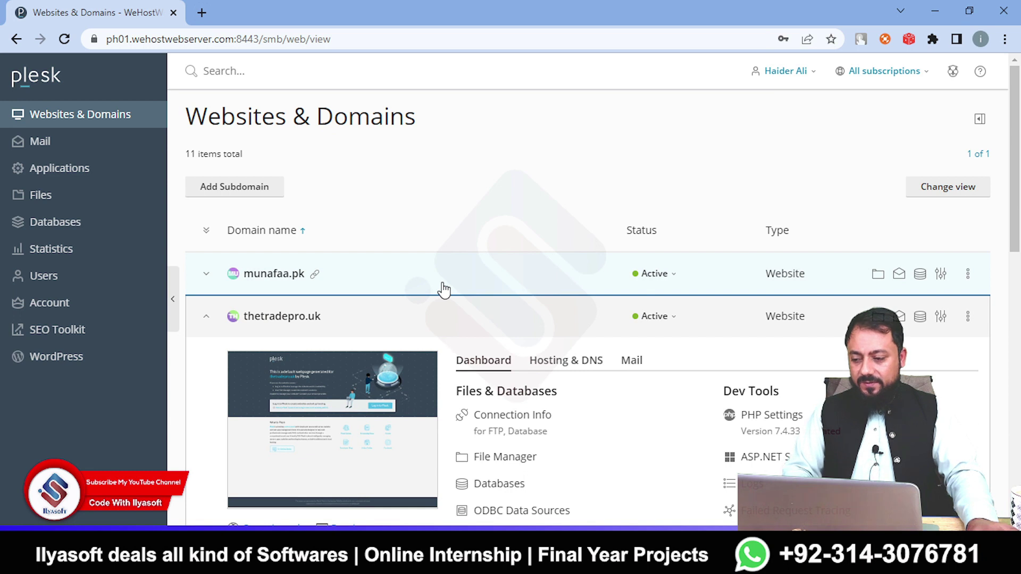
pyautogui.click(1002, 8)
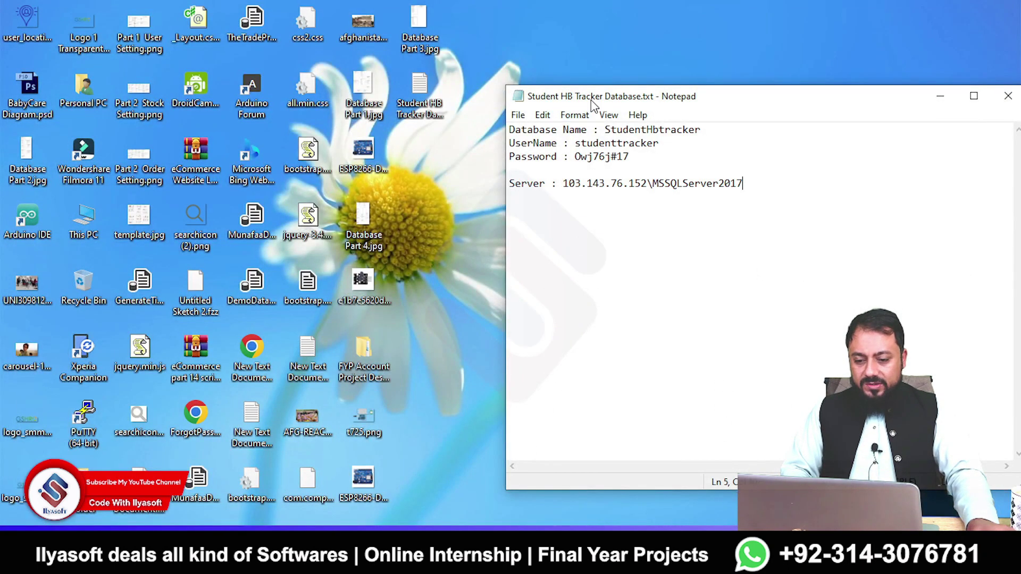
# Move the notes window aside, select its Server line, and bring SQL Server Management Studio forward.
pyautogui.moveTo(593, 103); pyautogui.dragTo(512, 59)
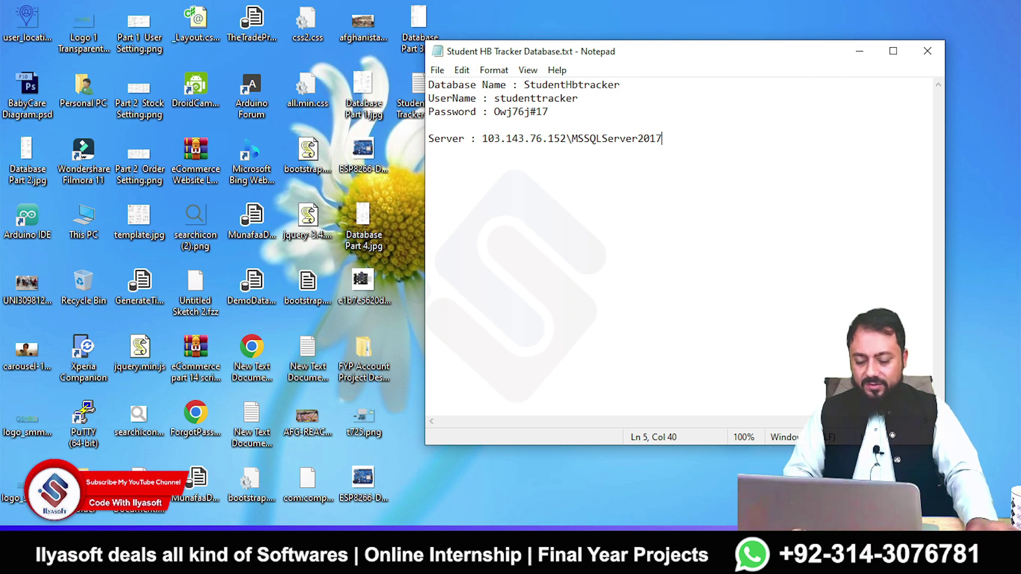
pyautogui.moveTo(623, 155); pyautogui.dragTo(495, 121)
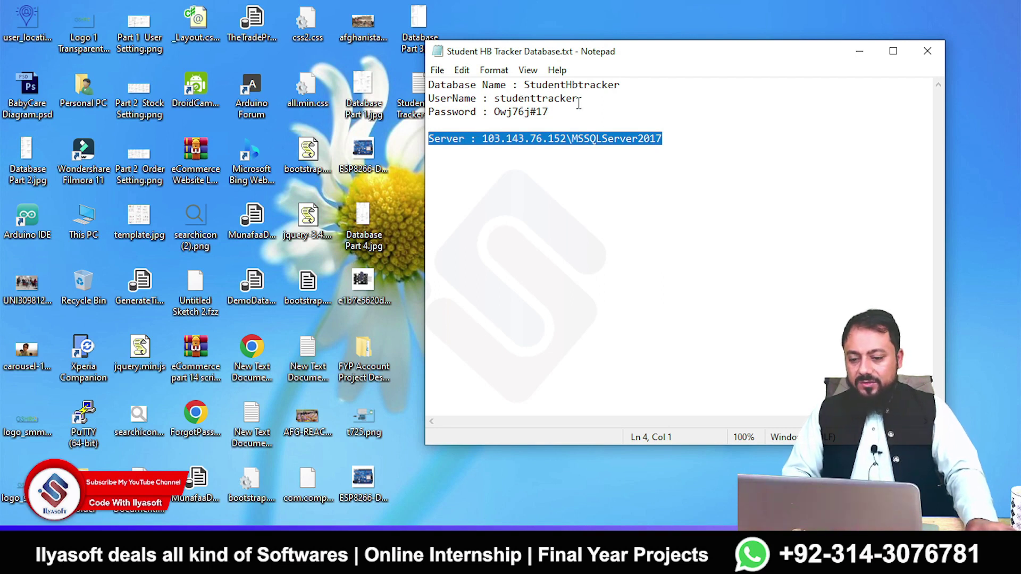
pyautogui.moveTo(432, 510)
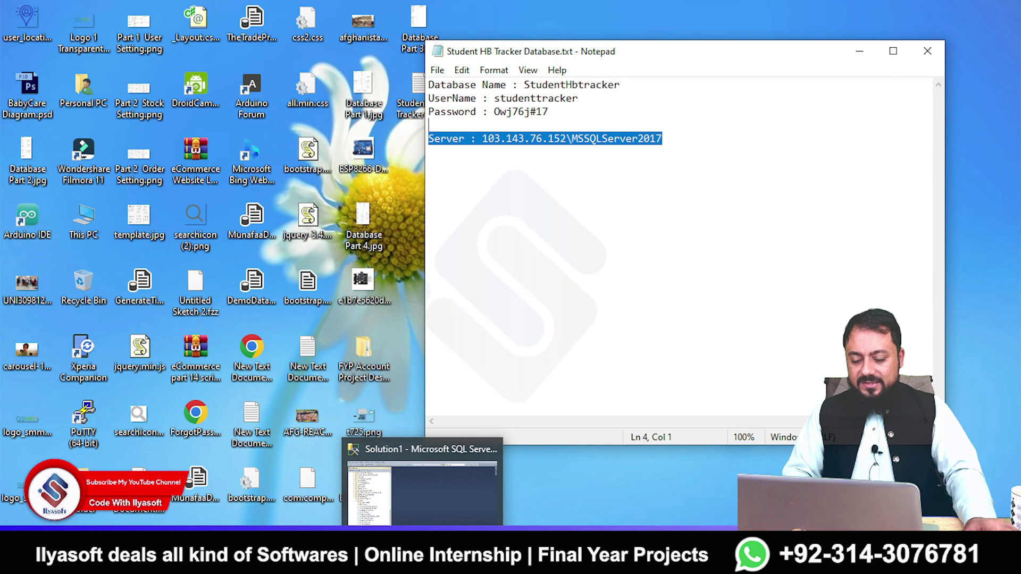
pyautogui.click(433, 510)
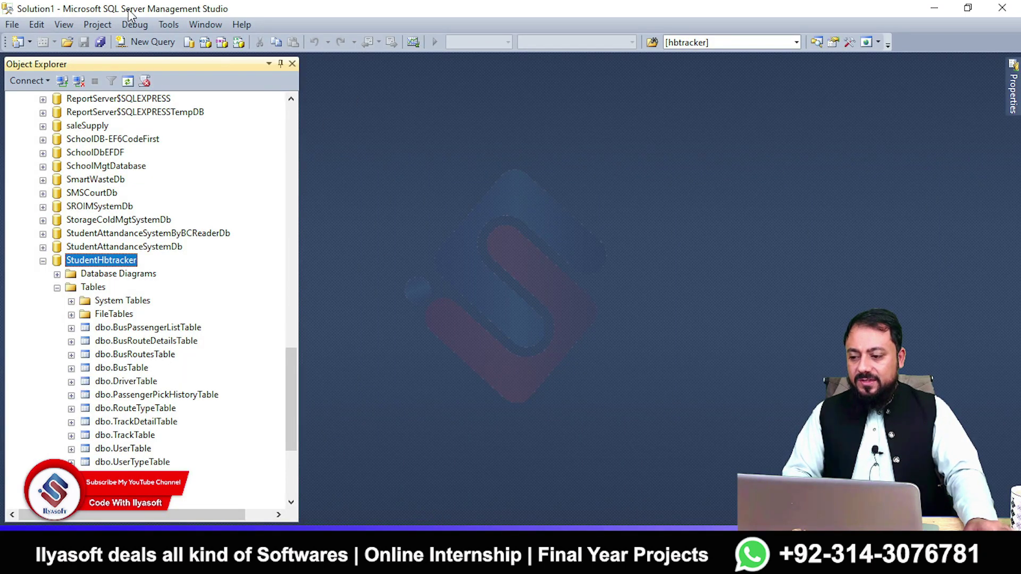
pyautogui.click(62, 81)
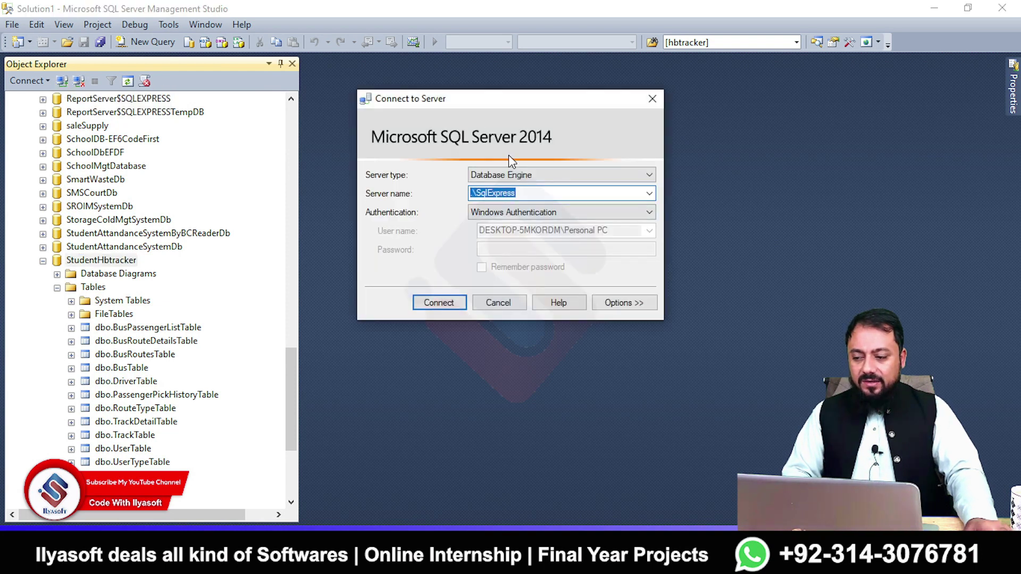
# Paste 103.143.76.152\MSSQLServer2017 as the server name and choose SQL Server Authentication.
pyautogui.hotkey('alt', 'Tab')
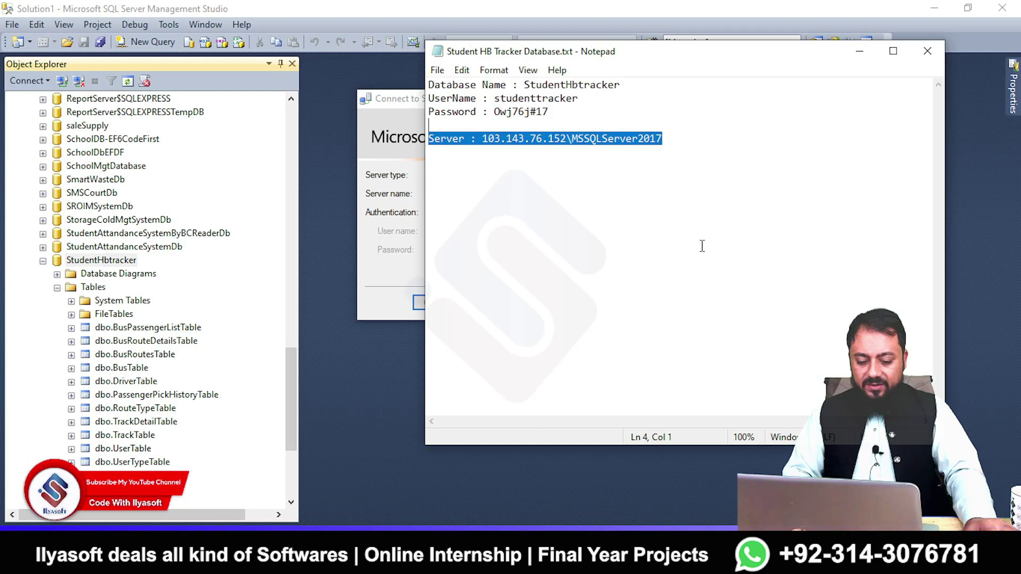
pyautogui.moveTo(689, 148); pyautogui.dragTo(486, 156)
pyautogui.hotkey('ctrl', 'c')
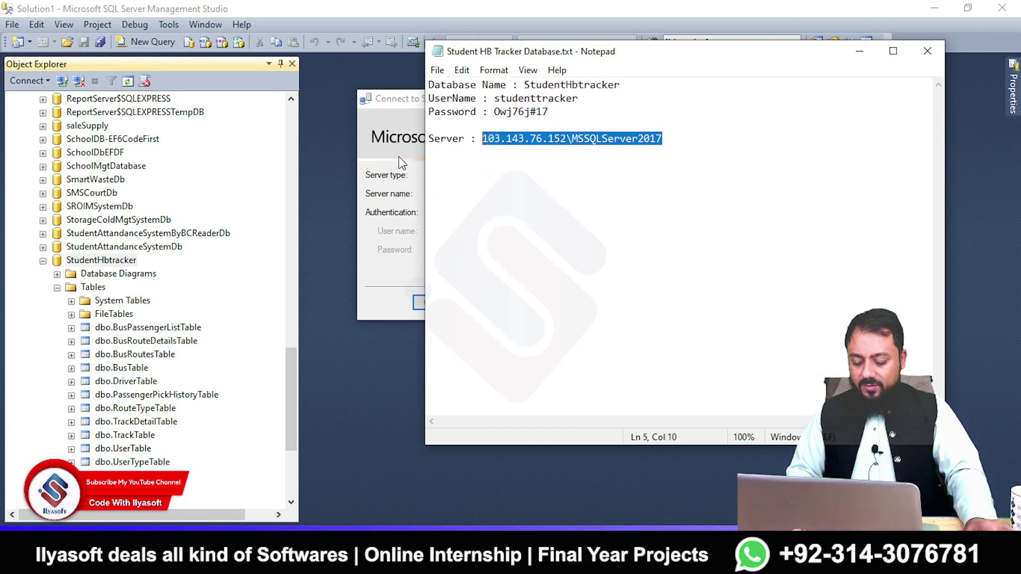
pyautogui.click(388, 108)
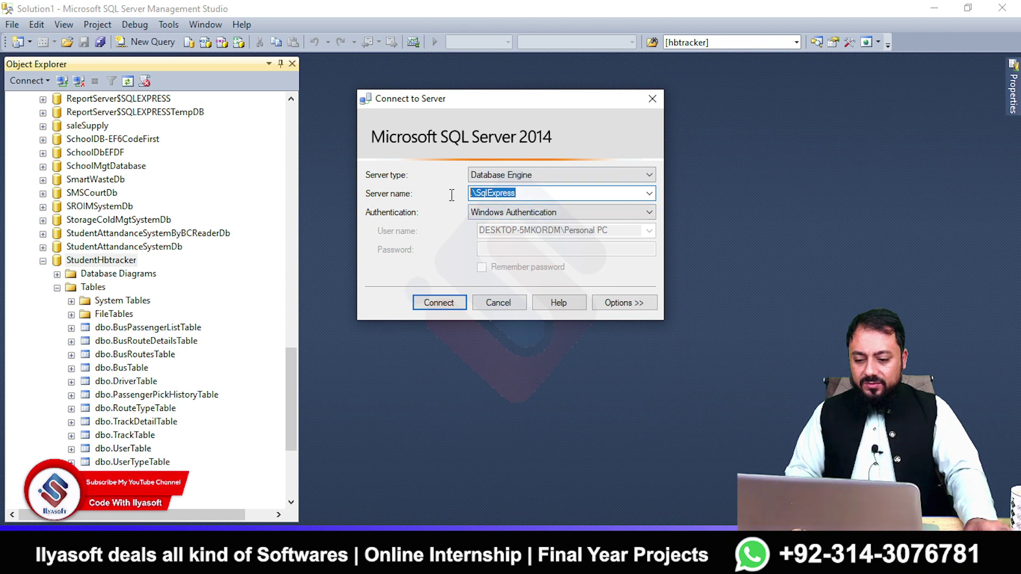
pyautogui.hotkey('ctrl', 'v')
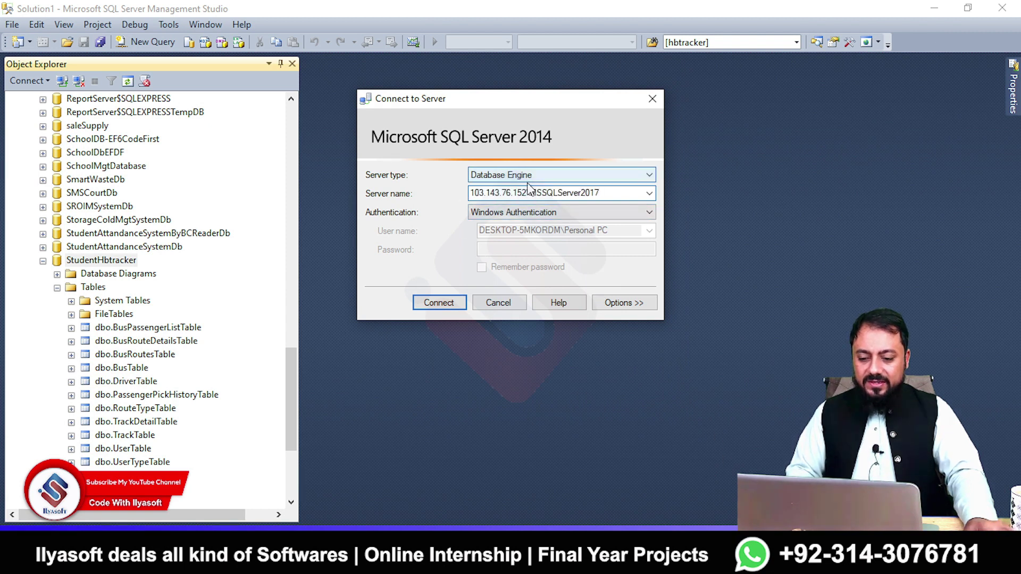
pyautogui.moveTo(526, 192); pyautogui.dragTo(620, 192)
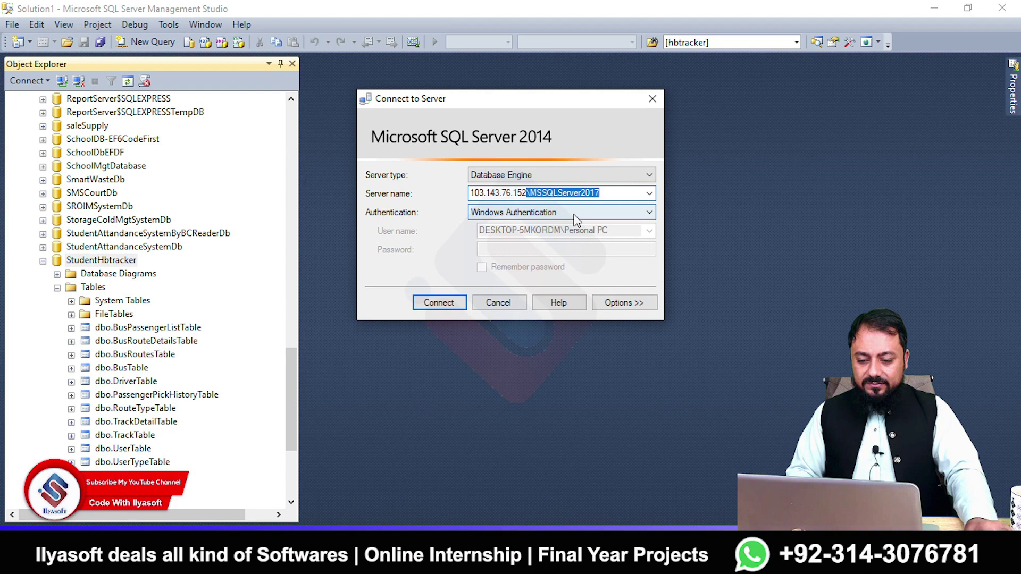
pyautogui.click(519, 212)
pyautogui.click(512, 236)
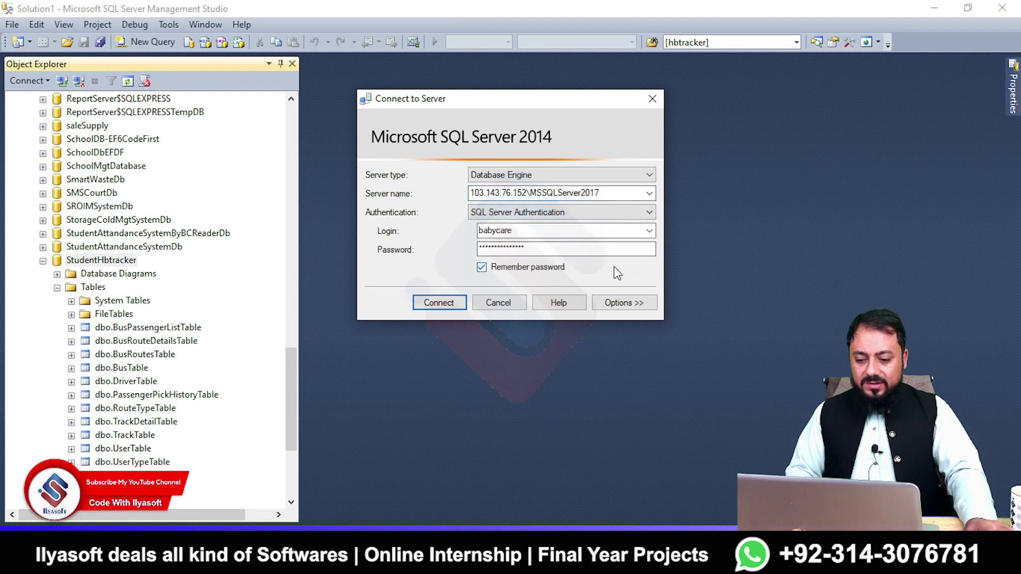
# Copy the database user name from the notes into the Login field.
pyautogui.hotkey('alt', 'Tab')
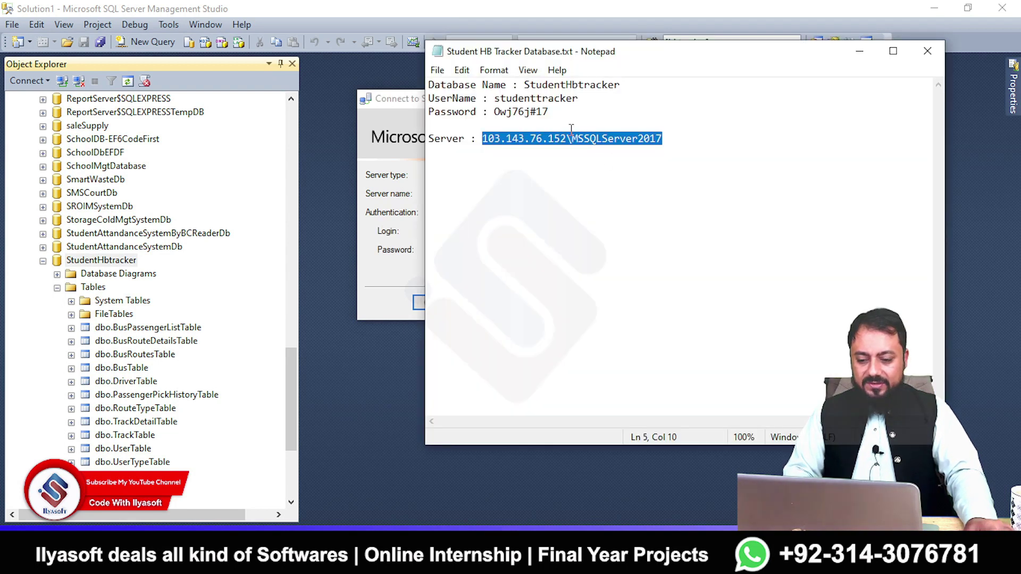
pyautogui.moveTo(578, 98); pyautogui.dragTo(499, 98)
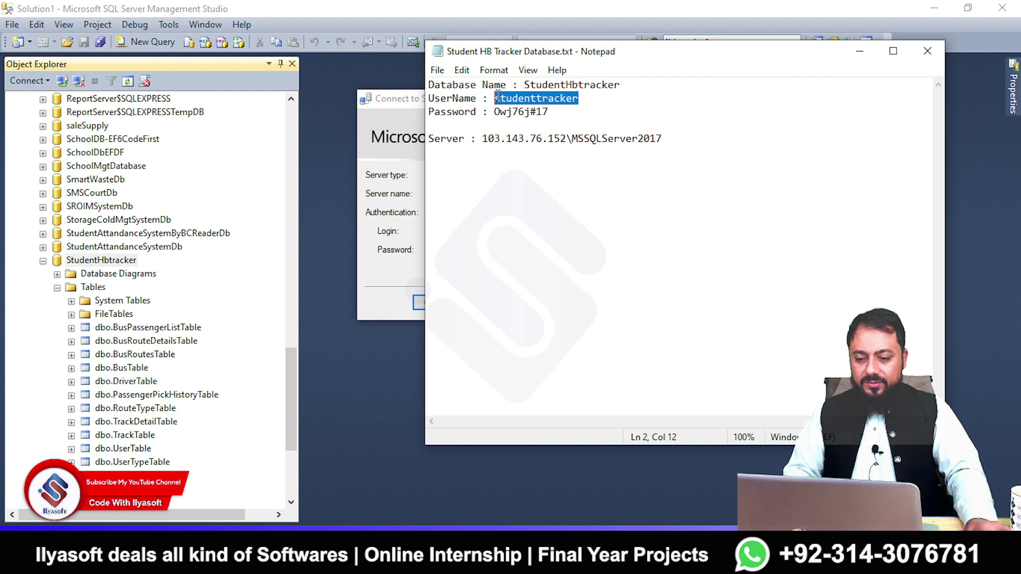
pyautogui.hotkey('ctrl', 'c')
pyautogui.hotkey('alt', 'Tab')
pyautogui.press('Tab')
pyautogui.hotkey('ctrl', 'v')
# Paste the database password from the notes, tick Remember password, and connect.
pyautogui.hotkey('alt', 'Tab')
pyautogui.moveTo(561, 111); pyautogui.dragTo(500, 121)
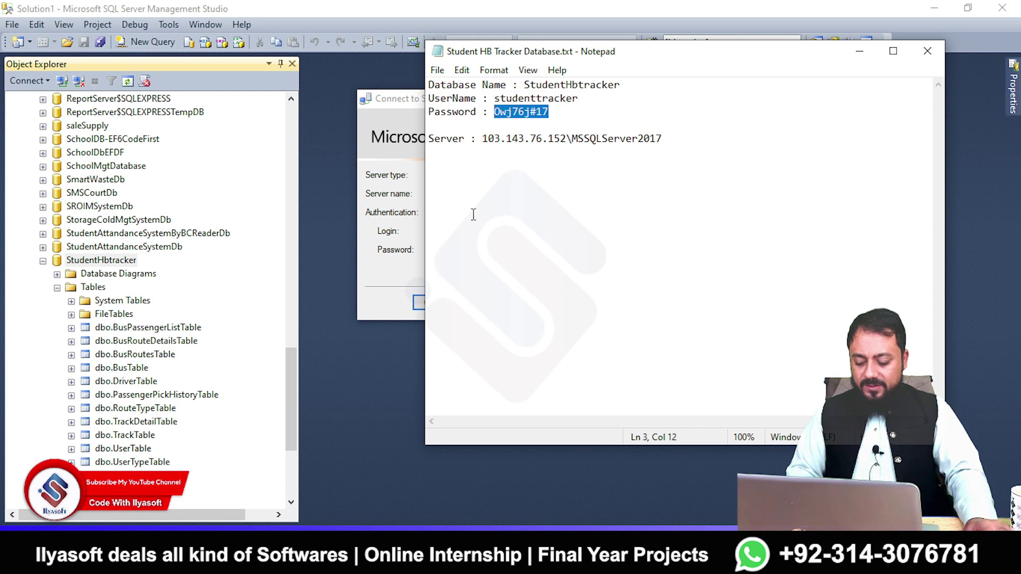
pyautogui.click(401, 138)
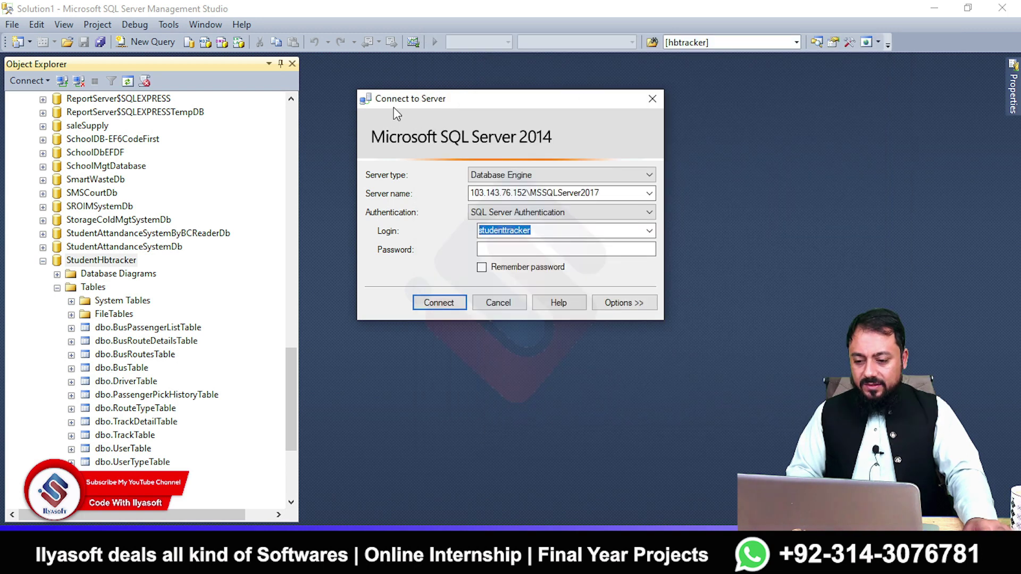
pyautogui.click(526, 249)
pyautogui.hotkey('ctrl', 'v')
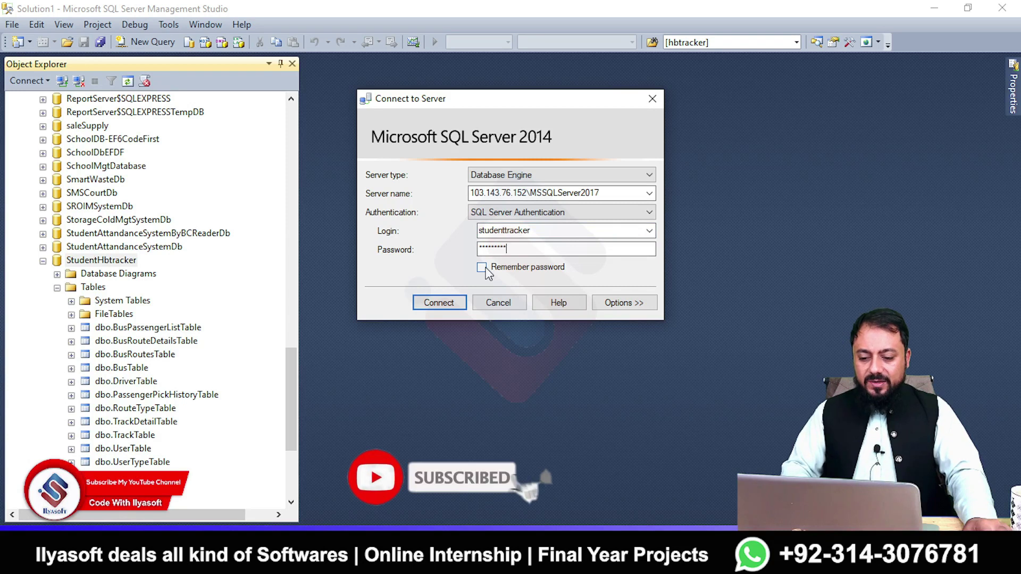
pyautogui.click(482, 267)
pyautogui.click(447, 300)
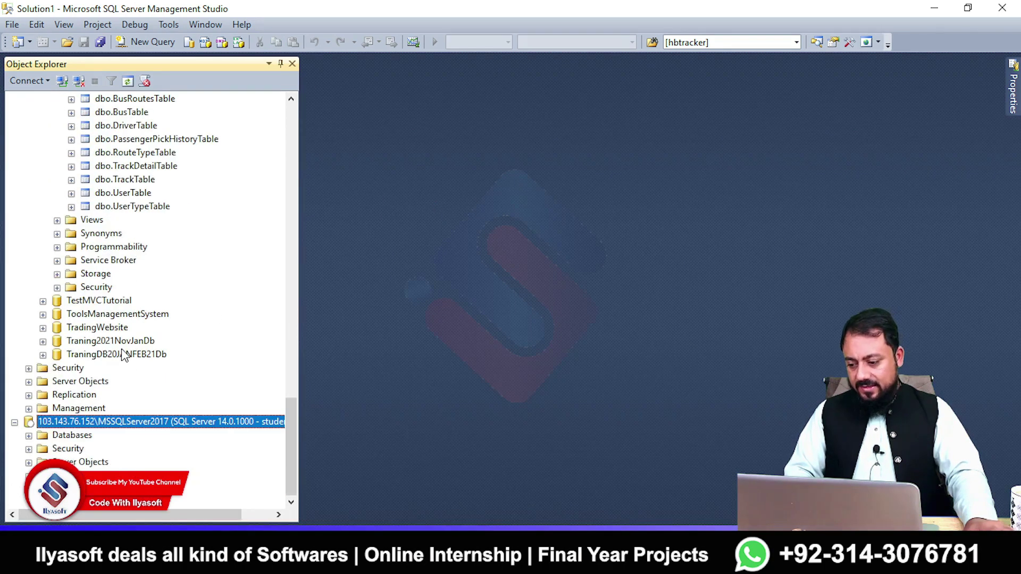
pyautogui.click(72, 434)
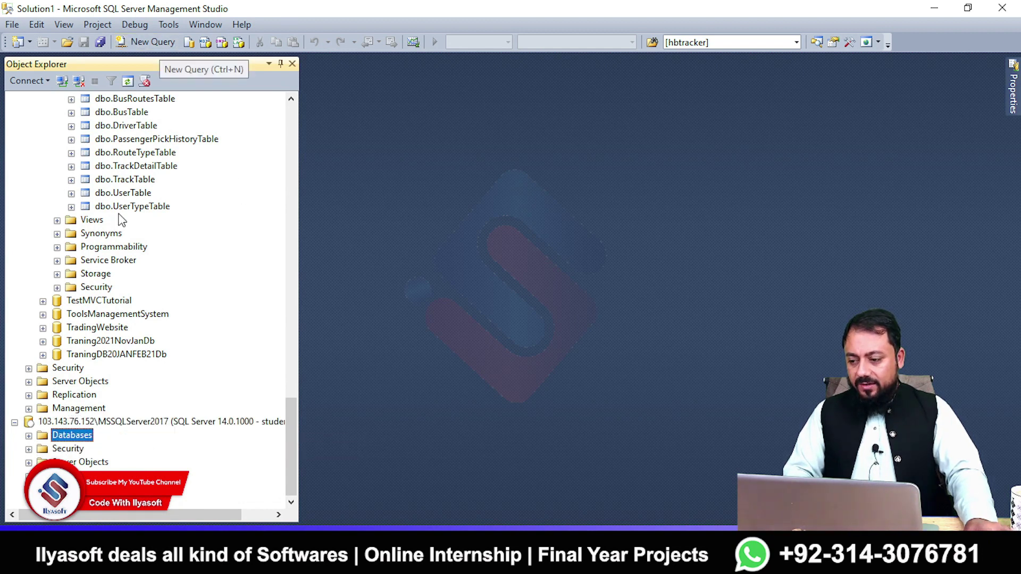
pyautogui.click(152, 40)
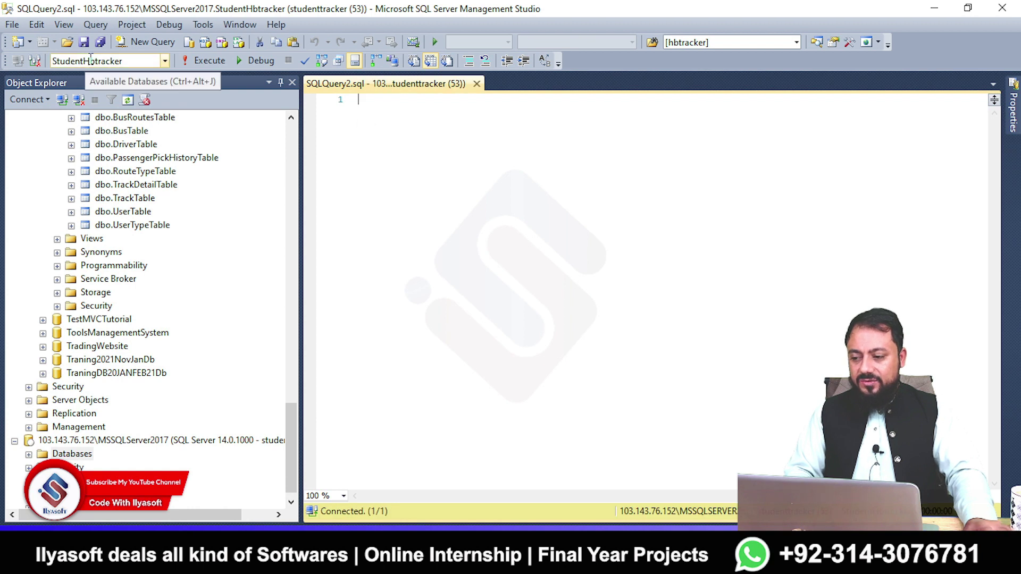
pyautogui.click(72, 453)
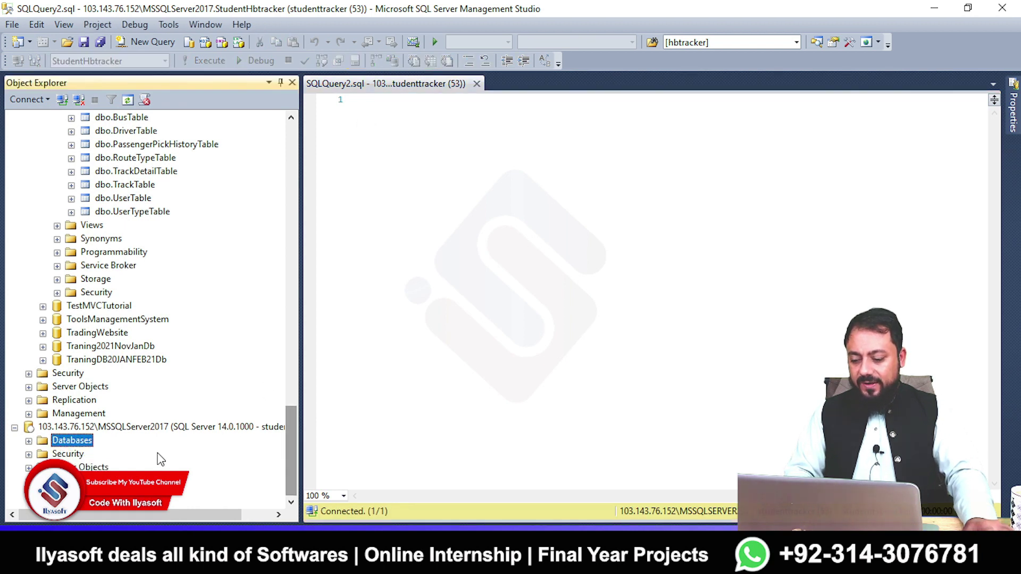
pyautogui.click(29, 441)
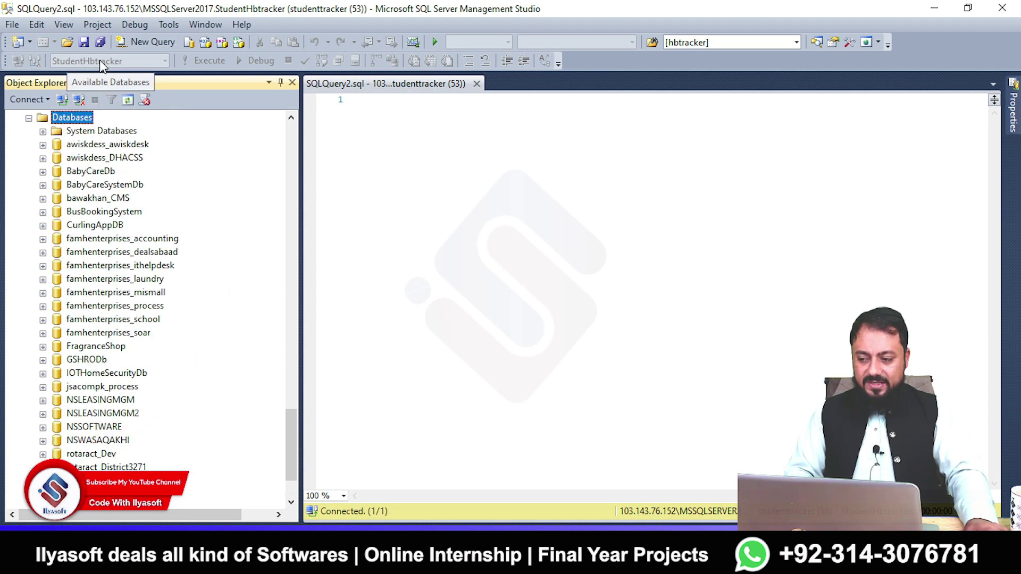
pyautogui.scroll(-2, 170, 362)
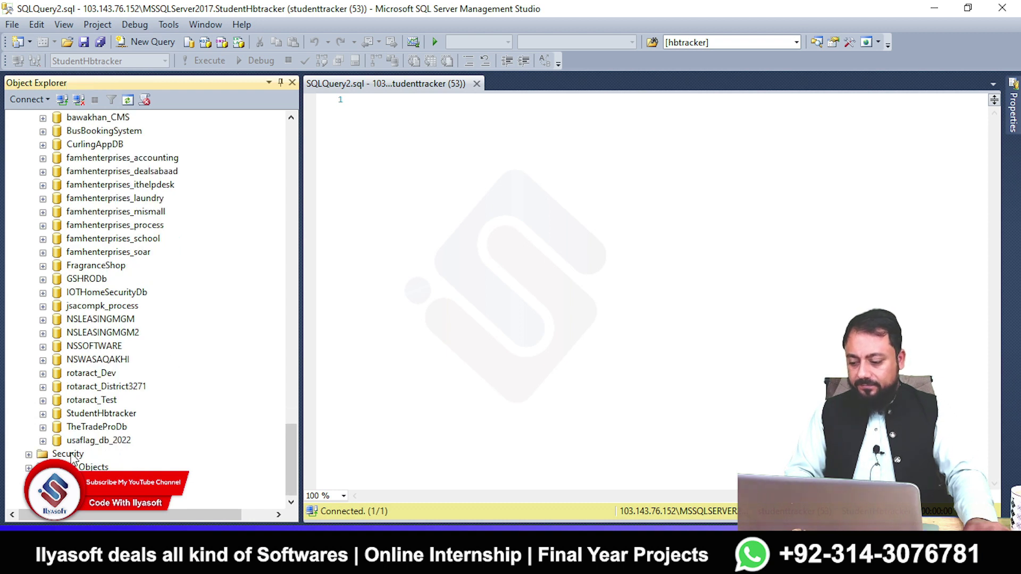
pyautogui.scroll(4, 154, 425)
pyautogui.scroll(1, 160, 391)
pyautogui.scroll(9, 160, 391)
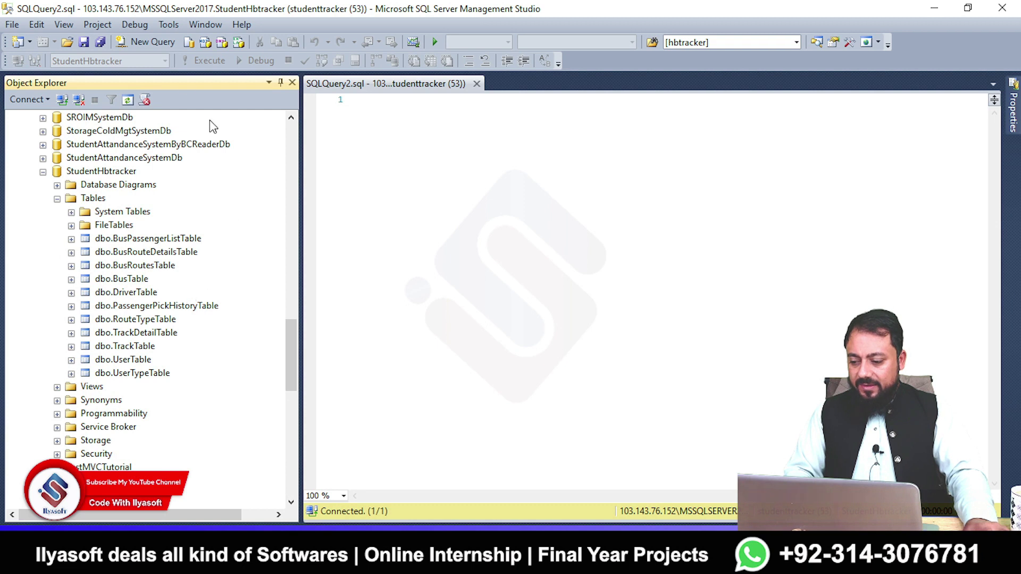
pyautogui.scroll(-8, 177, 335)
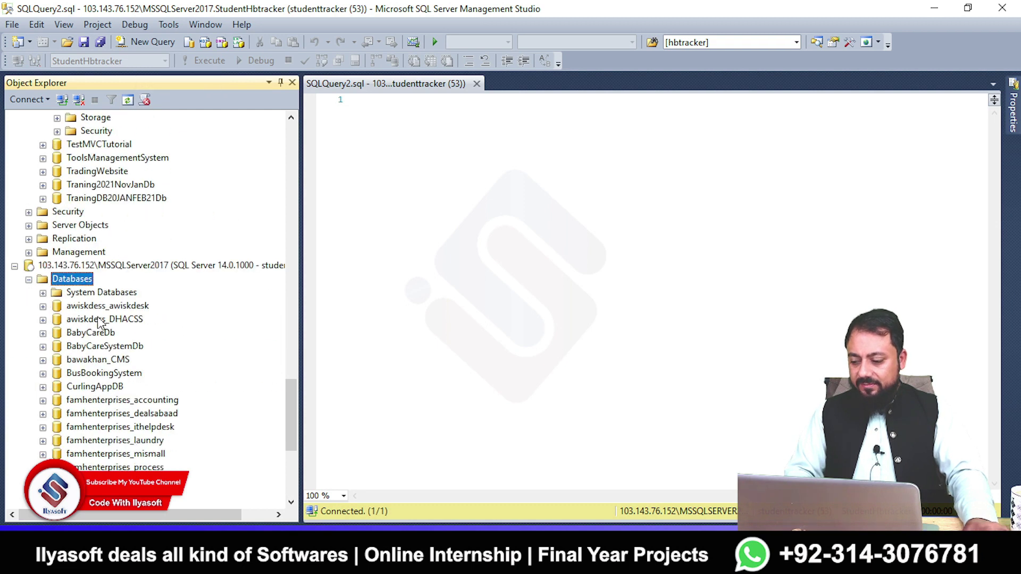
pyautogui.scroll(13, 187, 213)
pyautogui.scroll(6, 187, 213)
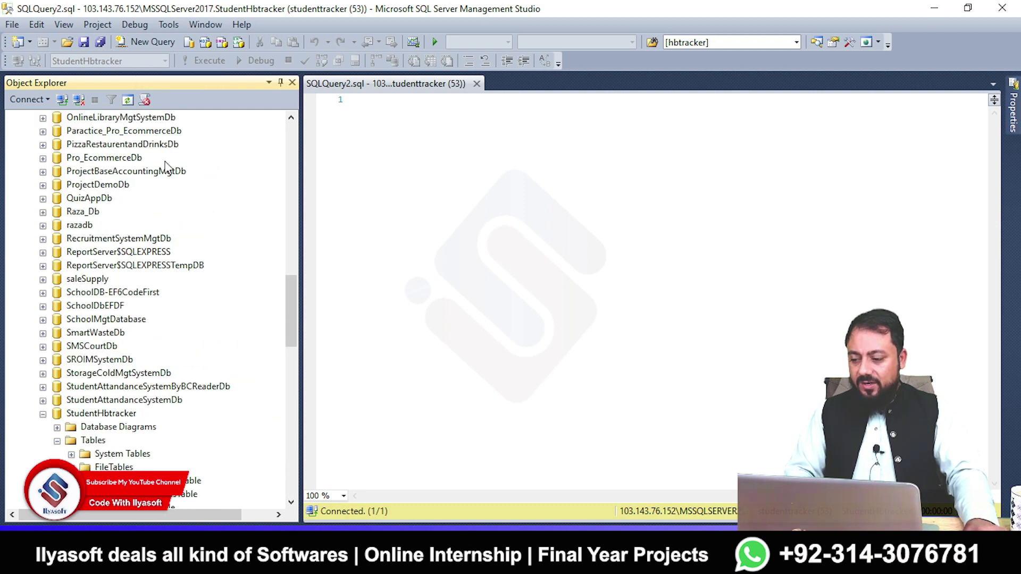
pyautogui.scroll(-5, 144, 190)
pyautogui.scroll(-15, 144, 190)
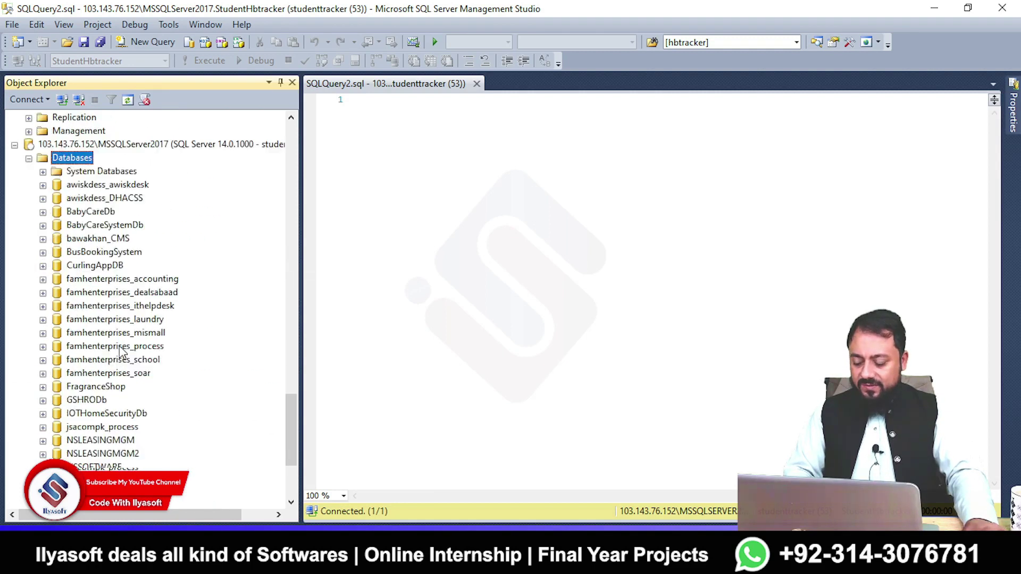
pyautogui.scroll(10, 122, 351)
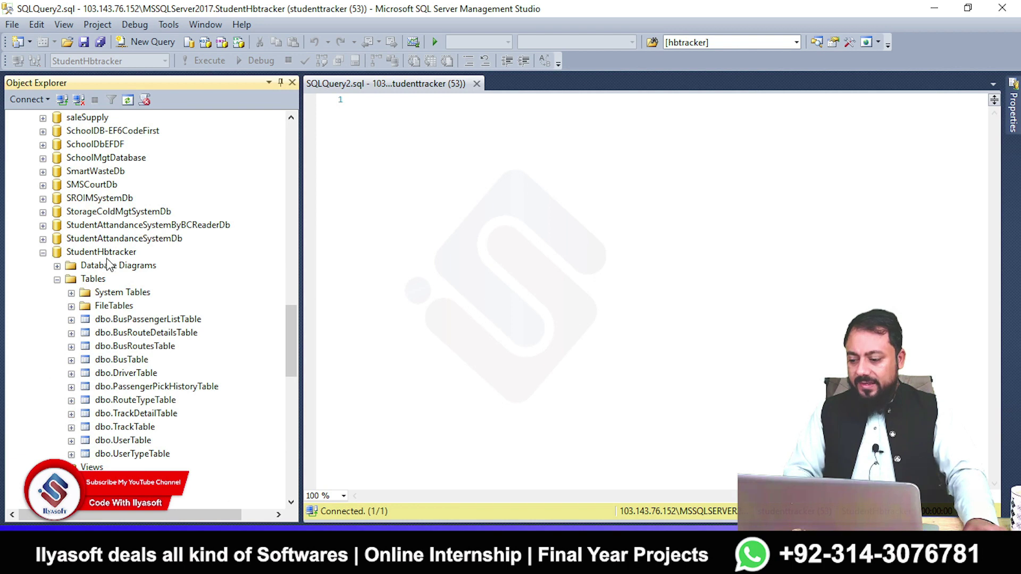
pyautogui.rightClick(106, 255)
# Launch Generate Scripts for StudentHbtracker, choose the entire database, and continue.
pyautogui.moveTo(178, 321)
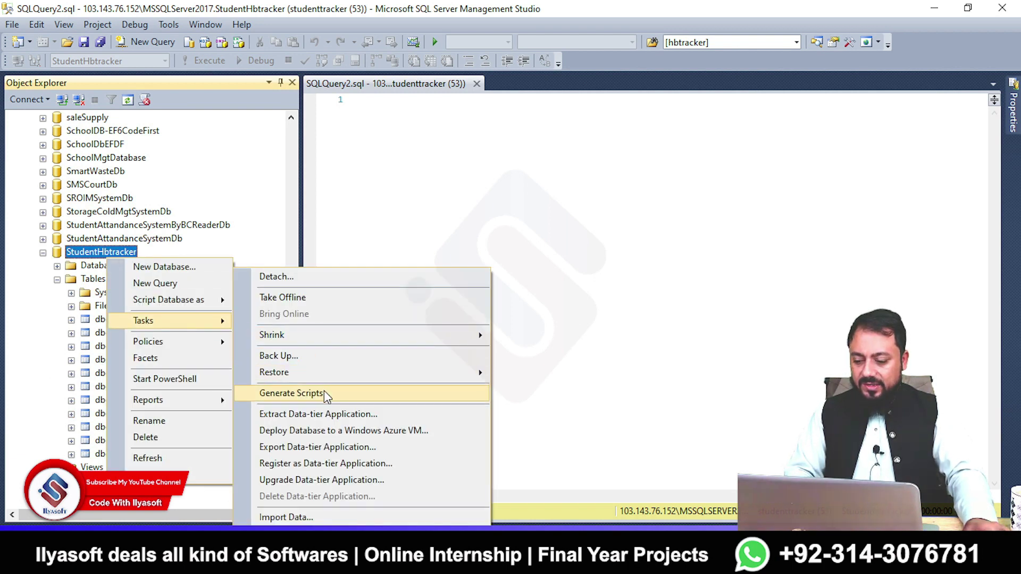
pyautogui.click(291, 393)
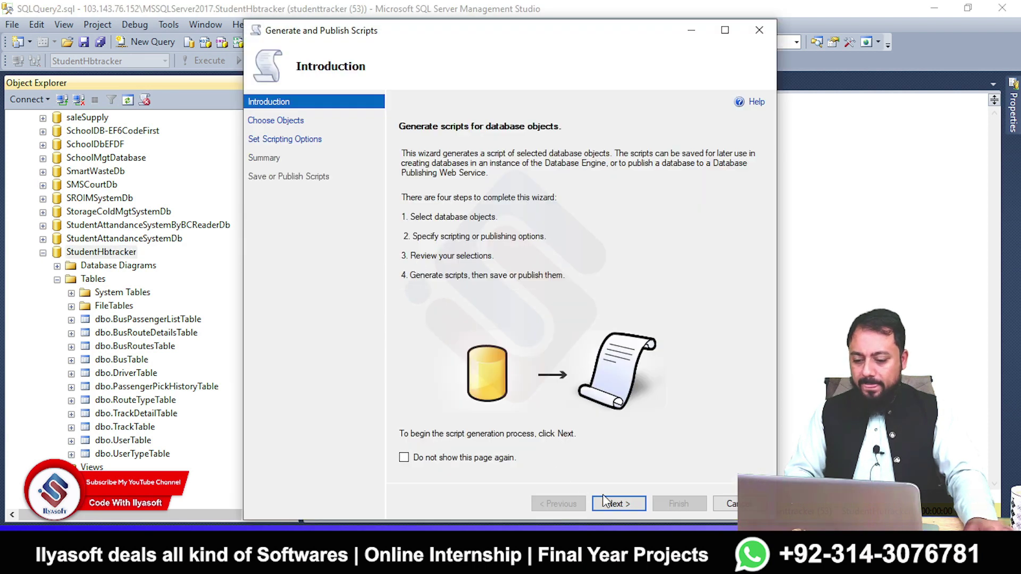
pyautogui.click(613, 502)
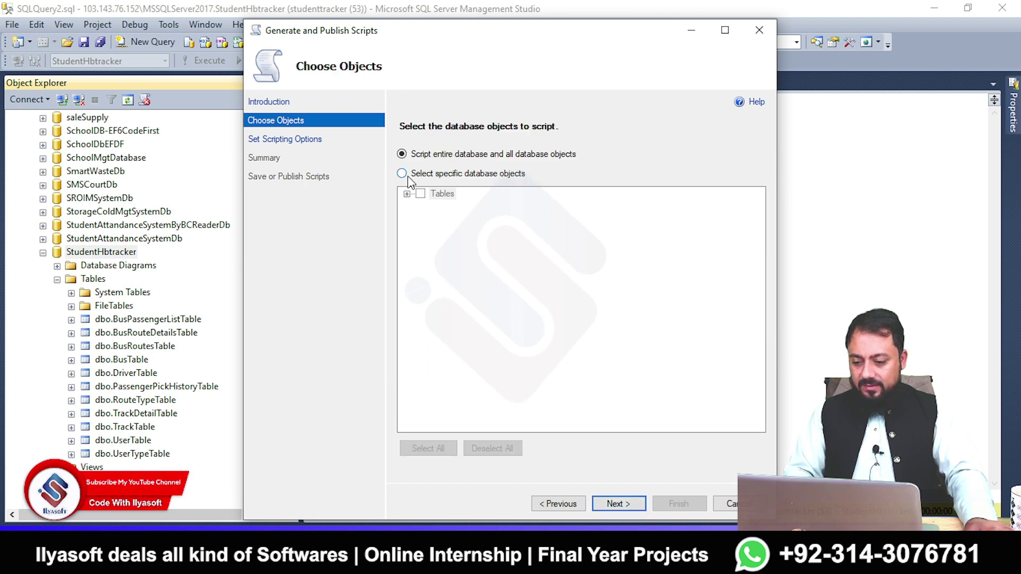
pyautogui.click(402, 173)
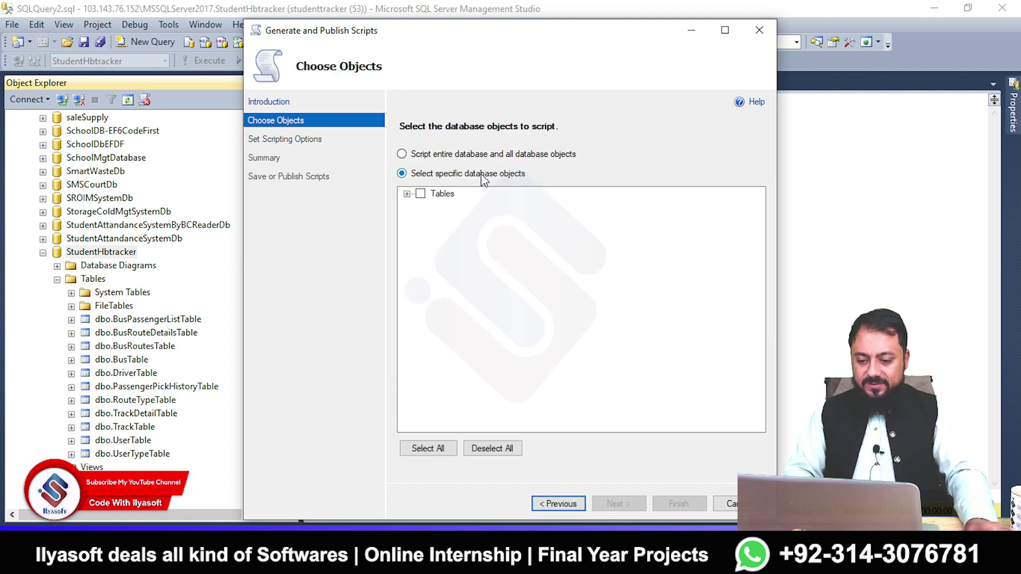
pyautogui.click(402, 154)
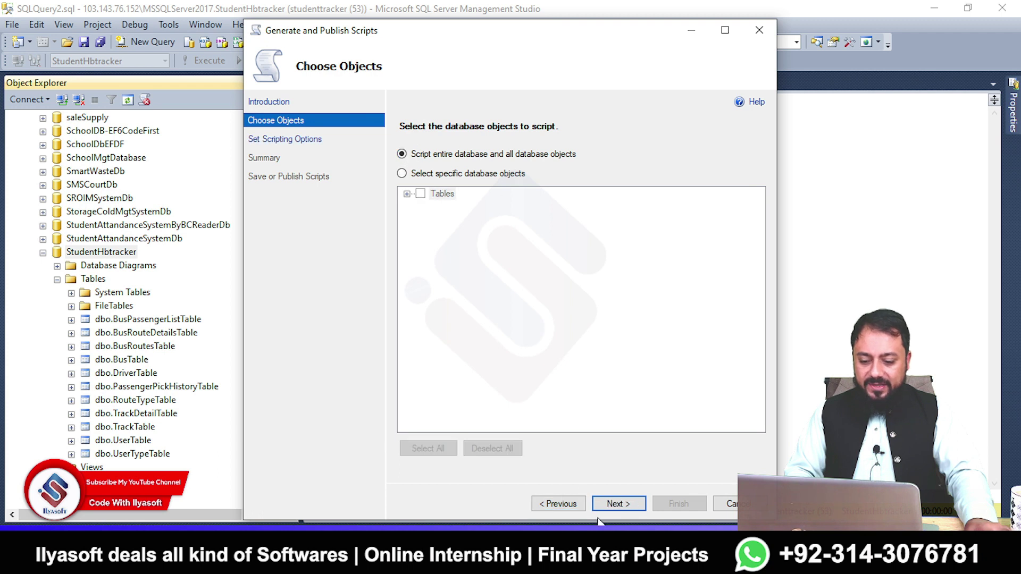
pyautogui.click(619, 504)
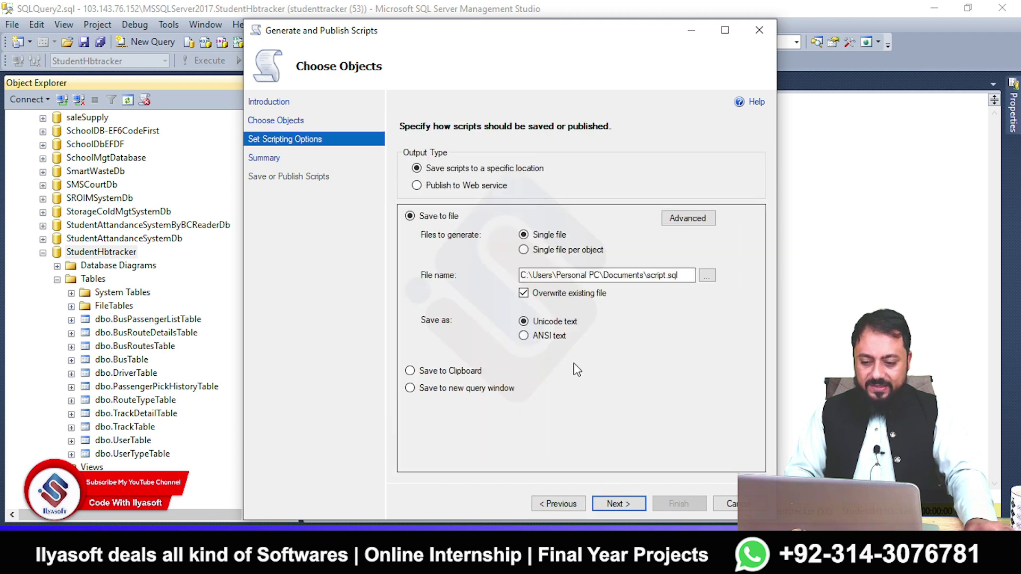
# Go back and review the Tables list under specific objects, then keep the entire database.
pyautogui.click(563, 505)
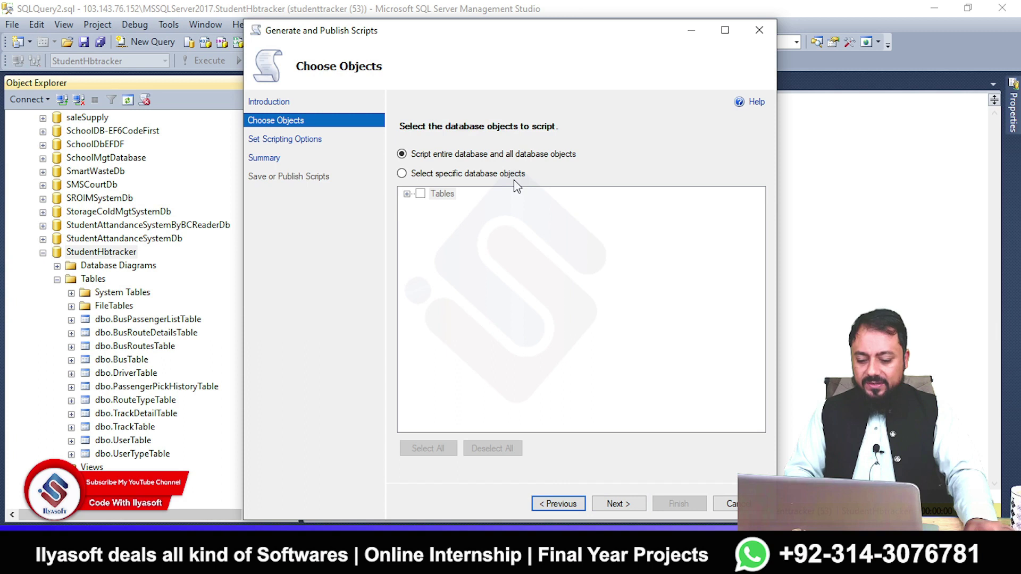
pyautogui.click(402, 174)
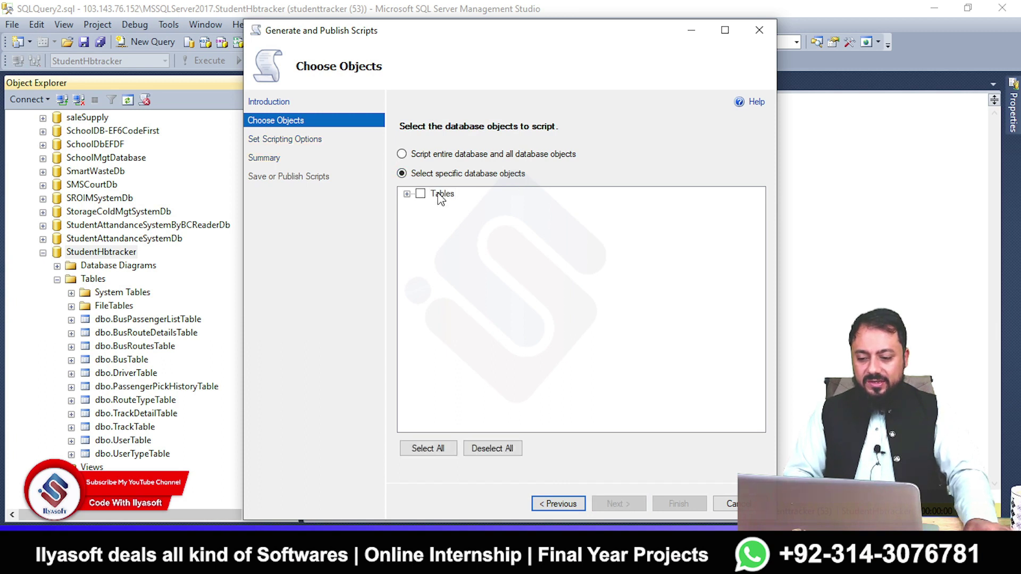
pyautogui.click(407, 194)
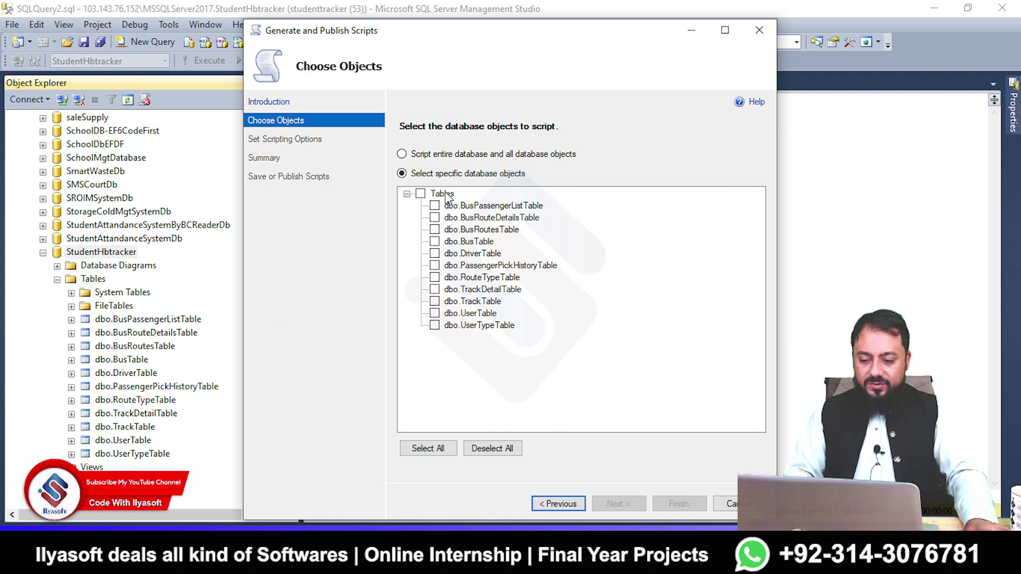
pyautogui.click(407, 194)
pyautogui.click(402, 155)
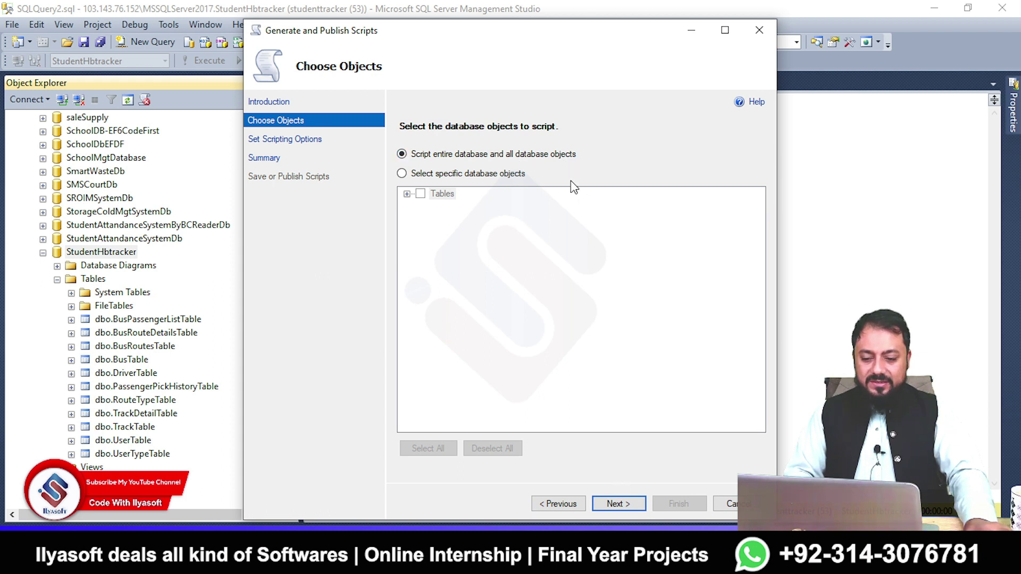
pyautogui.click(618, 503)
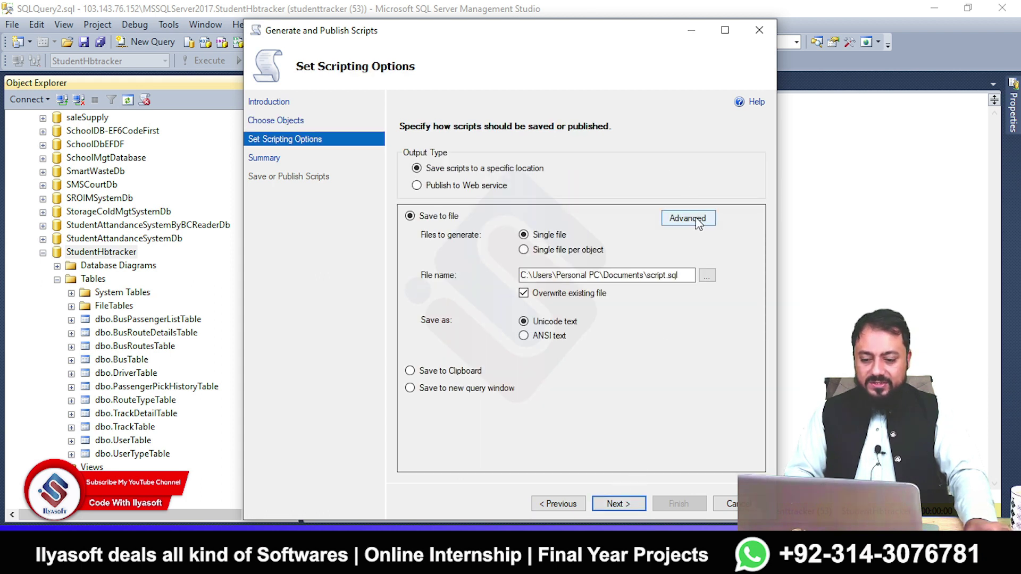
# Output to a new query window with Types of data to script set to Schema and data, then generate.
pyautogui.click(420, 371)
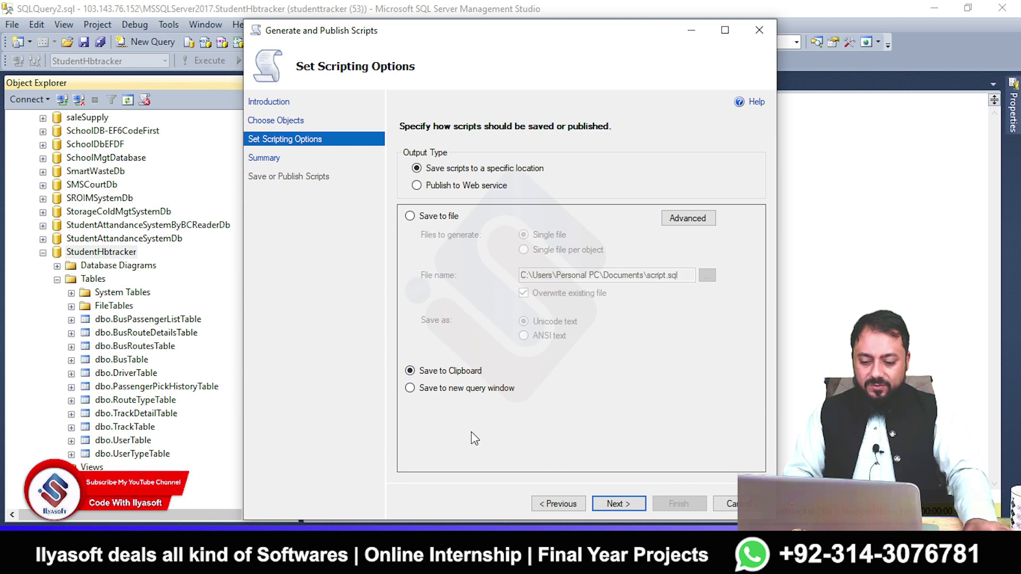
pyautogui.click(413, 388)
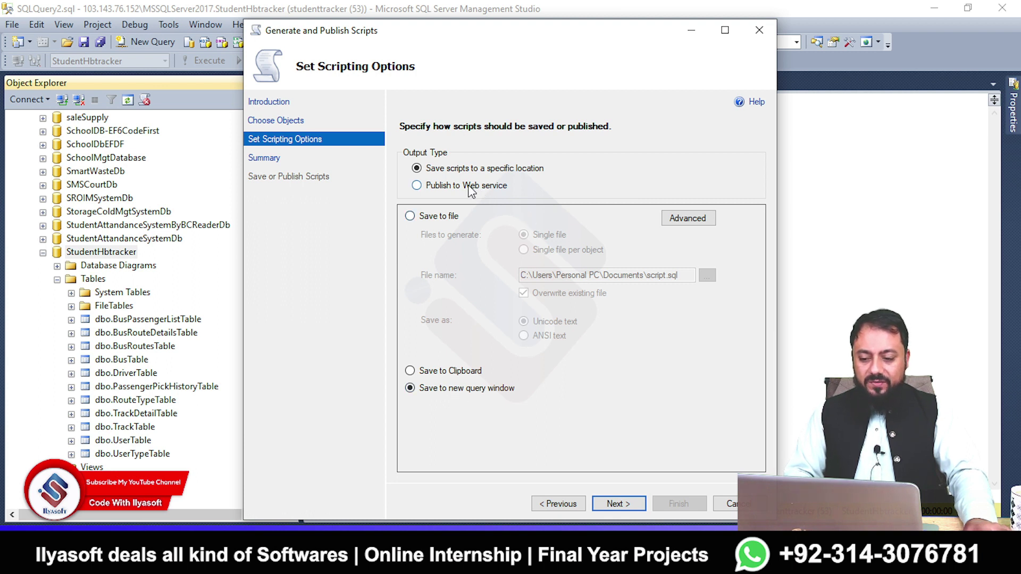
pyautogui.click(705, 220)
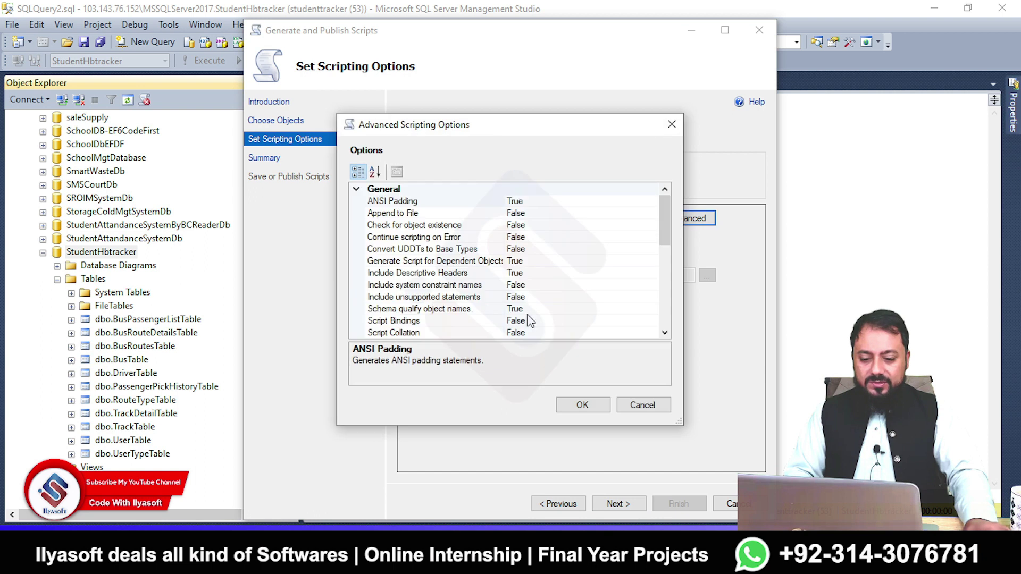
pyautogui.scroll(-2, 505, 270)
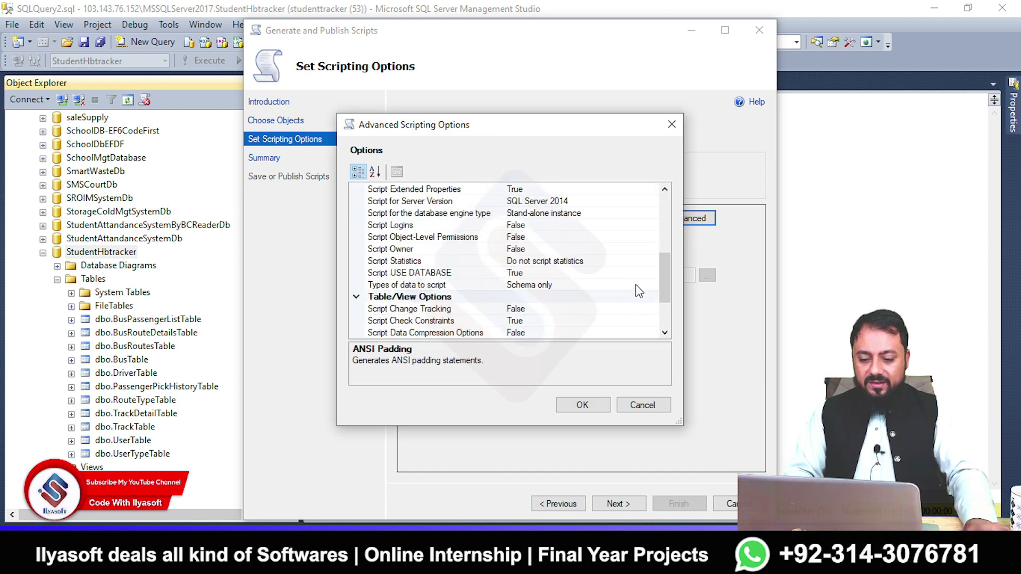
pyautogui.click(659, 285)
pyautogui.click(651, 285)
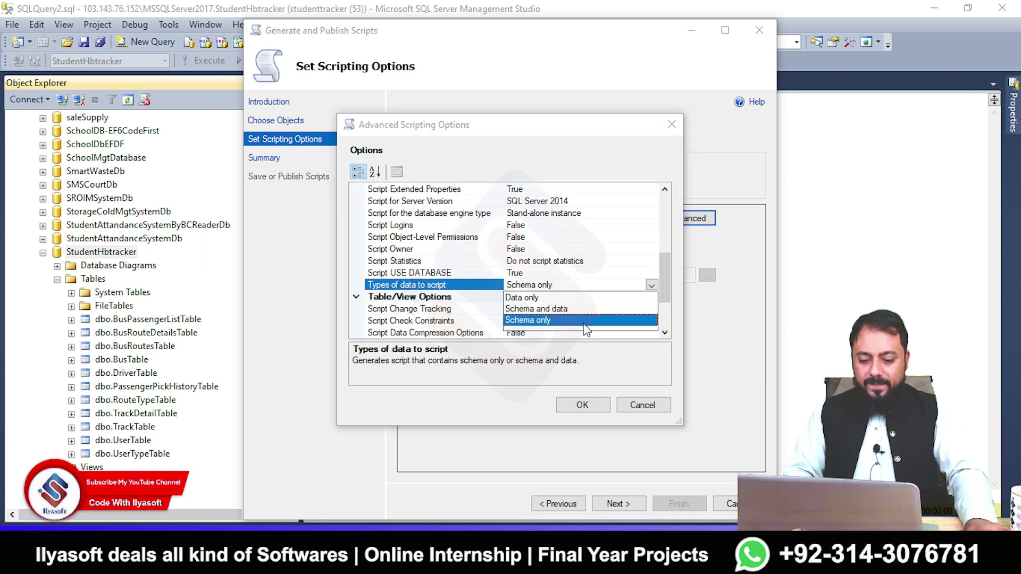
pyautogui.click(562, 309)
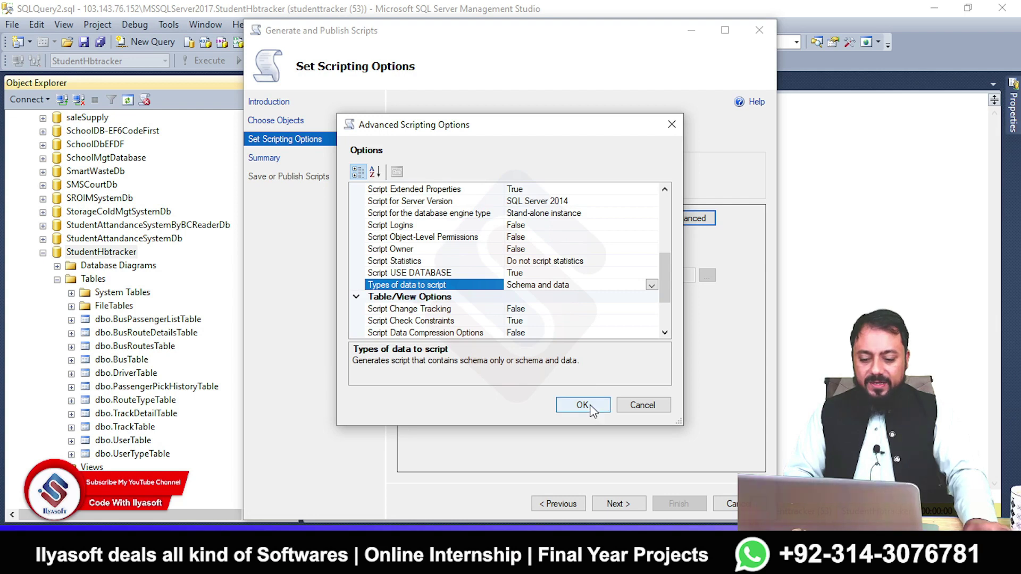
pyautogui.click(590, 410)
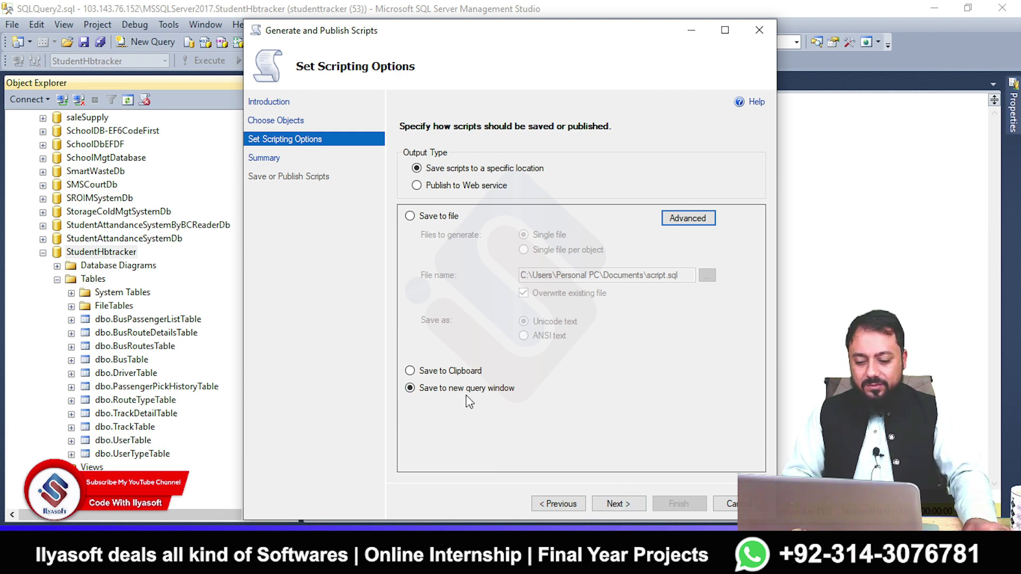
pyautogui.click(617, 504)
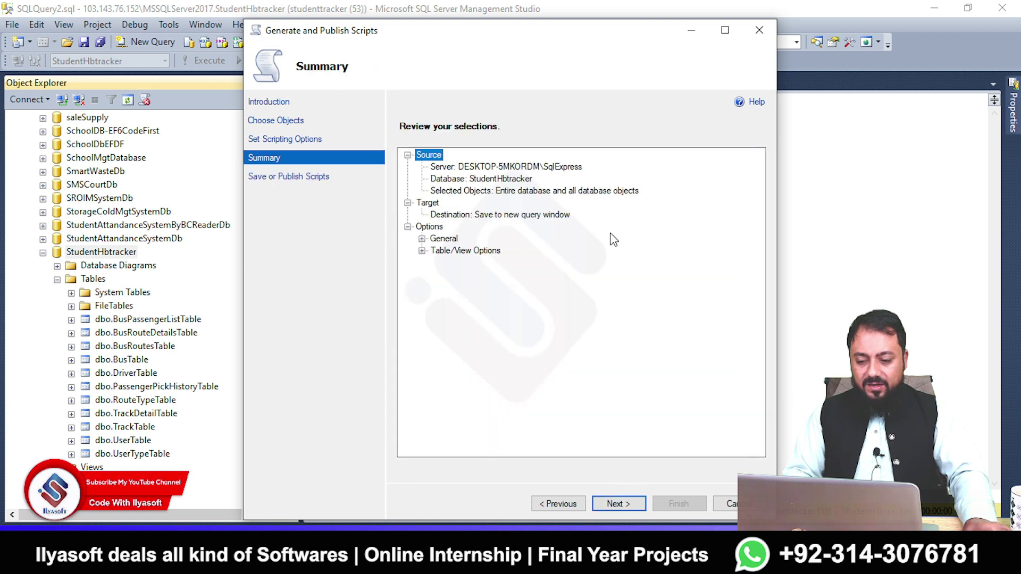
pyautogui.click(616, 504)
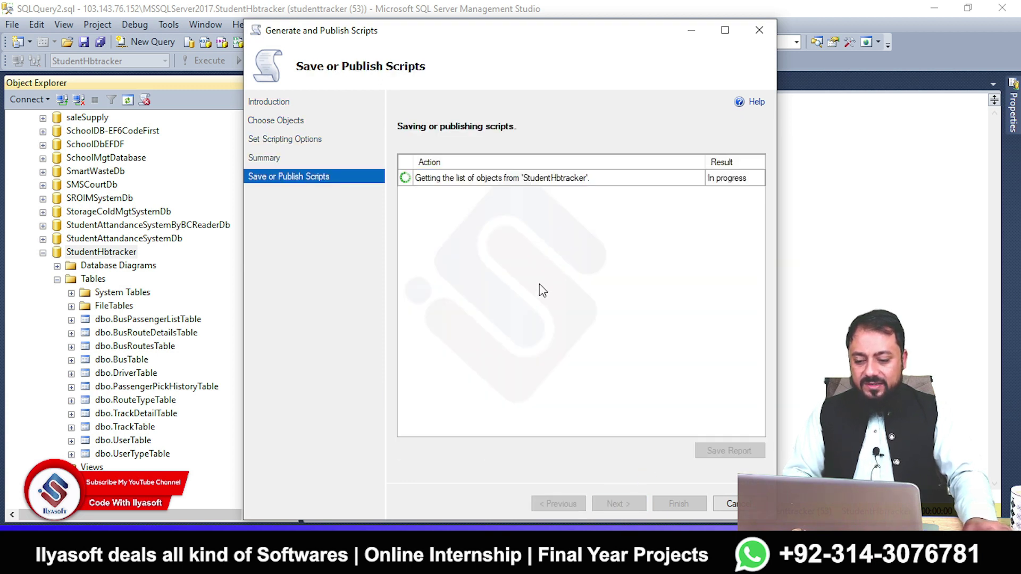
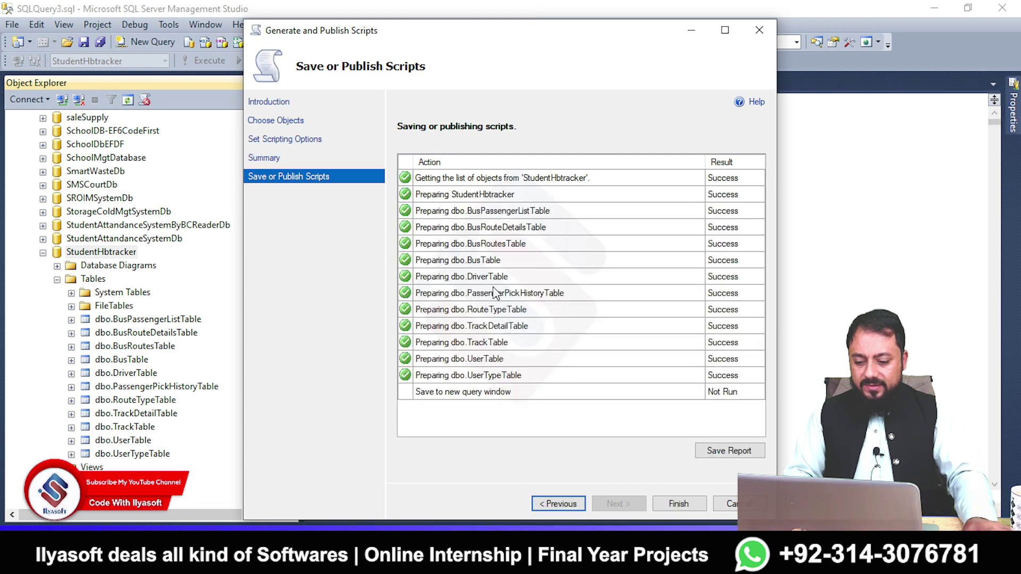
# Finish the Generate and Publish Scripts wizard so the StudentHbtracker script opens in a new query window.
pyautogui.click(677, 504)
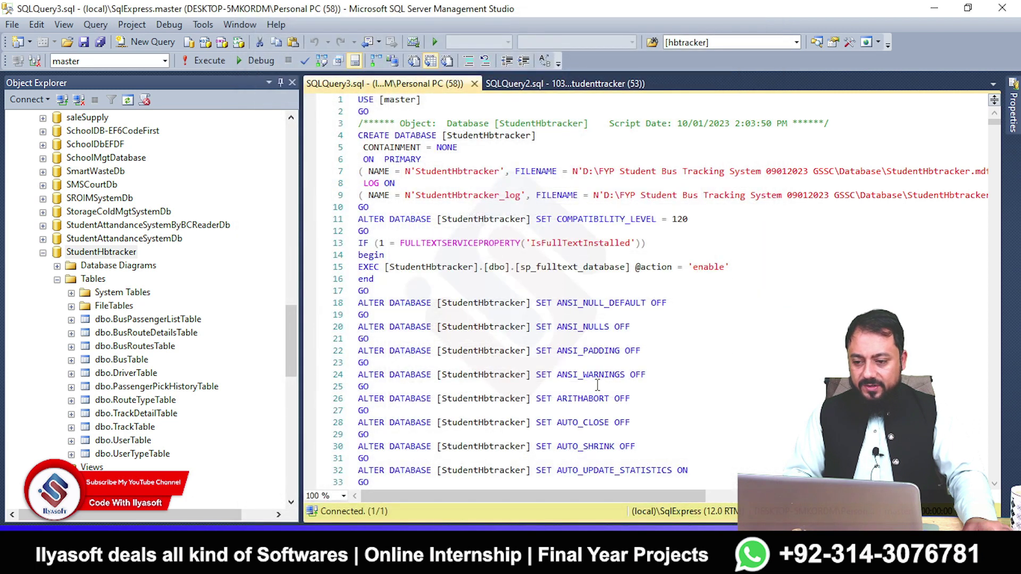
# Copy the whole 2,059-line StudentHbtracker script and switch to the SQLQuery2 query on the remote server.
pyautogui.hotkey('ctrl', 'a')
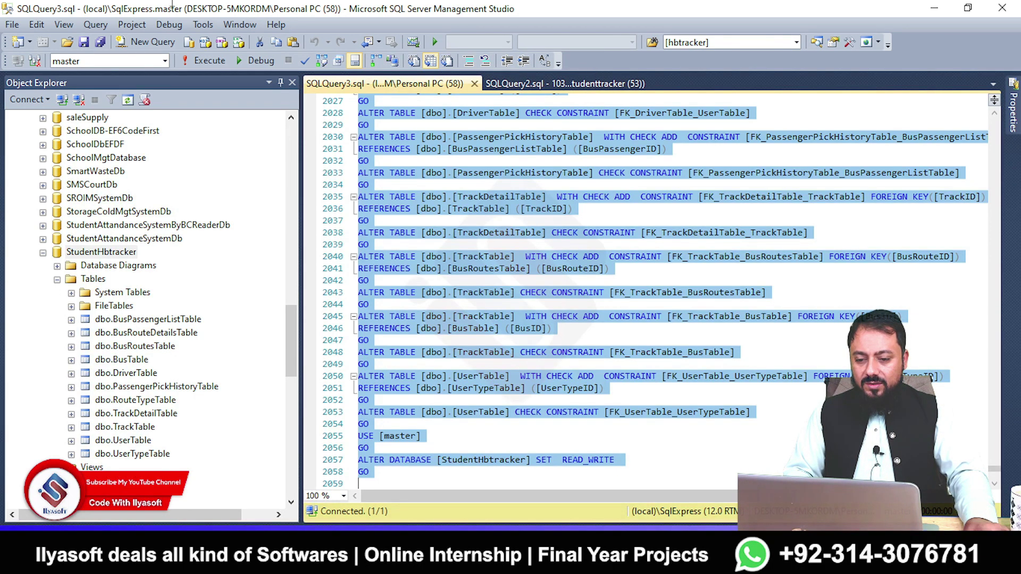
pyautogui.click(542, 82)
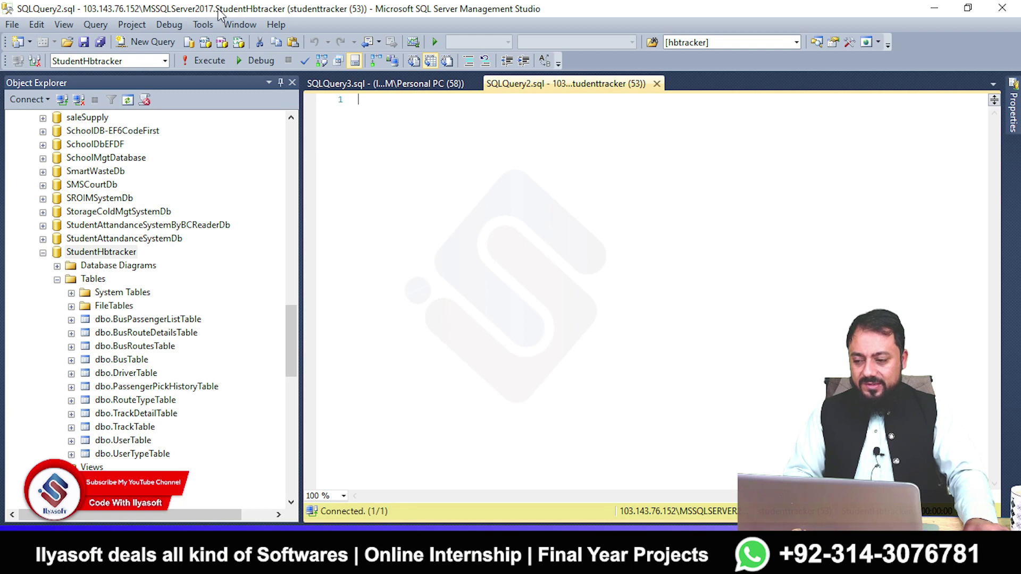
# Paste the script into the remote query and delete its trailing USE [master] statements.
pyautogui.hotkey('ctrl', 'v')
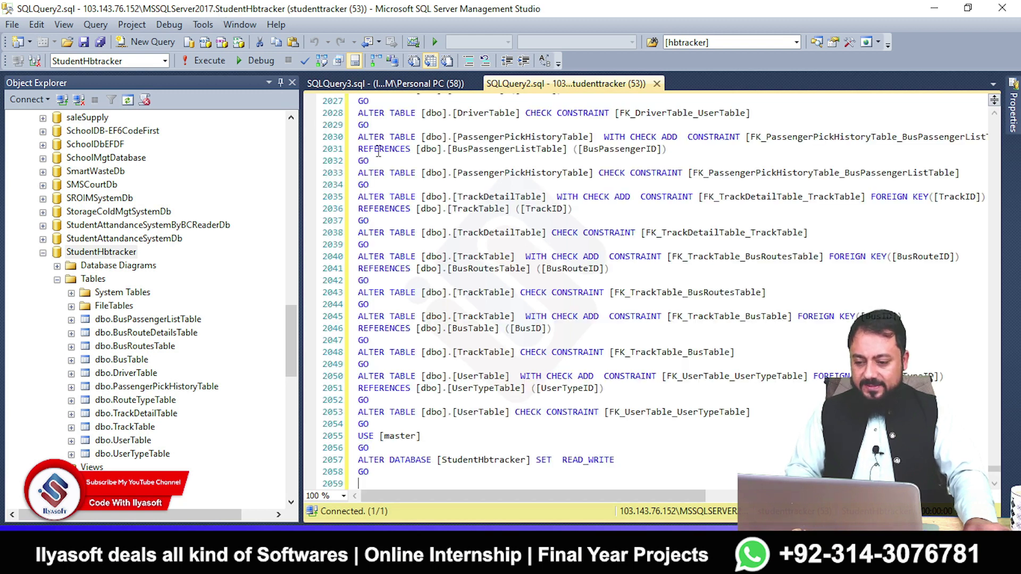
pyautogui.moveTo(379, 485); pyautogui.dragTo(357, 434)
pyautogui.press('Delete')
# Delete the database-creation statements at the top of the script, lines 1–75.
pyautogui.scroll(14, 403, 421)
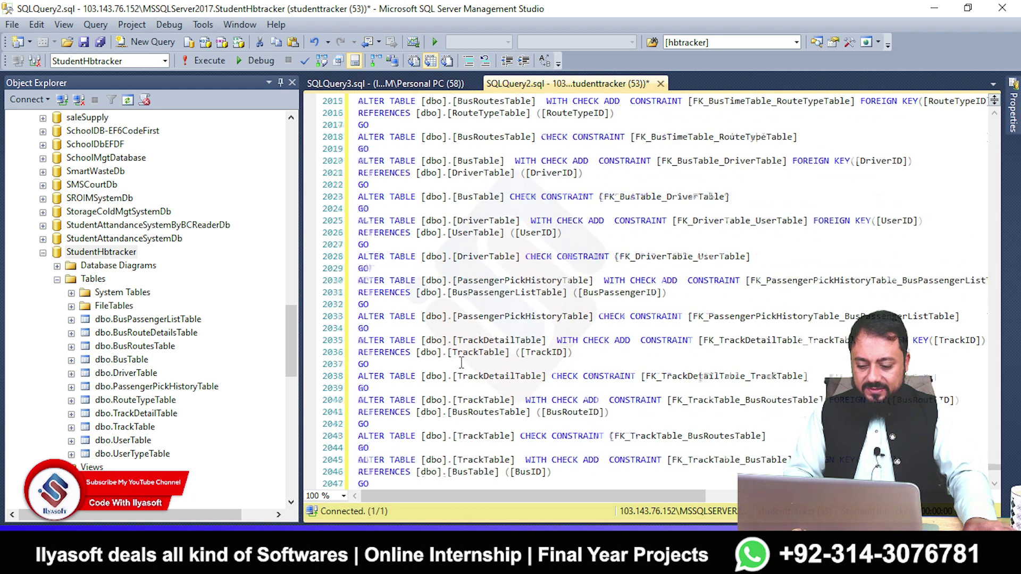
pyautogui.moveTo(995, 461); pyautogui.dragTo(994, 121)
pyautogui.scroll(-5, 546, 256)
pyautogui.scroll(-15, 546, 256)
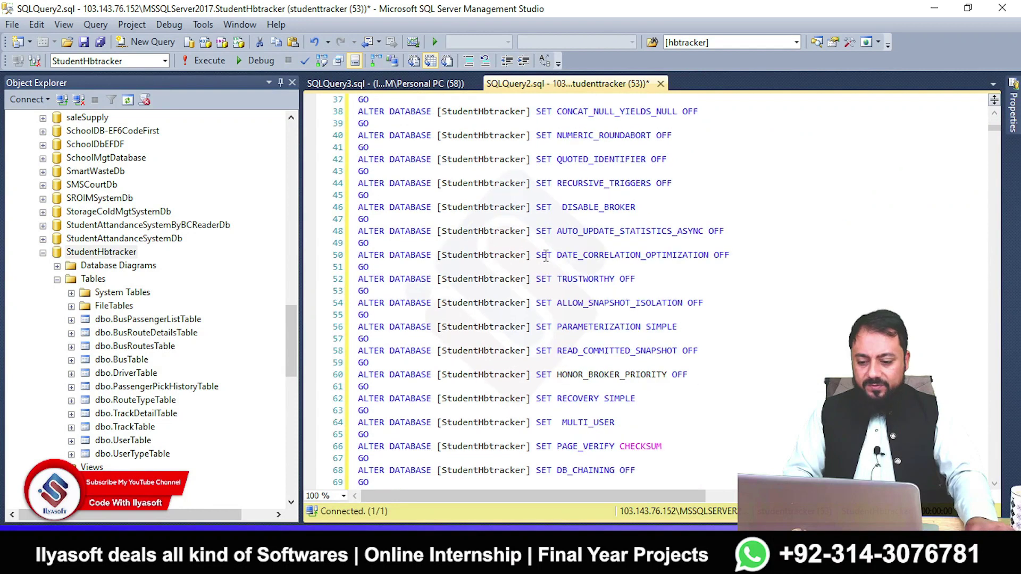
pyautogui.moveTo(378, 267); pyautogui.dragTo(278, 3)
pyautogui.press('Delete')
# Execute the USE [StudentHbtracker] statement alone, then execute the whole script.
pyautogui.moveTo(357, 111); pyautogui.dragTo(369, 123)
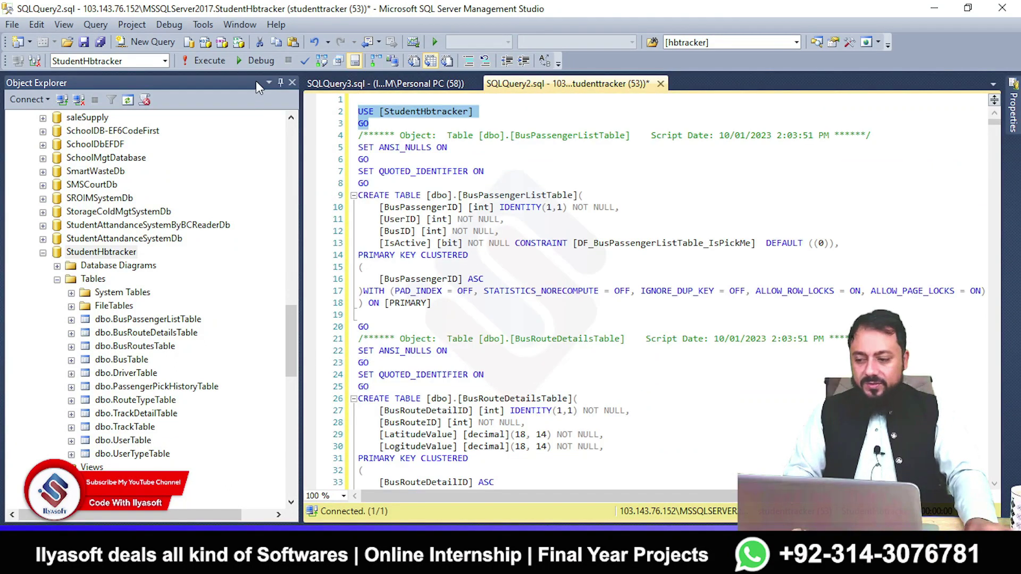
pyautogui.click(209, 61)
pyautogui.press('F5')
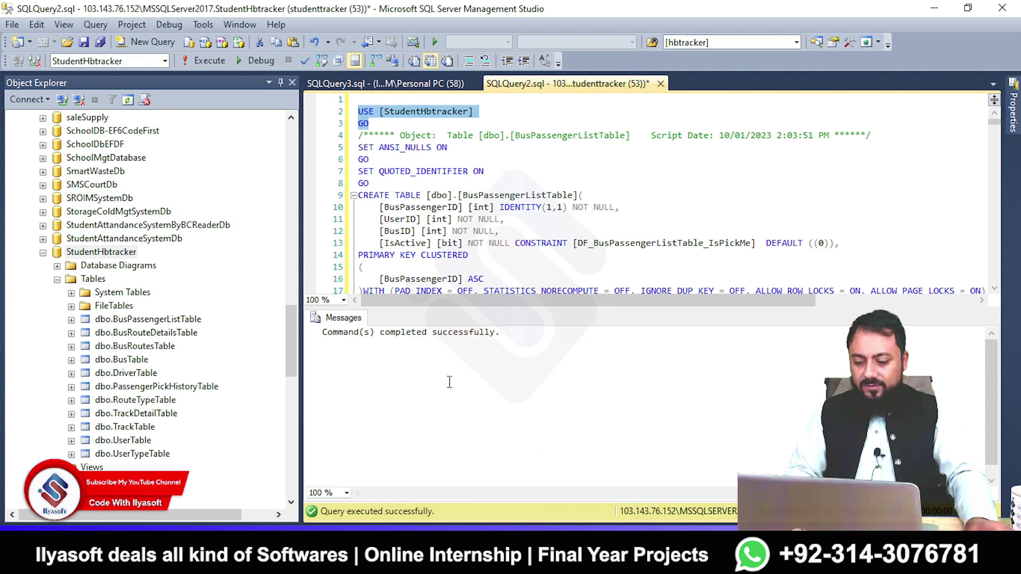
pyautogui.click(474, 159)
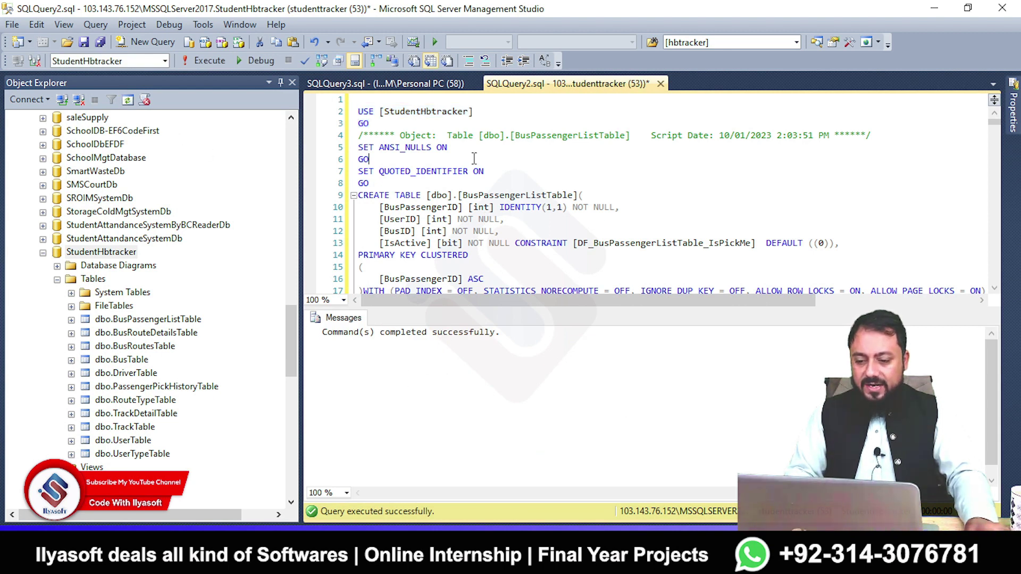
pyautogui.click(204, 61)
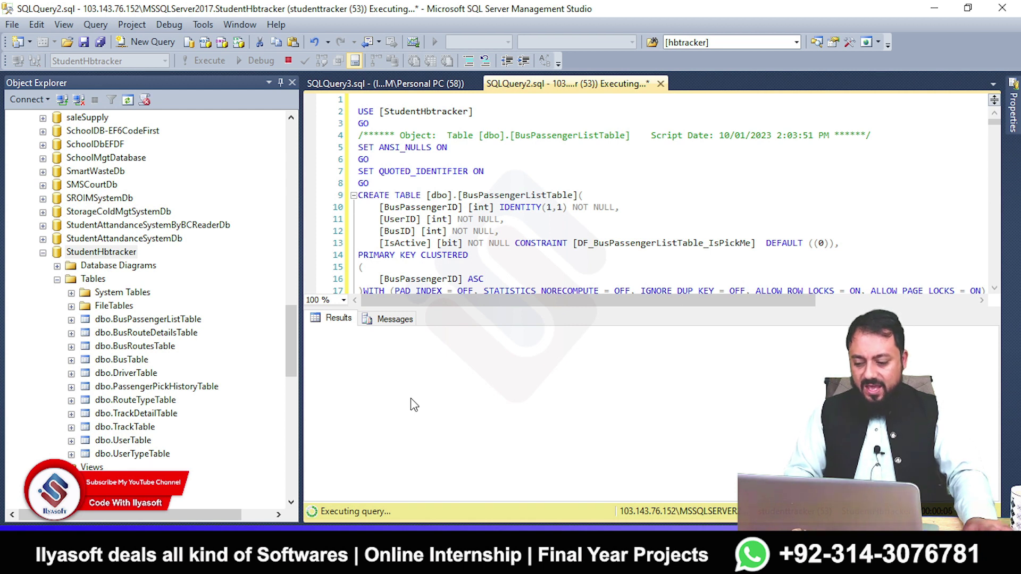
# Review the row-count messages and results until 'Query executed successfully' appears for the remote run.
pyautogui.click(392, 321)
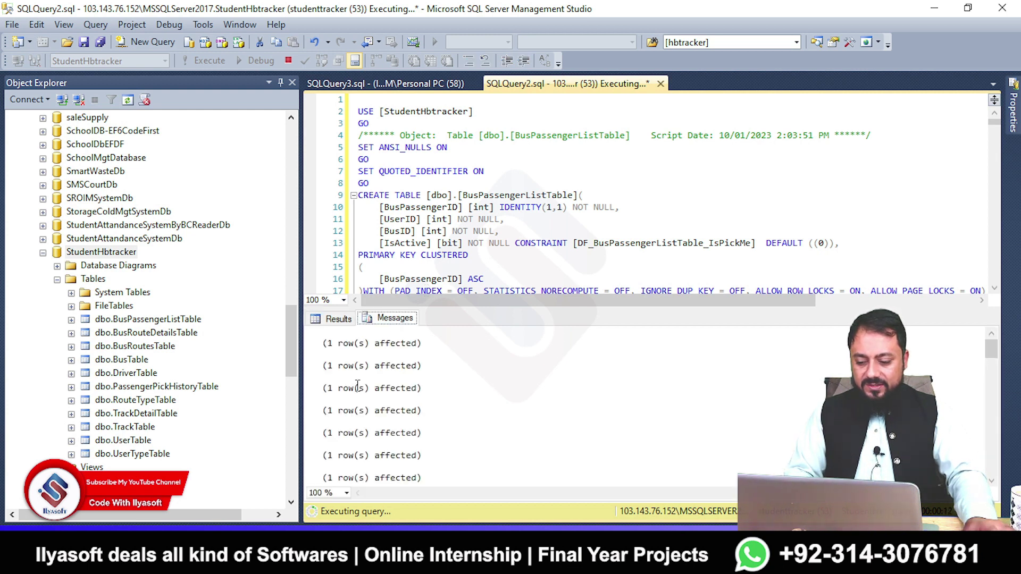
pyautogui.moveTo(989, 349); pyautogui.dragTo(994, 494)
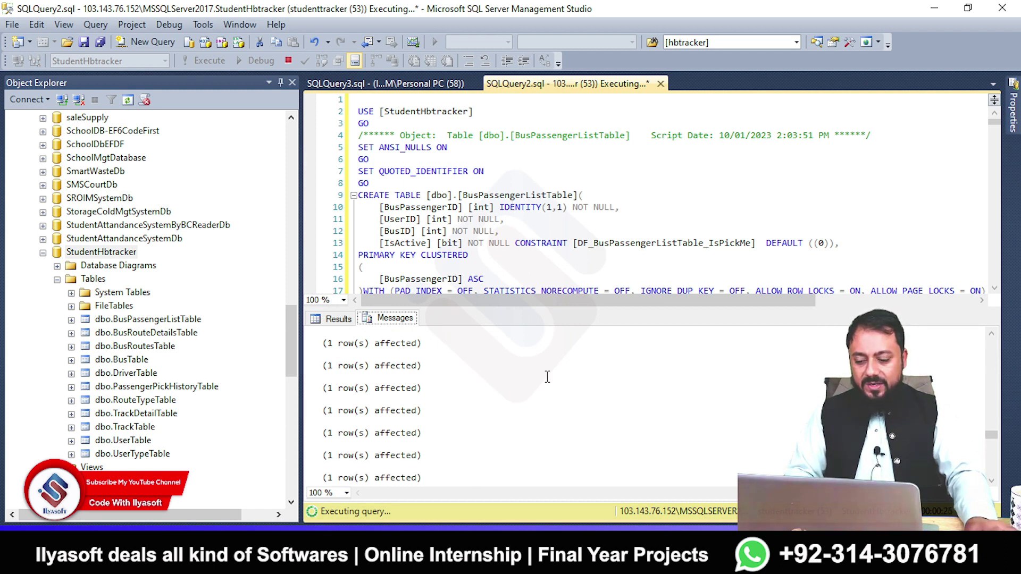
pyautogui.click(335, 318)
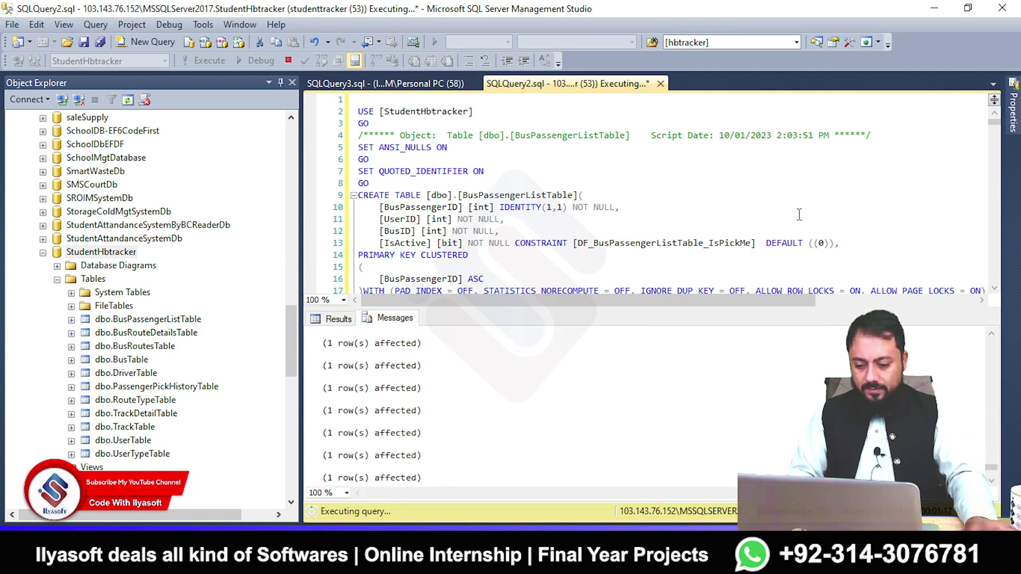
pyautogui.moveTo(998, 134); pyautogui.dragTo(973, 125)
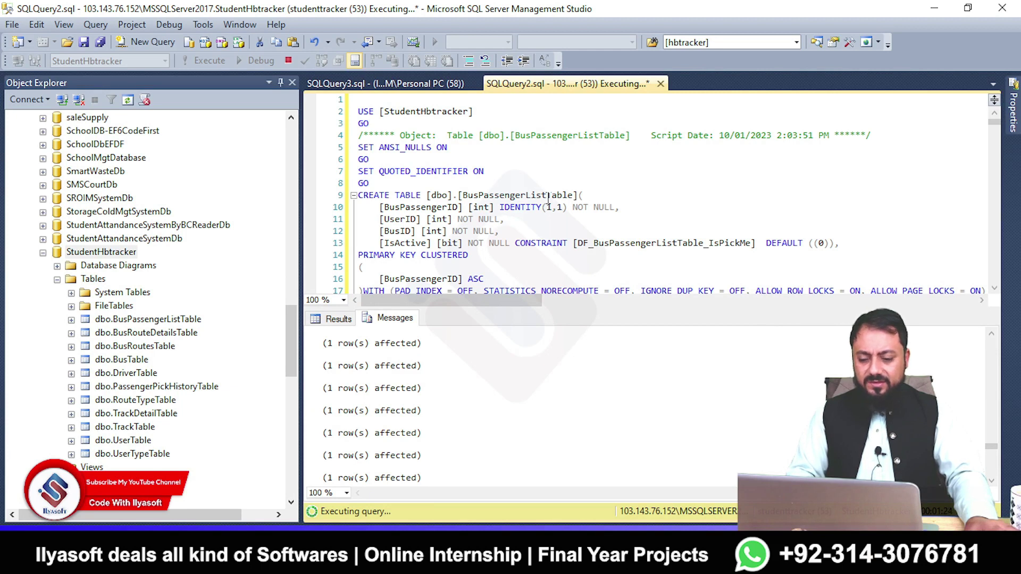
pyautogui.click(505, 219)
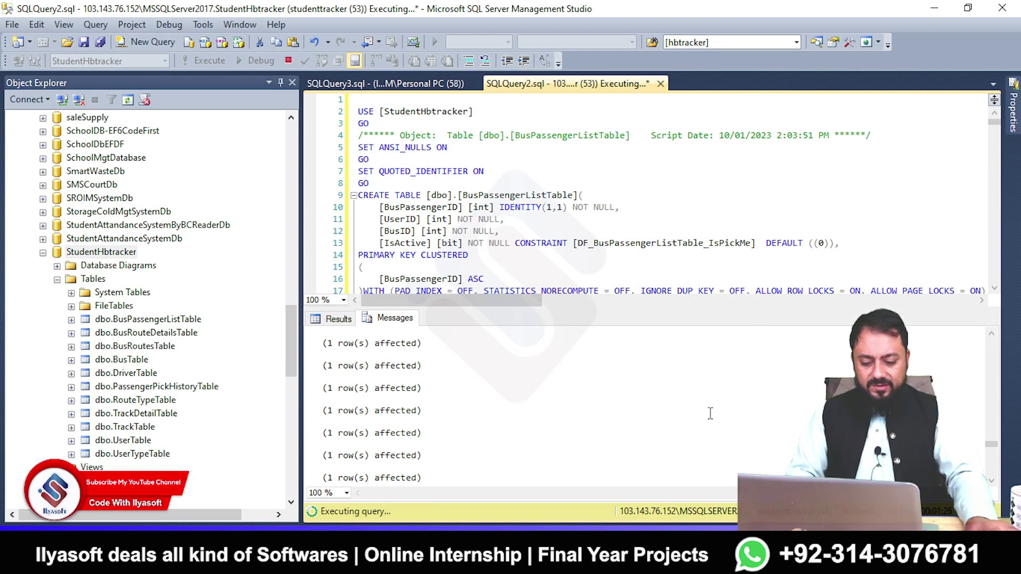
pyautogui.moveTo(617, 308); pyautogui.dragTo(622, 229)
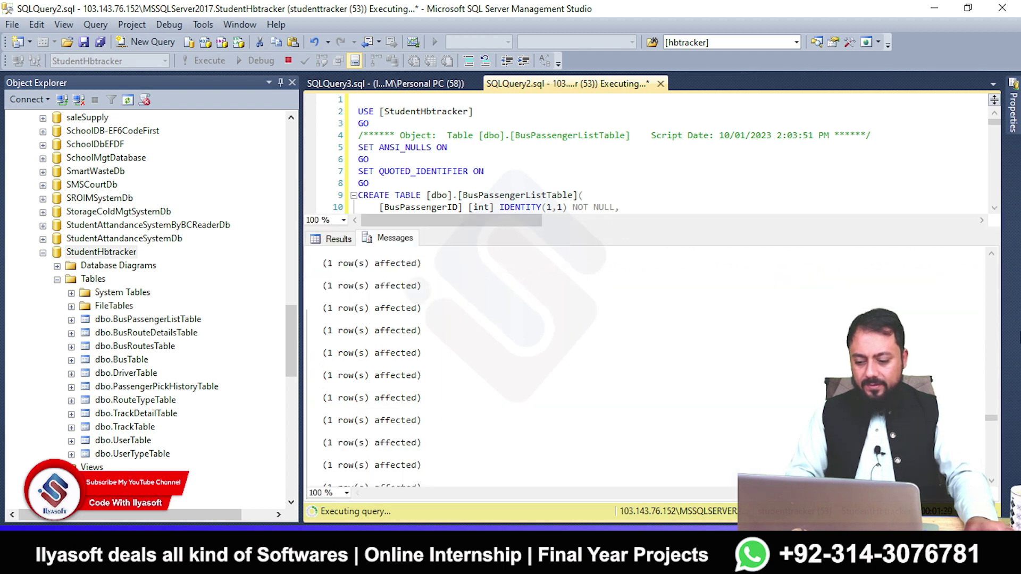
pyautogui.moveTo(993, 419); pyautogui.dragTo(993, 472)
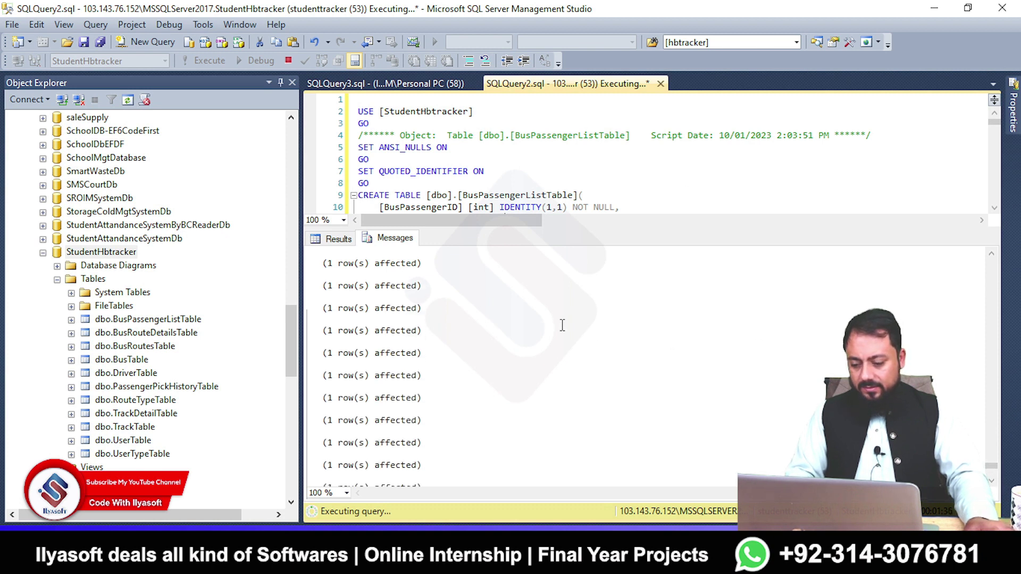
pyautogui.click(993, 481)
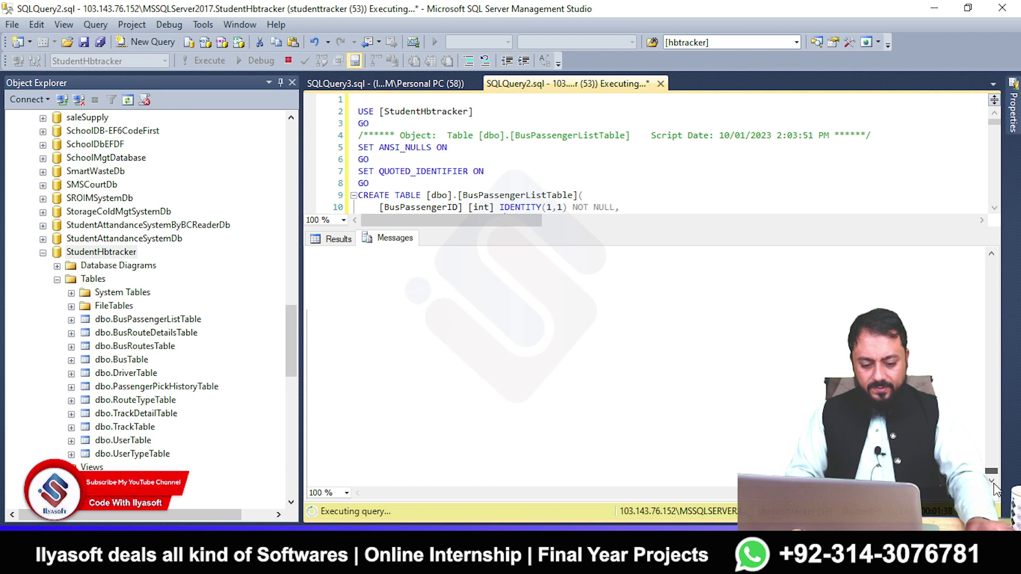
pyautogui.moveTo(991, 471); pyautogui.dragTo(991, 474)
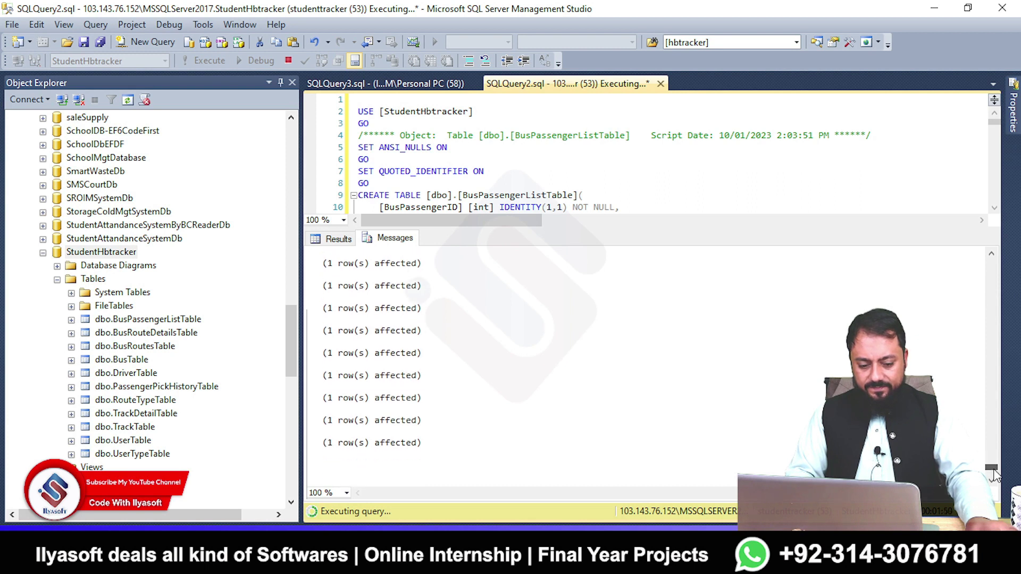
pyautogui.moveTo(989, 450); pyautogui.dragTo(991, 481)
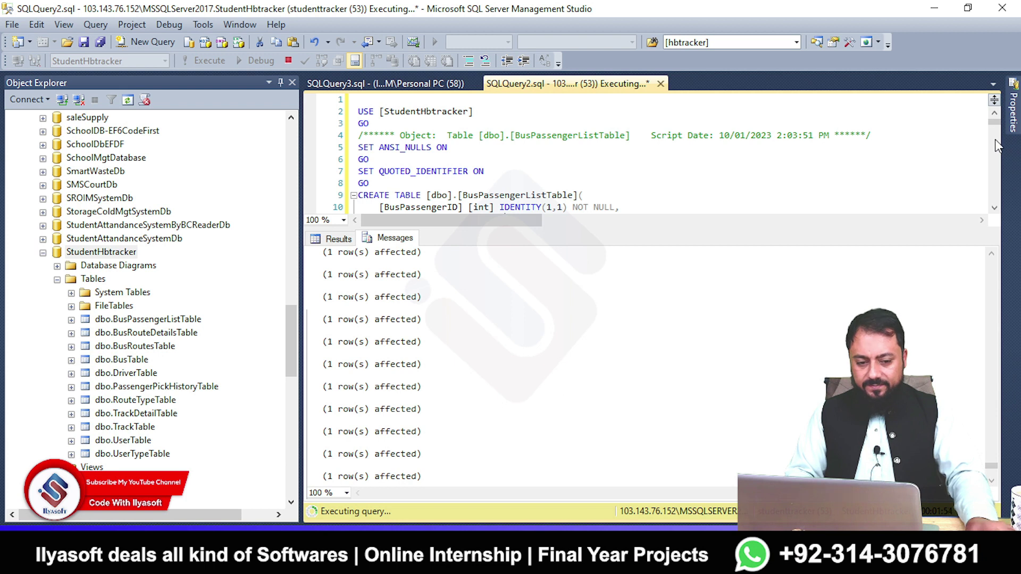
pyautogui.moveTo(994, 122); pyautogui.dragTo(996, 148)
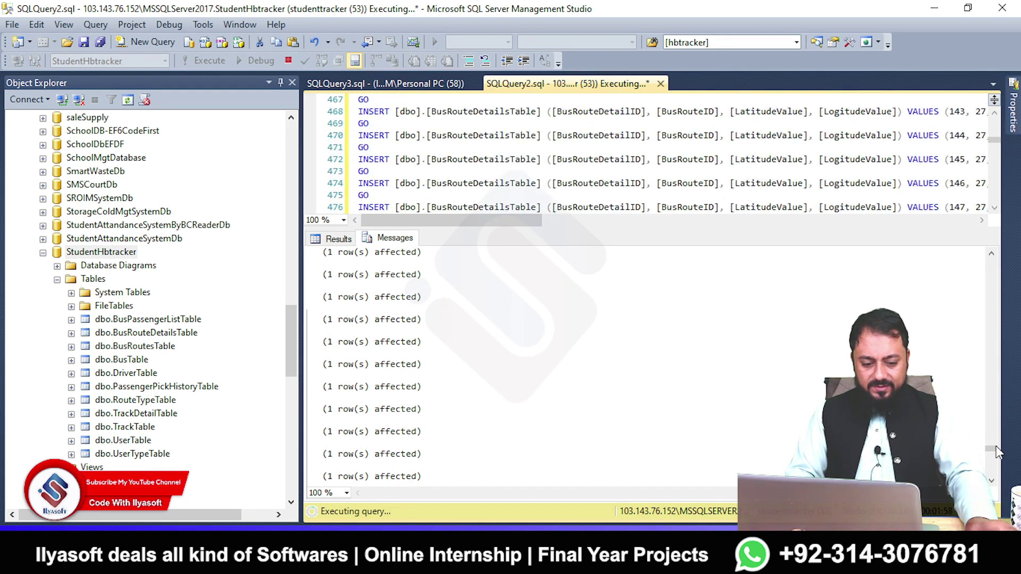
pyautogui.moveTo(994, 449); pyautogui.dragTo(997, 472)
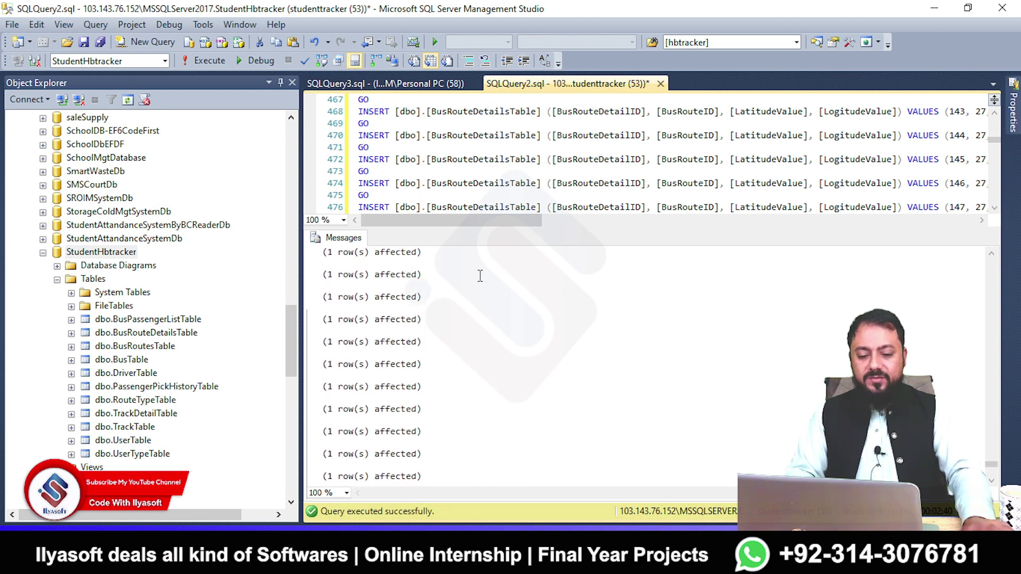
# Close SQLQuery2 without saving, then close SQLQuery3.
pyautogui.click(661, 86)
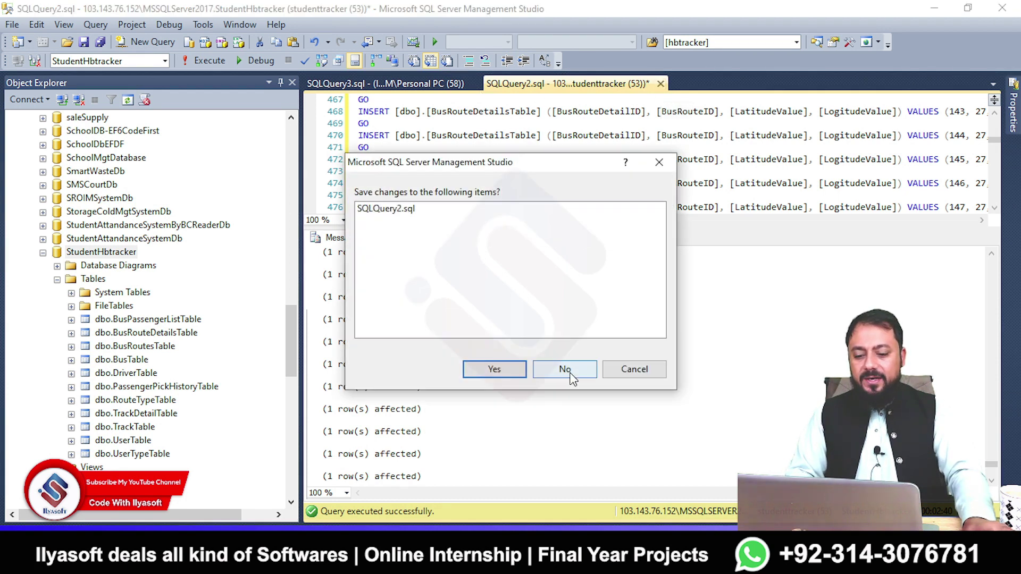
pyautogui.click(571, 374)
pyautogui.click(473, 85)
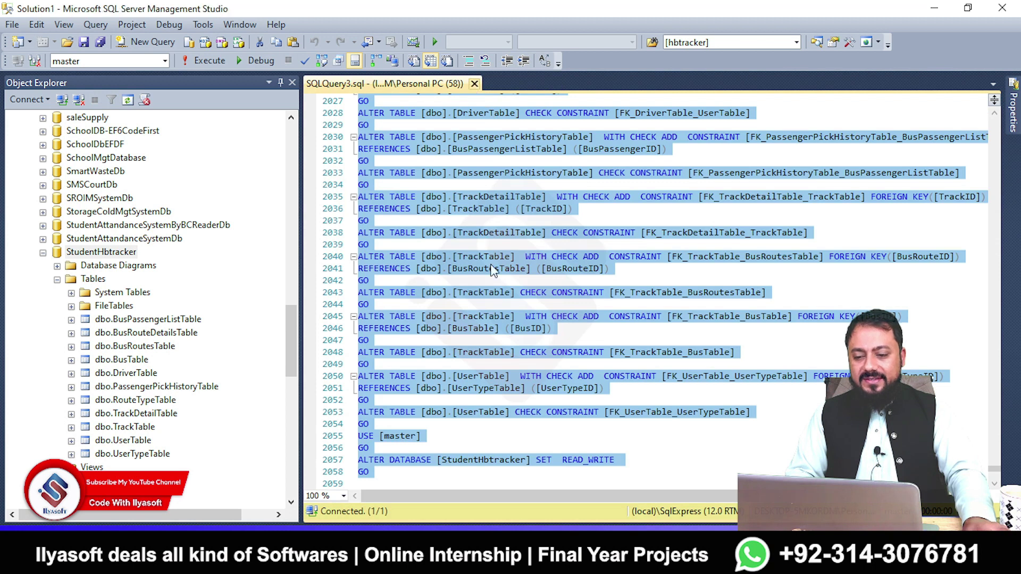
# Disconnect the local .\SqlExpress server in Object Explorer.
pyautogui.scroll(15, 143, 274)
pyautogui.scroll(5, 141, 271)
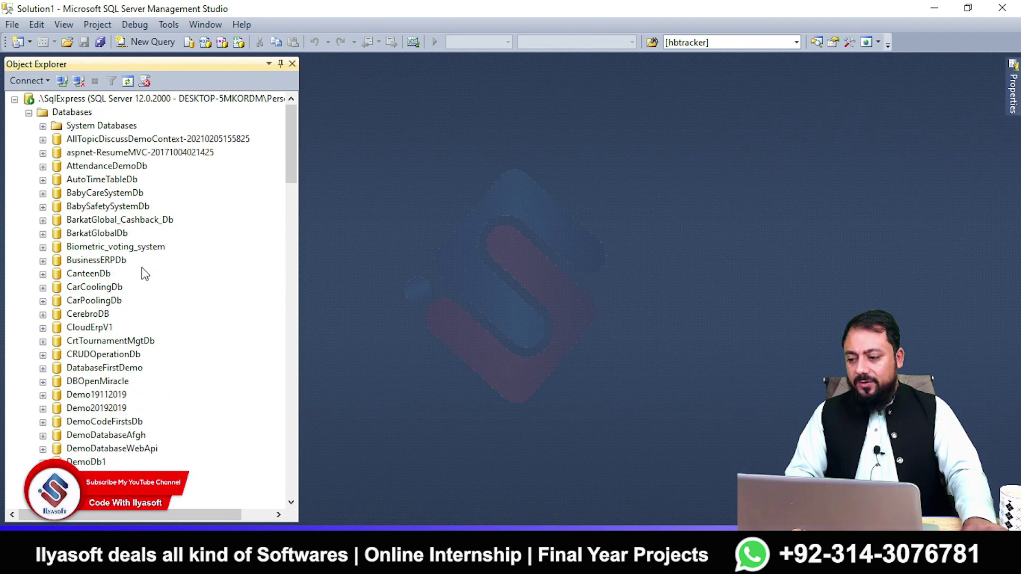
pyautogui.click(85, 99)
pyautogui.click(77, 84)
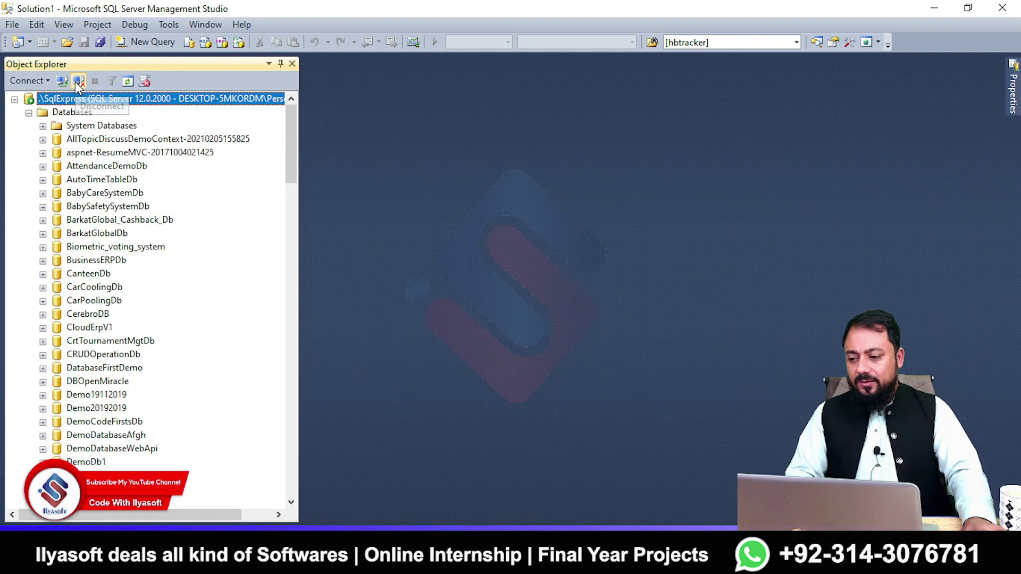
pyautogui.scroll(-2, 291, 181)
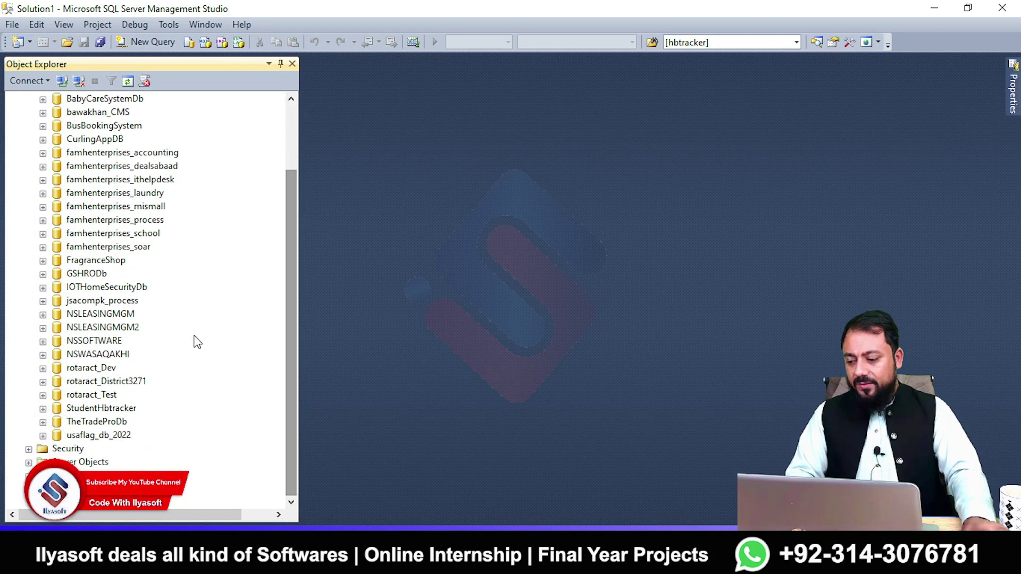
pyautogui.scroll(1, 109, 404)
pyautogui.scroll(1, 109, 404)
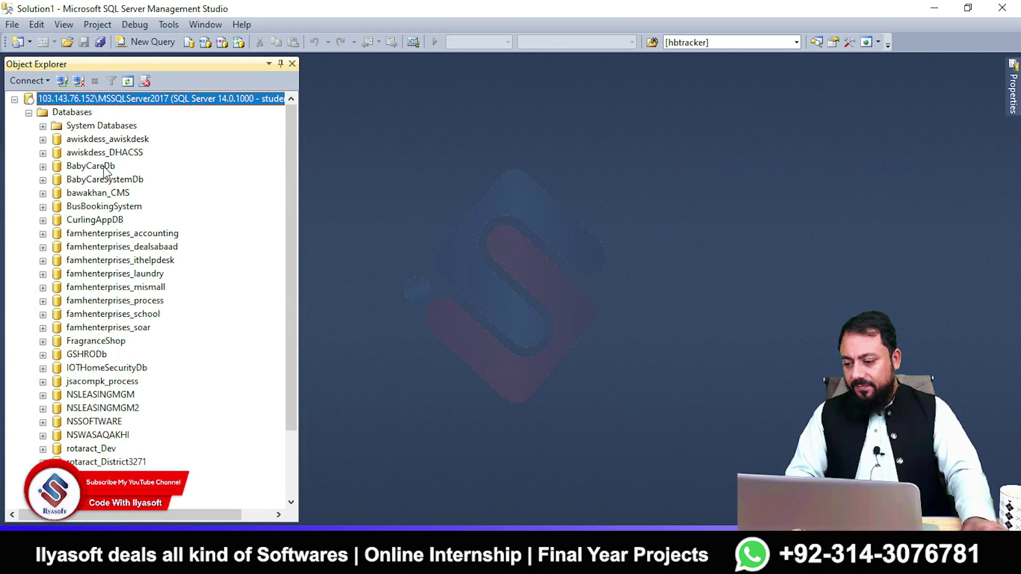
pyautogui.scroll(-2, 110, 308)
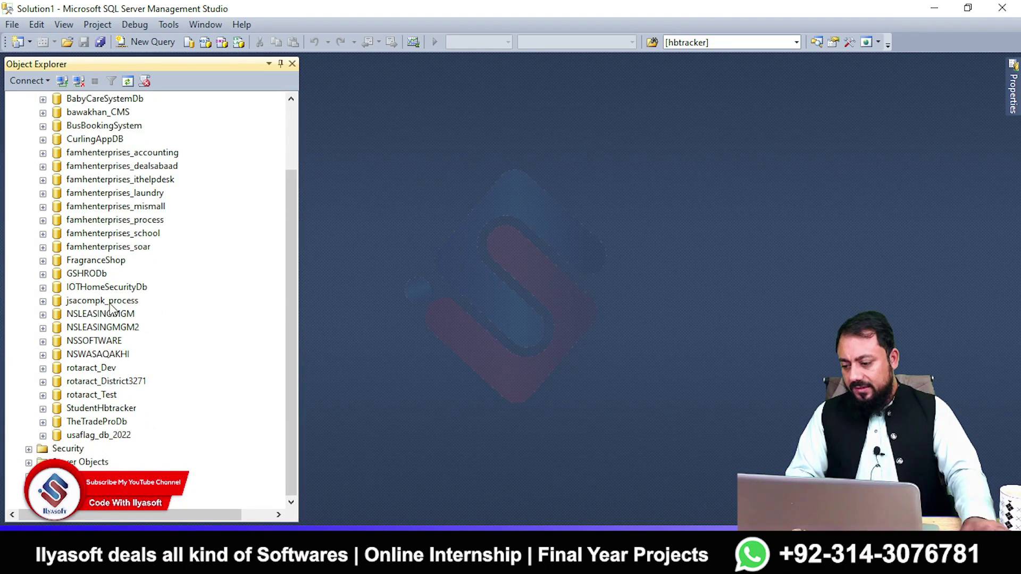
# Expand StudentHbtracker's Tables folder to see BusTable, DriverTable and UserTable, then right-click dbo.DriverTable.
pyautogui.click(86, 408)
pyautogui.click(42, 409)
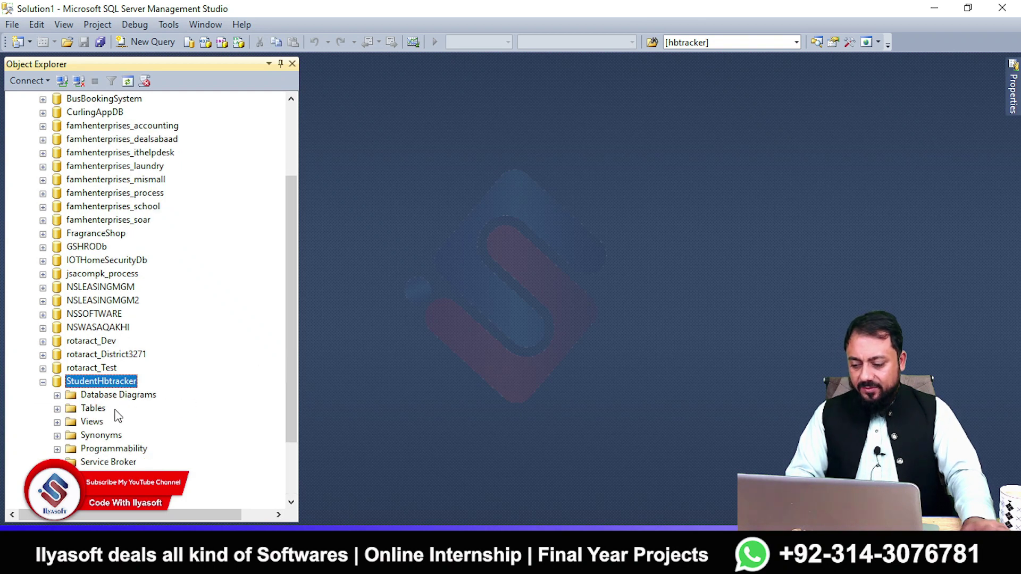
pyautogui.click(57, 410)
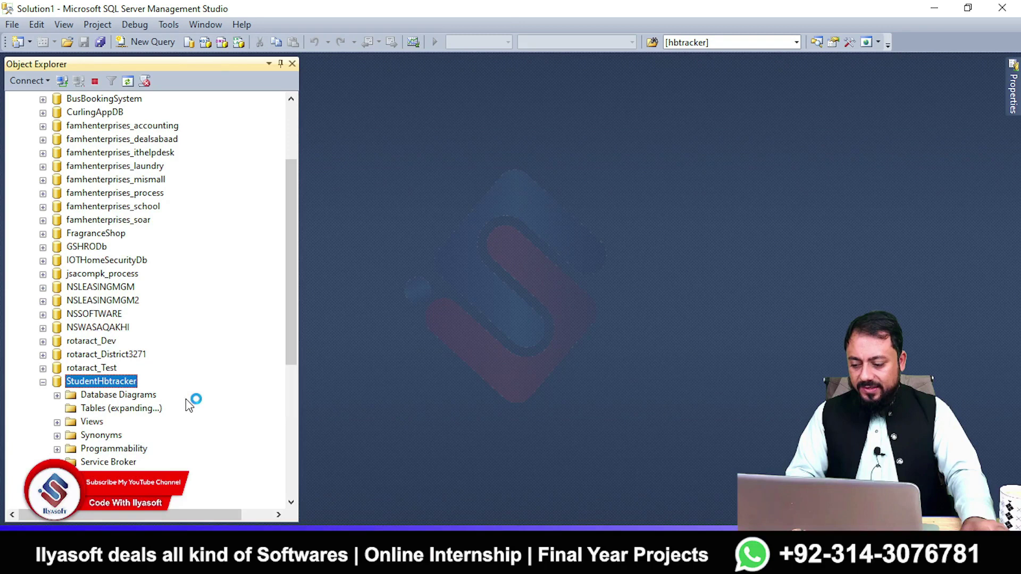
pyautogui.moveTo(297, 287); pyautogui.dragTo(292, 314)
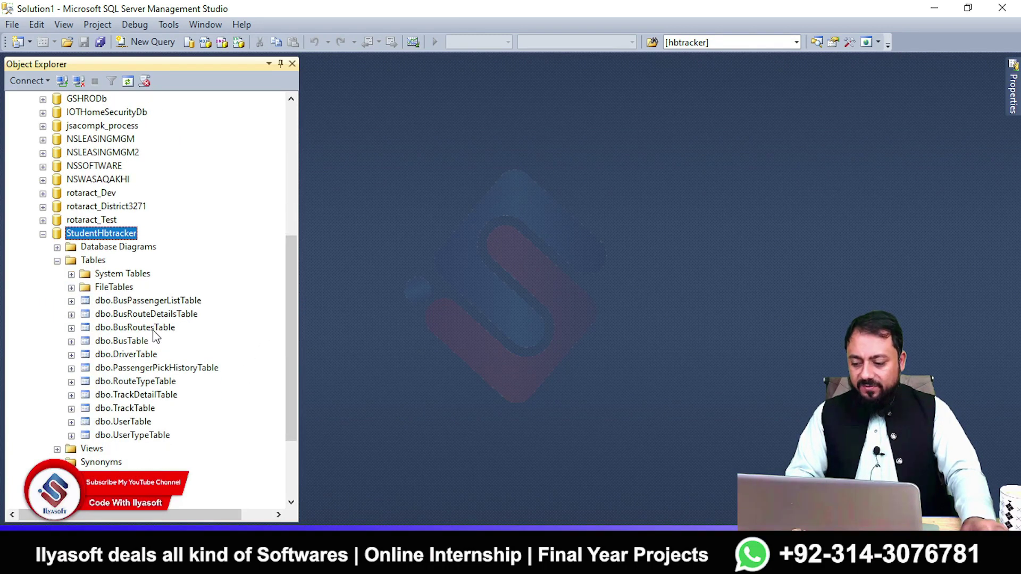
pyautogui.click(139, 354)
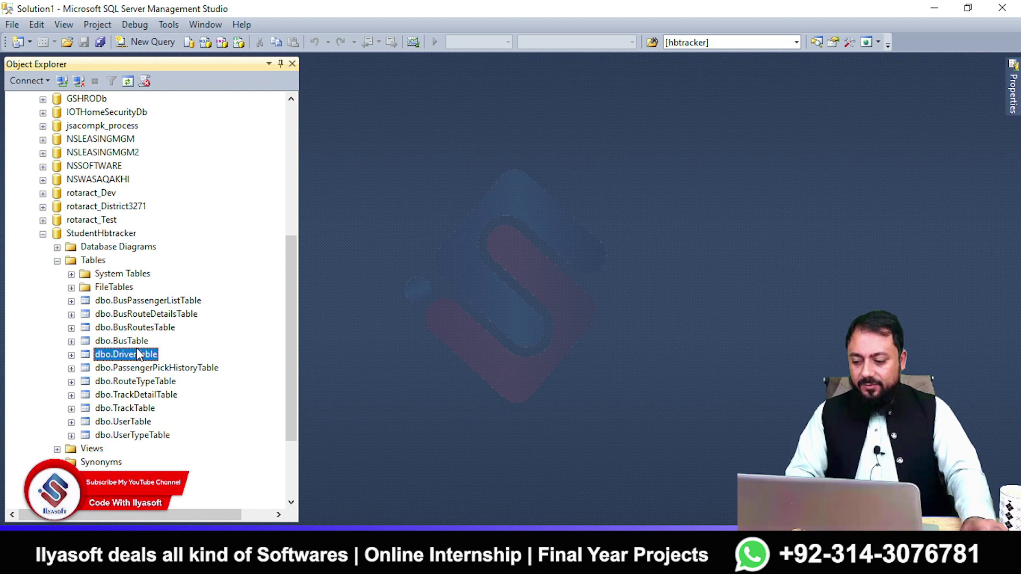
pyautogui.rightClick(137, 350)
pyautogui.click(215, 316)
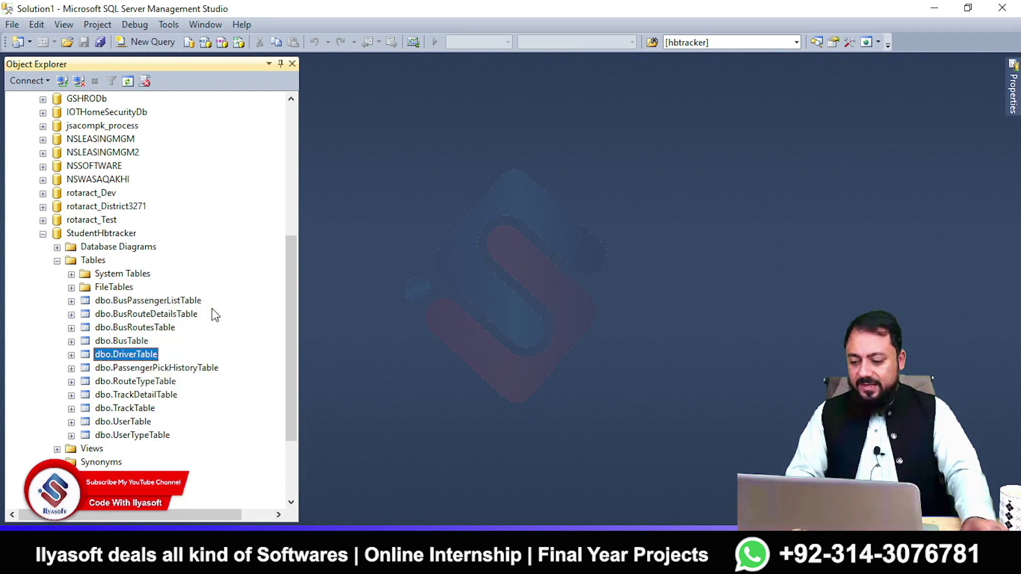